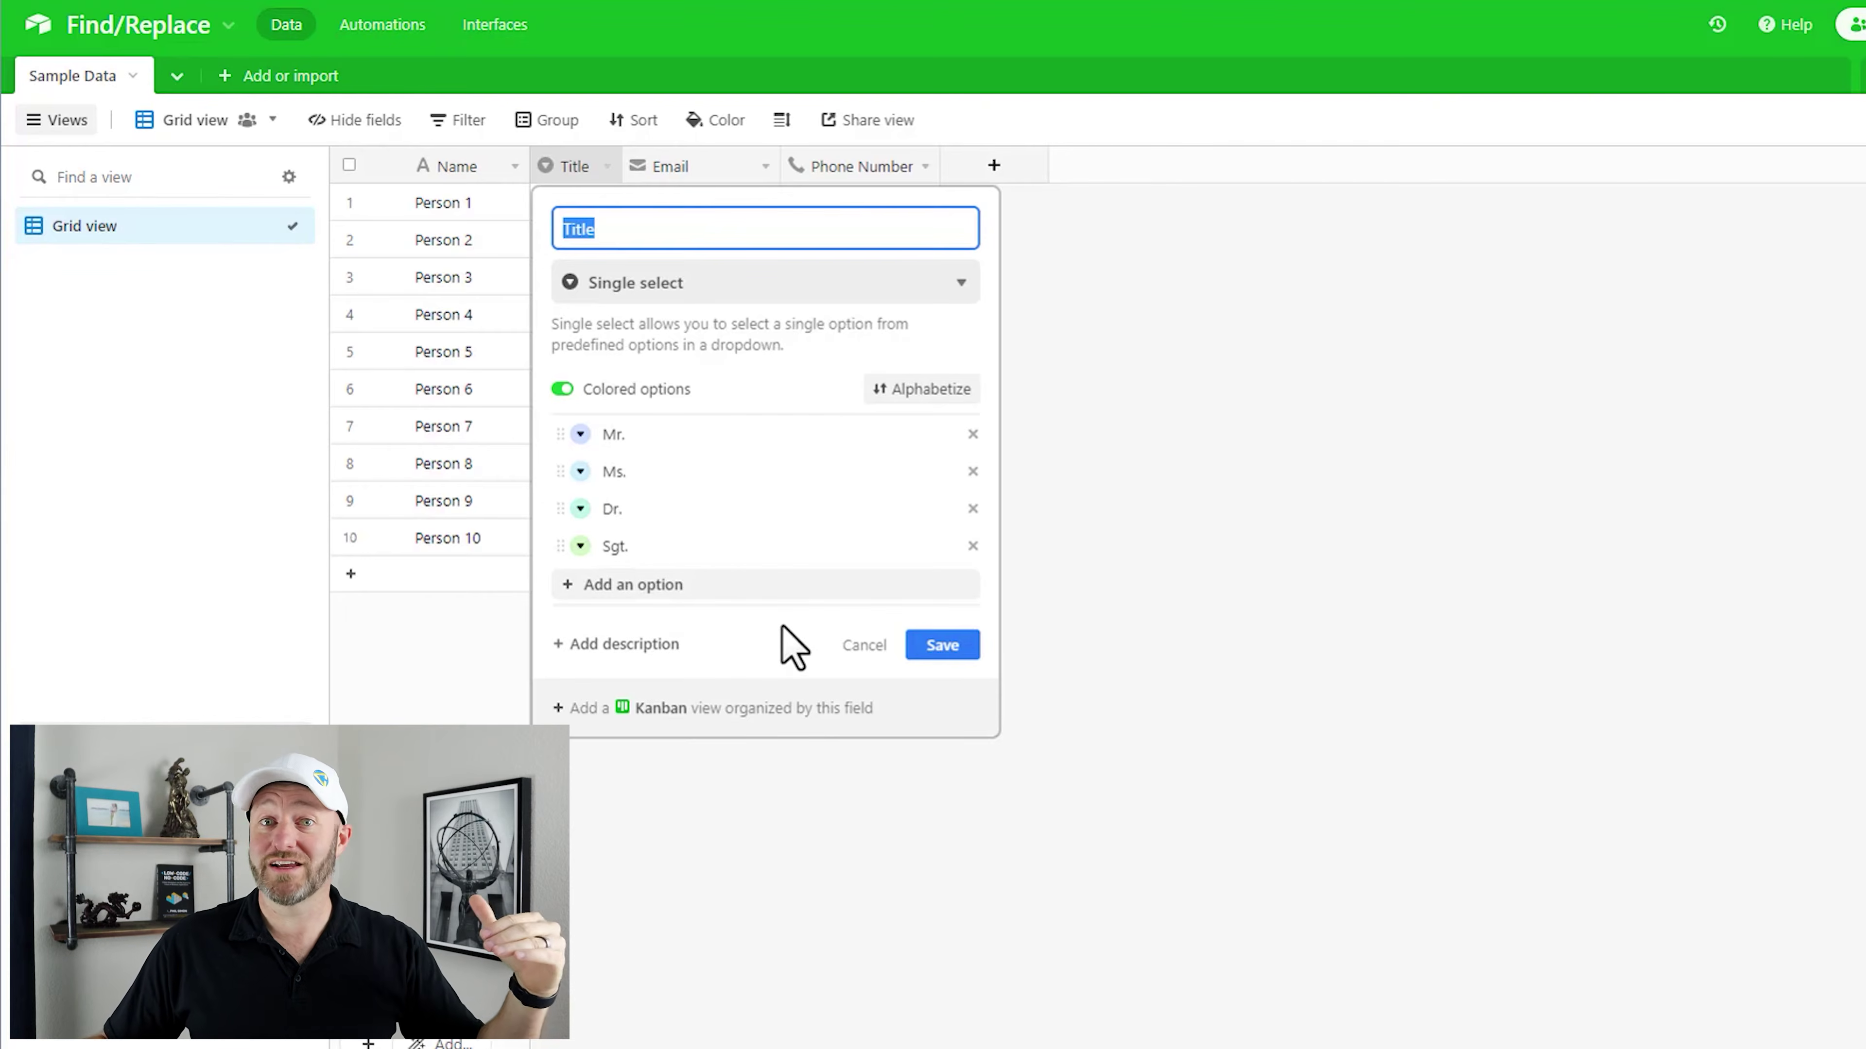
- Close the Title field's settings and look through the records whose title is Mr
{"action": "left_click", "coordinate": [1138, 477]}
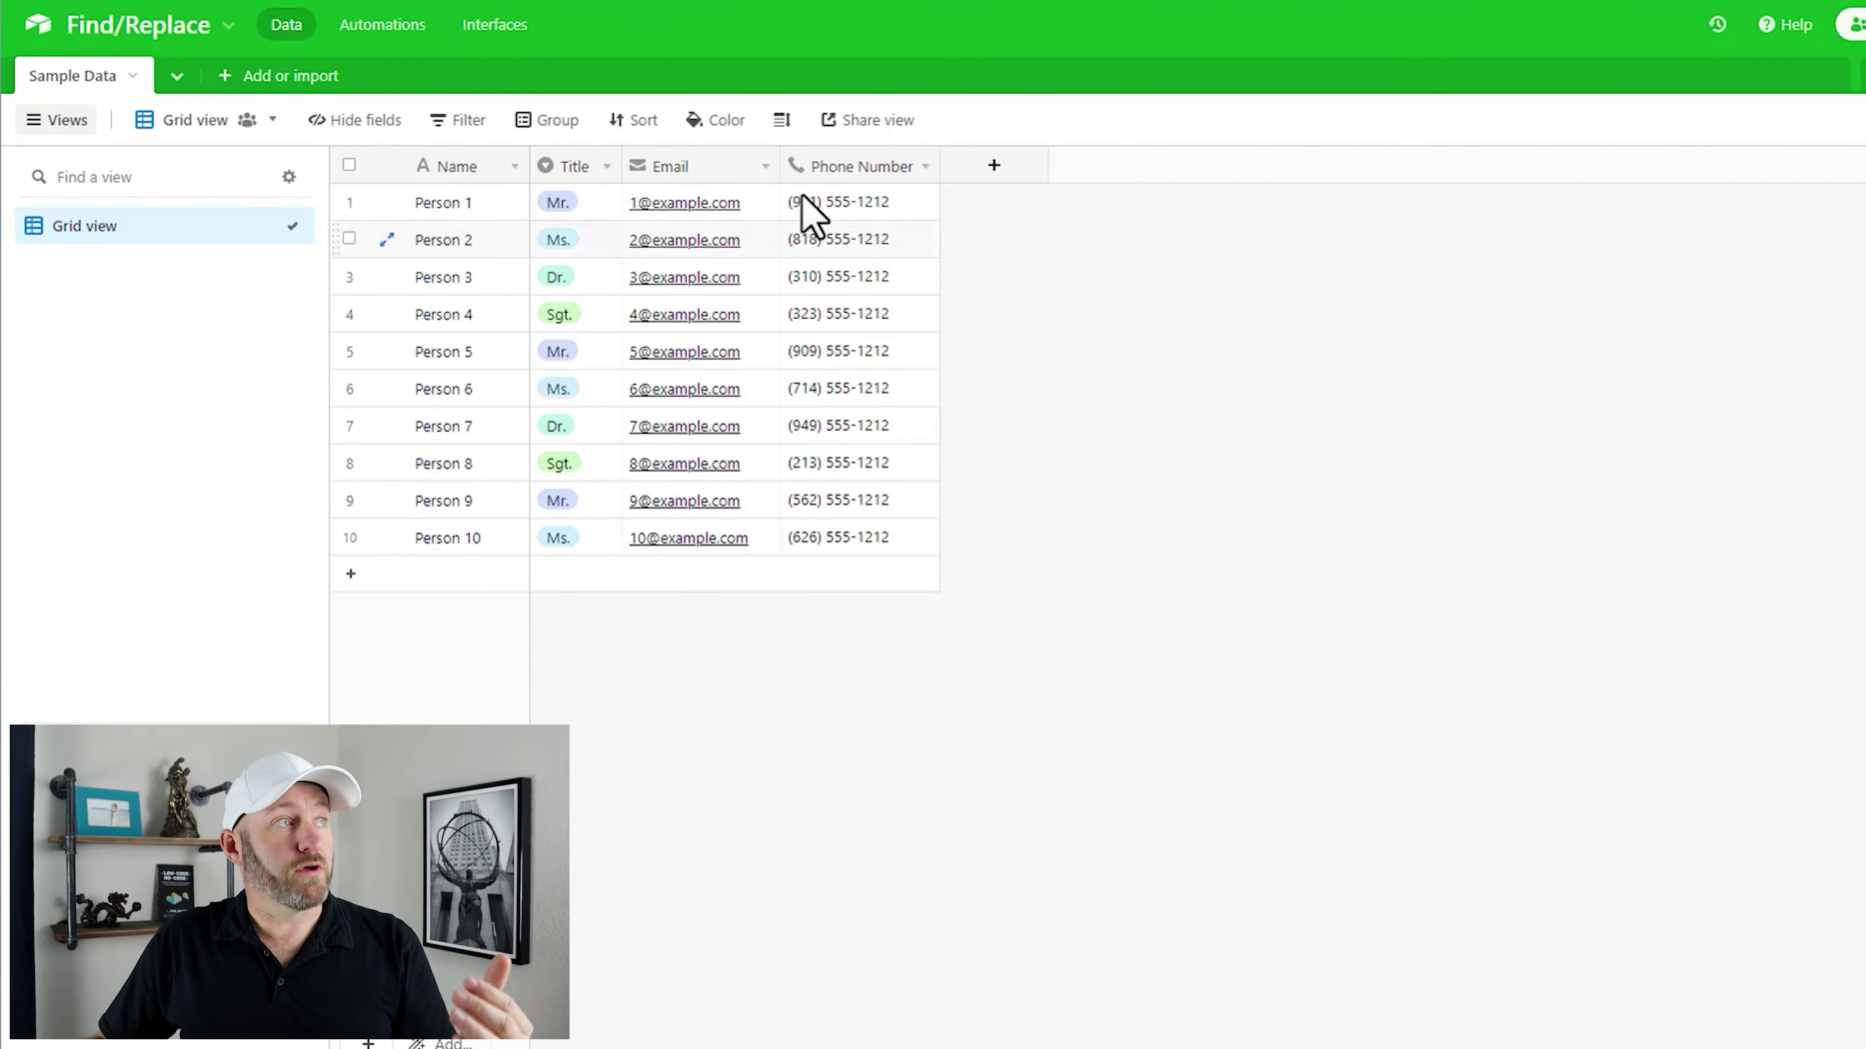
{"action": "left_click", "coordinate": [601, 209]}
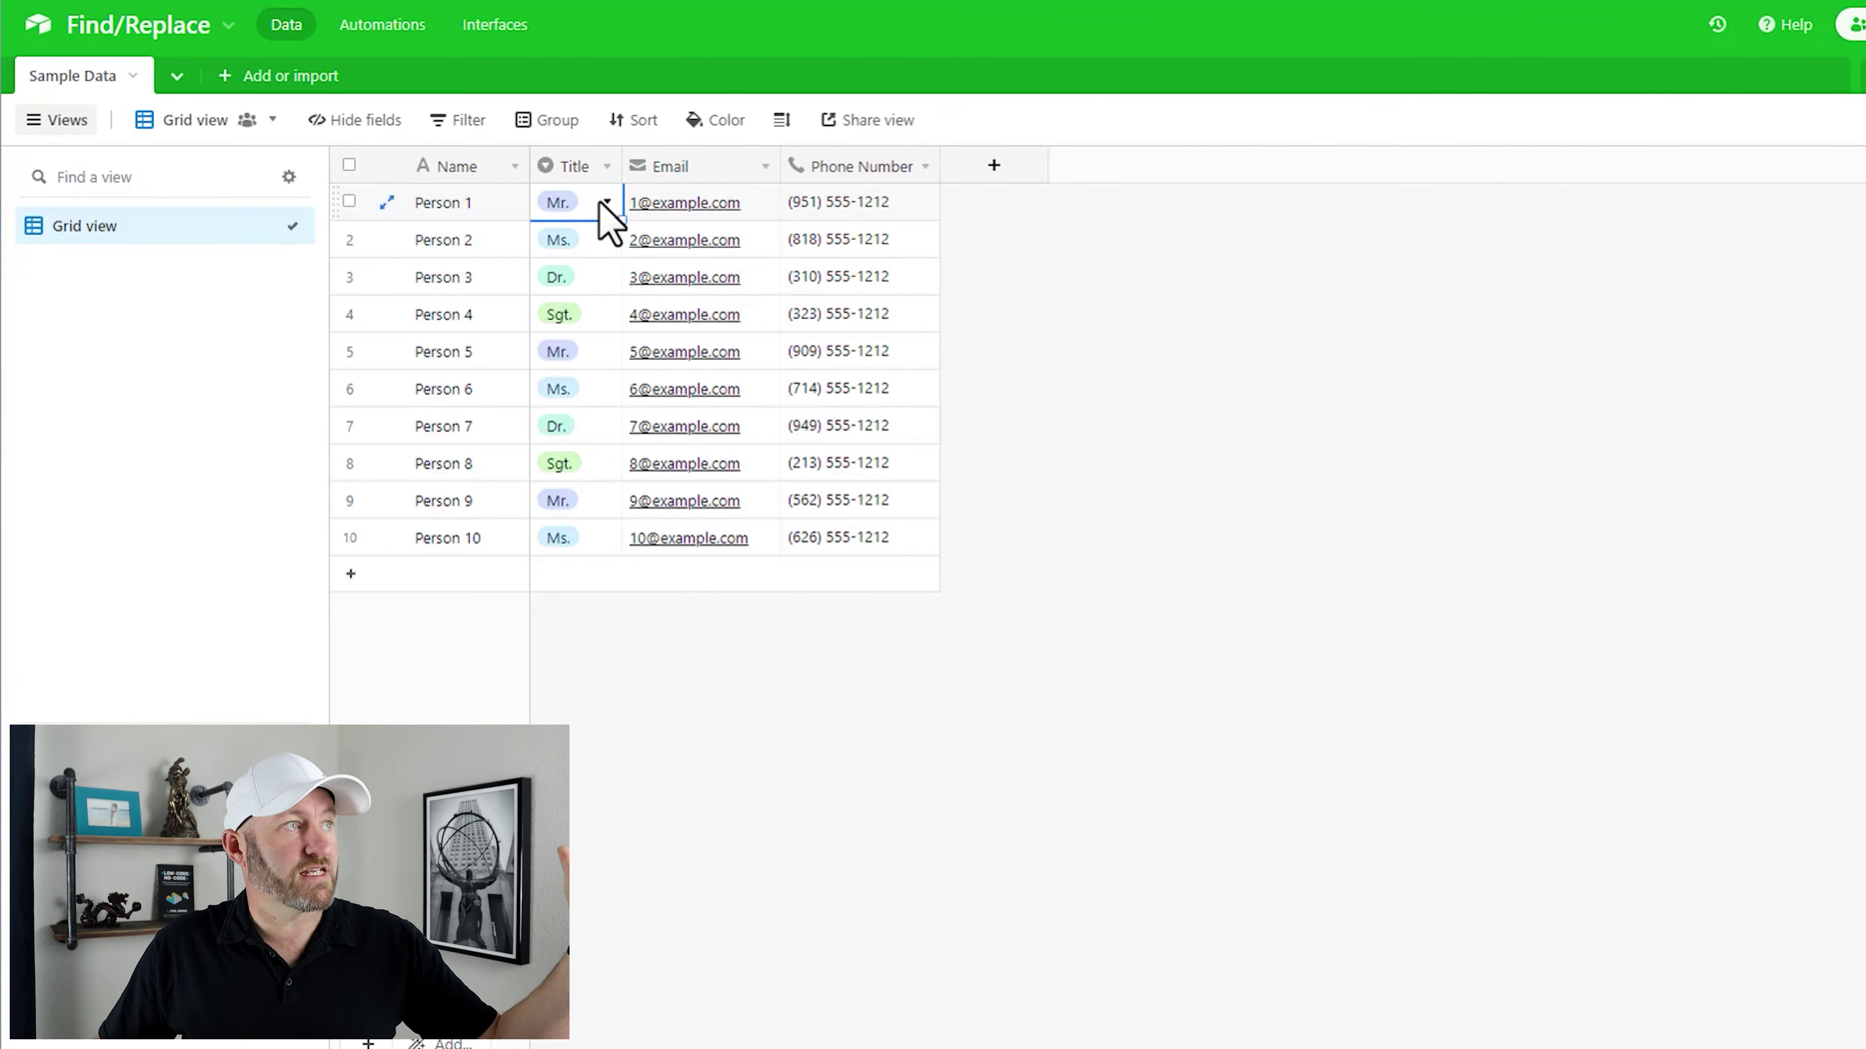
{"action": "left_click", "coordinate": [597, 347]}
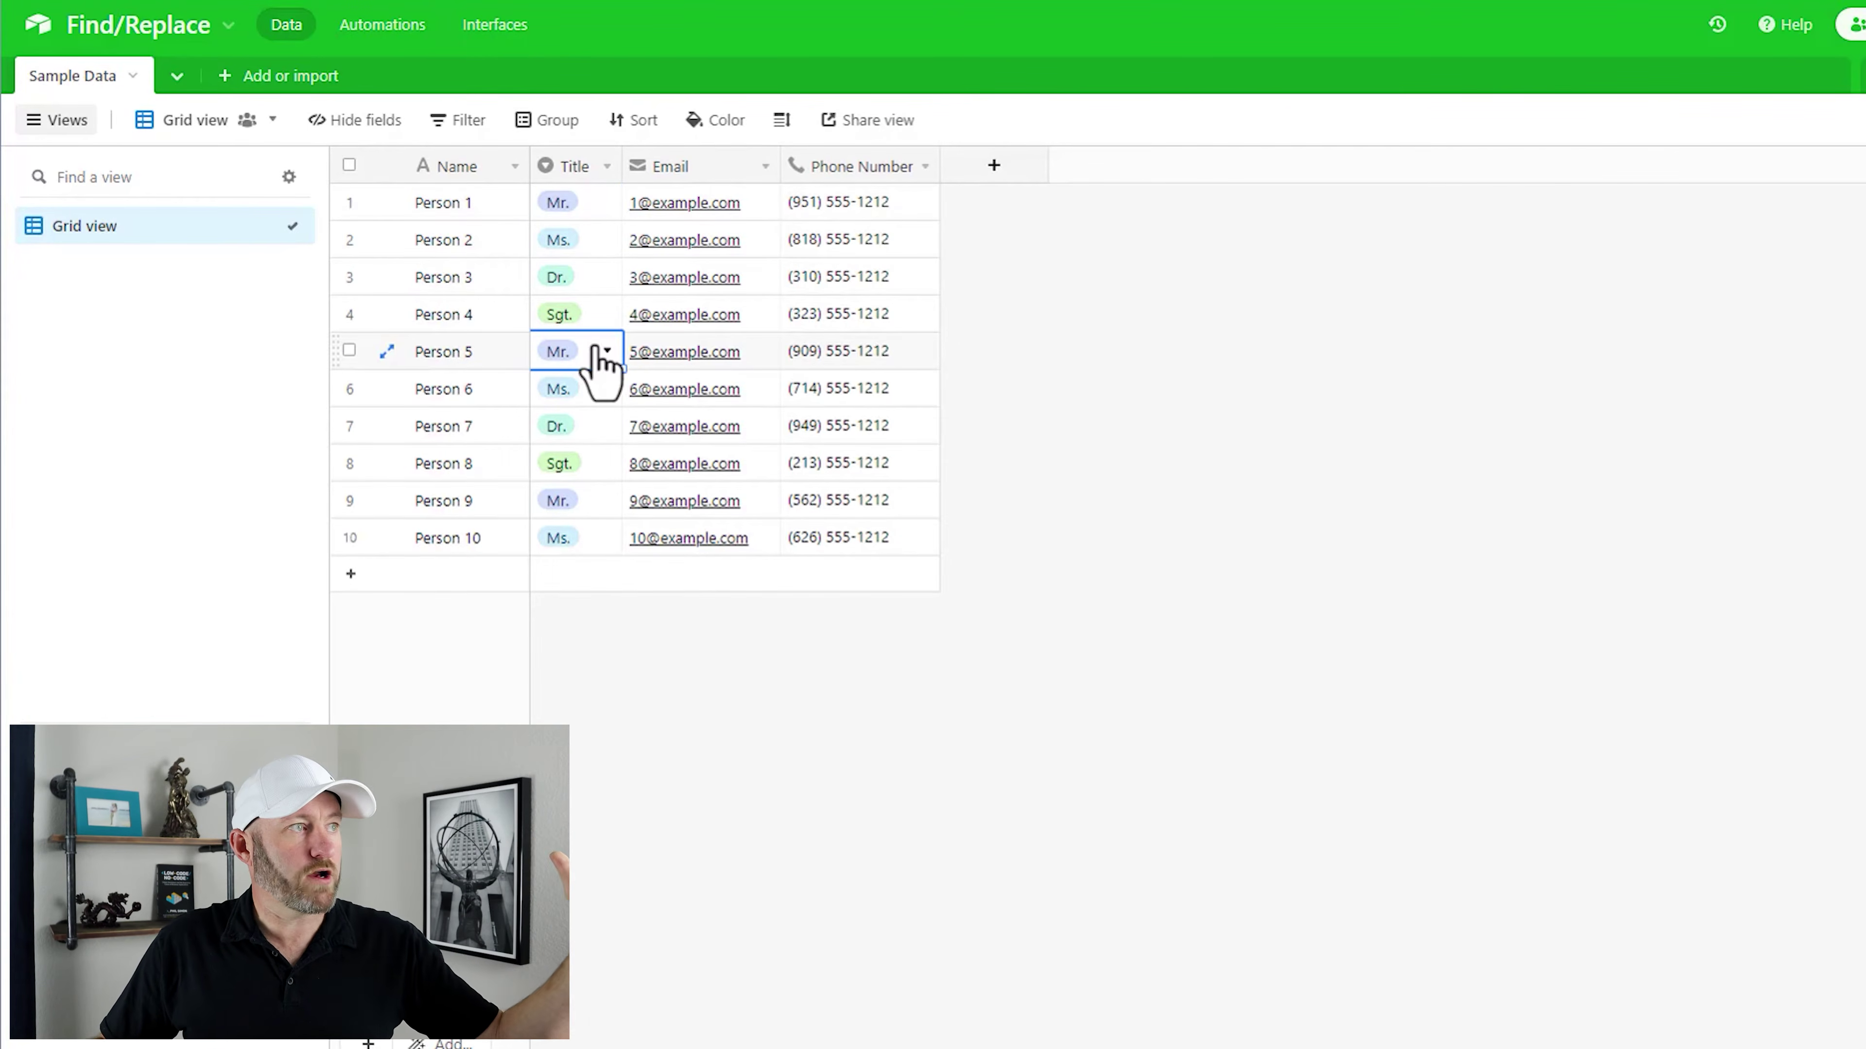
{"action": "left_click", "coordinate": [597, 504]}
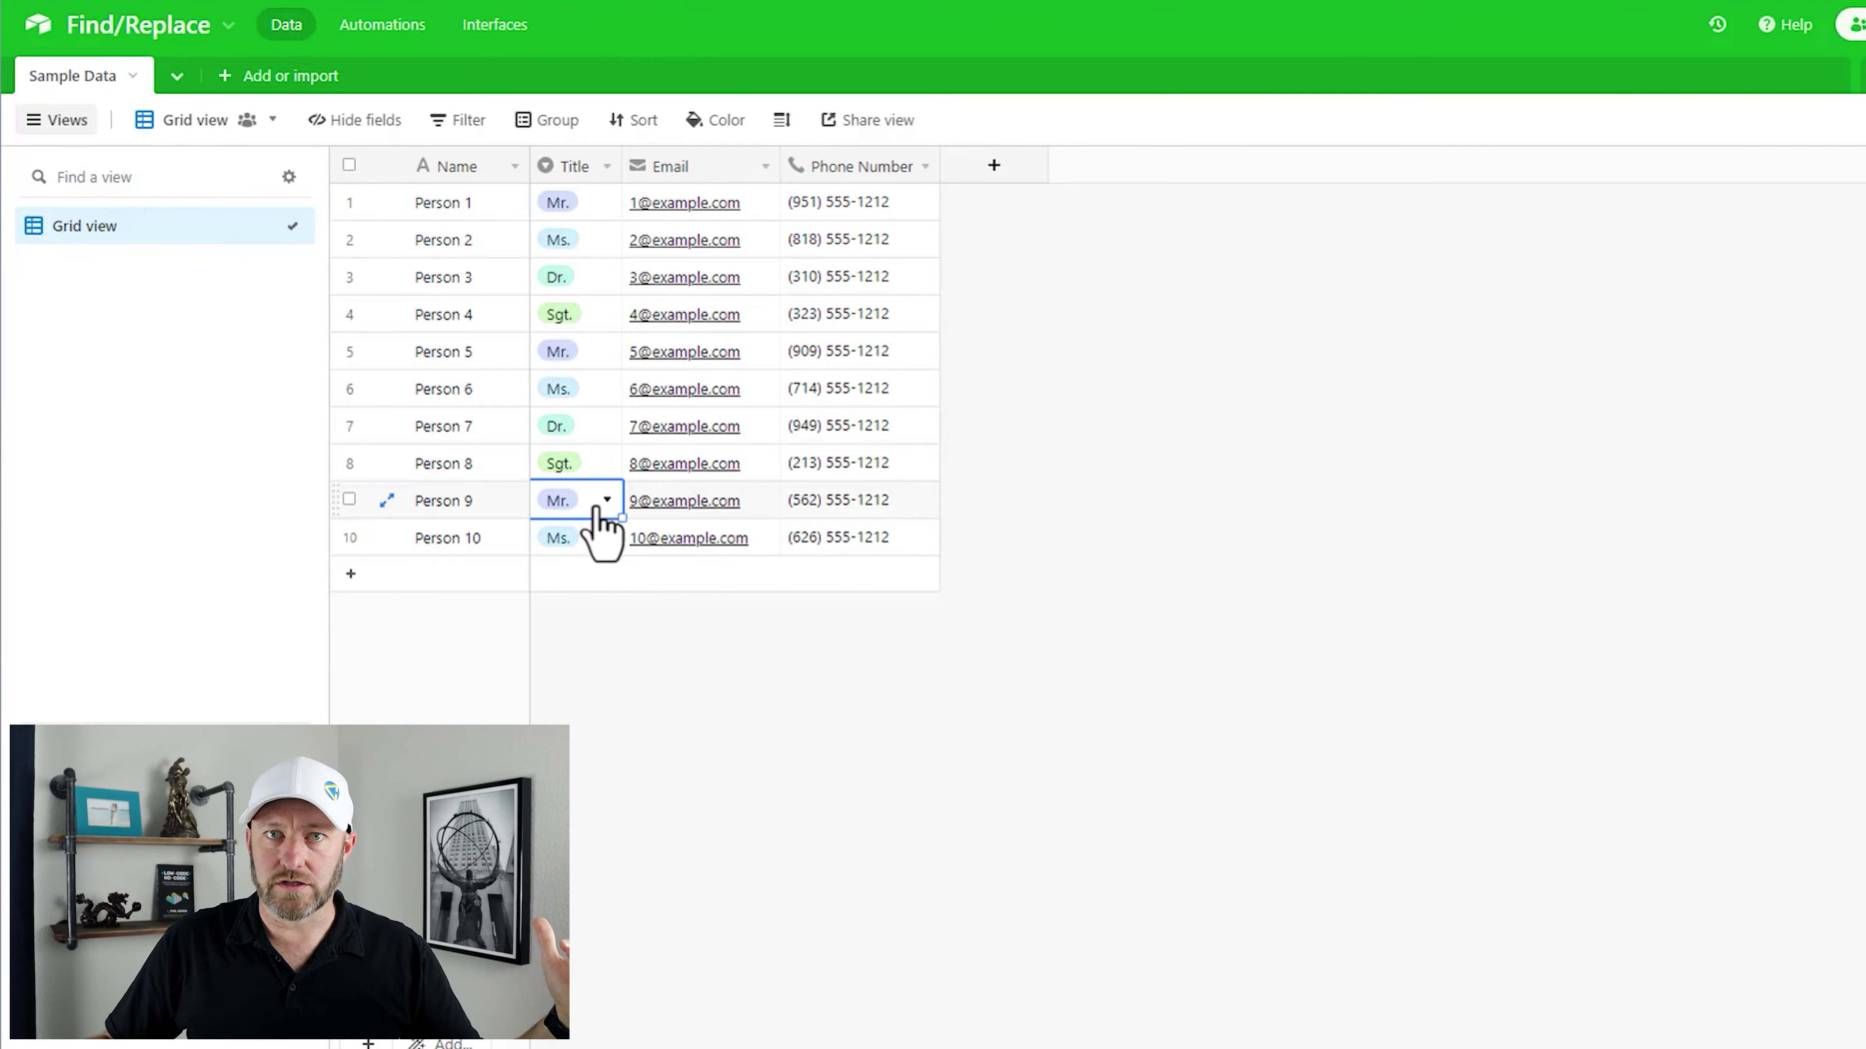
- Group the grid view's records by the Title field
{"action": "right_click", "coordinate": [584, 169]}
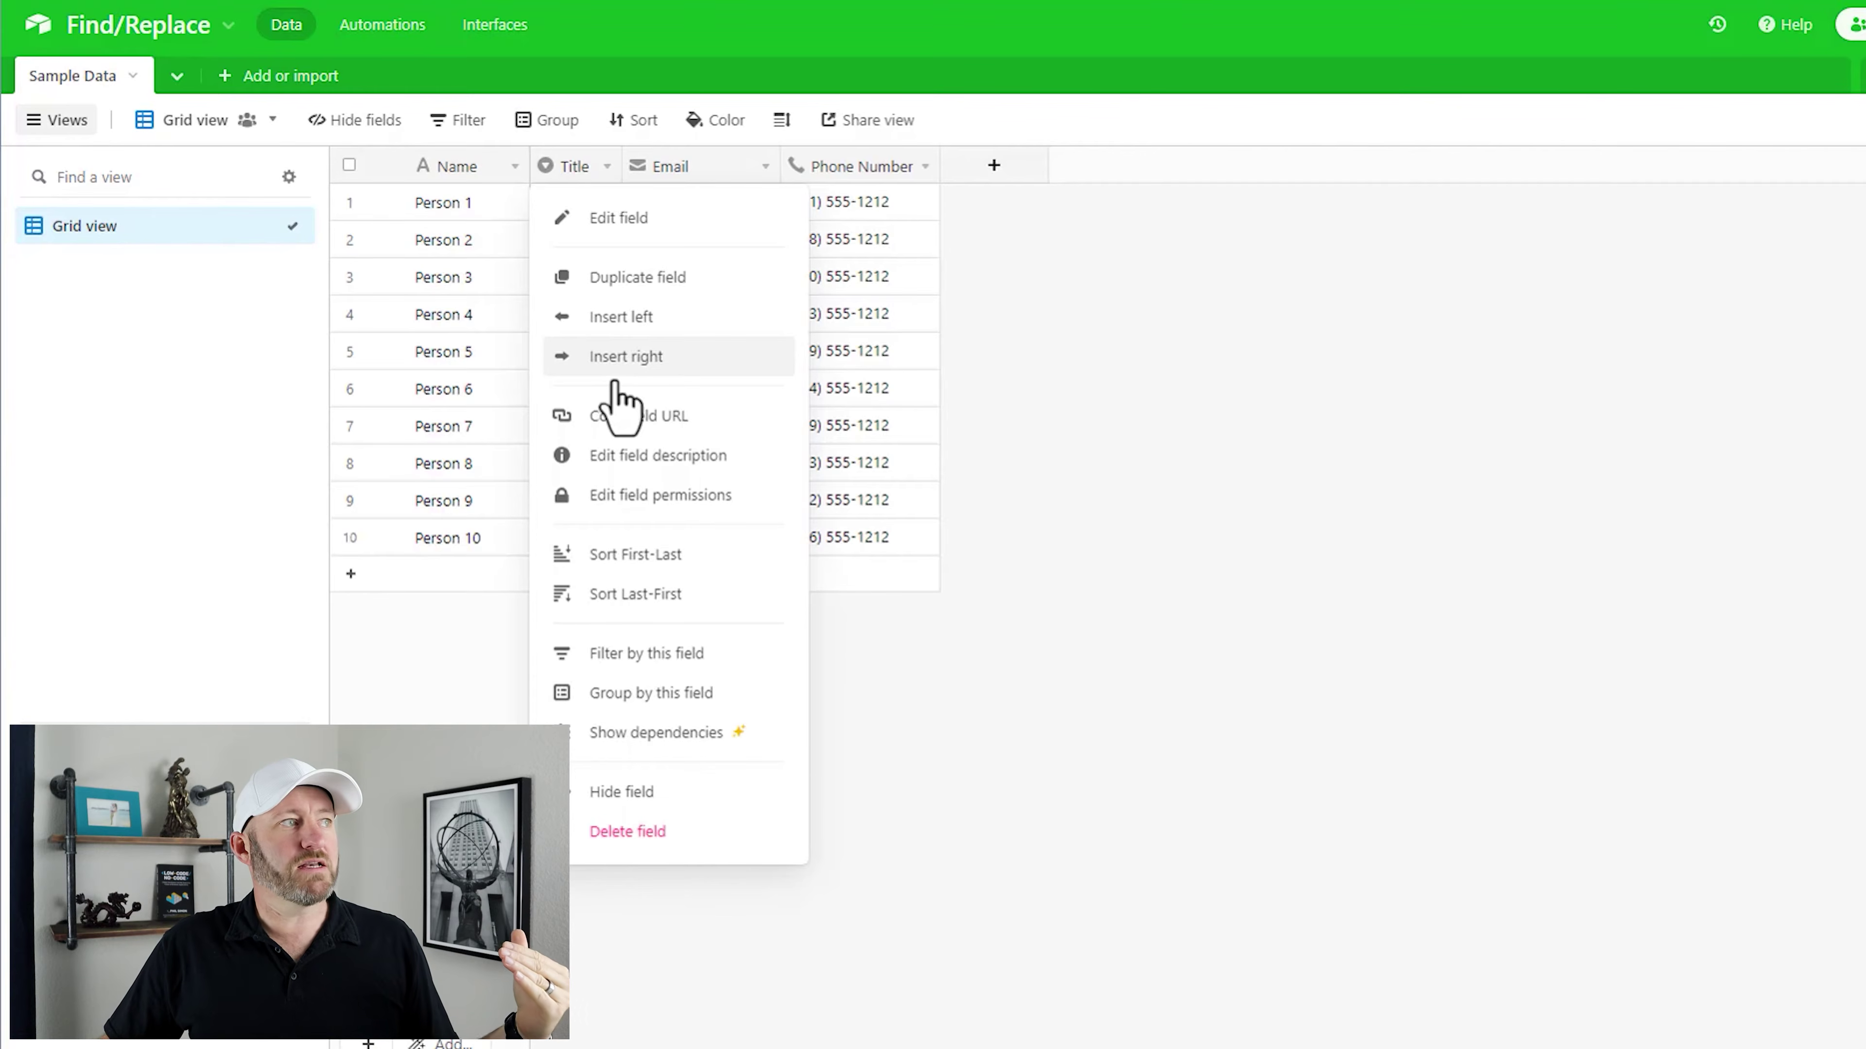
{"action": "left_click", "coordinate": [664, 693]}
{"action": "left_click", "coordinate": [1043, 471]}
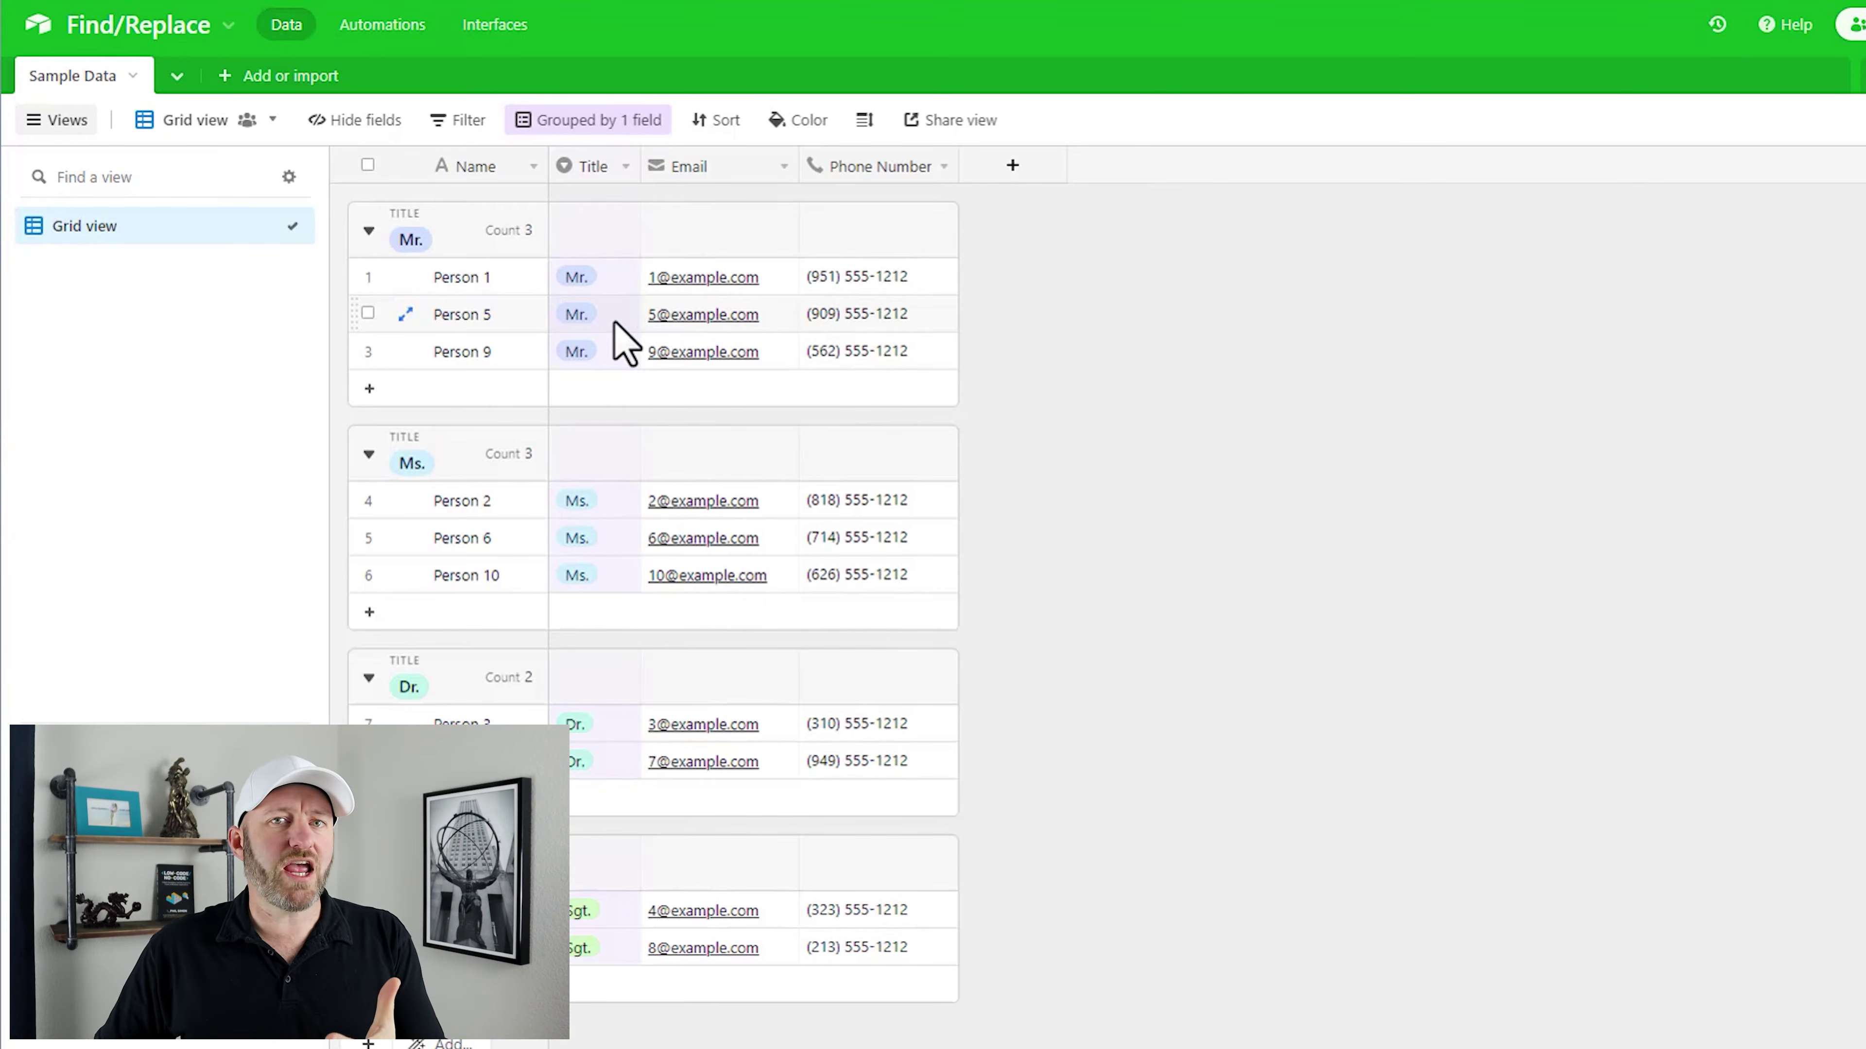
- Rename the Title field's Mr. option to Mister, then save and confirm the field change
{"action": "double_click", "coordinate": [597, 168]}
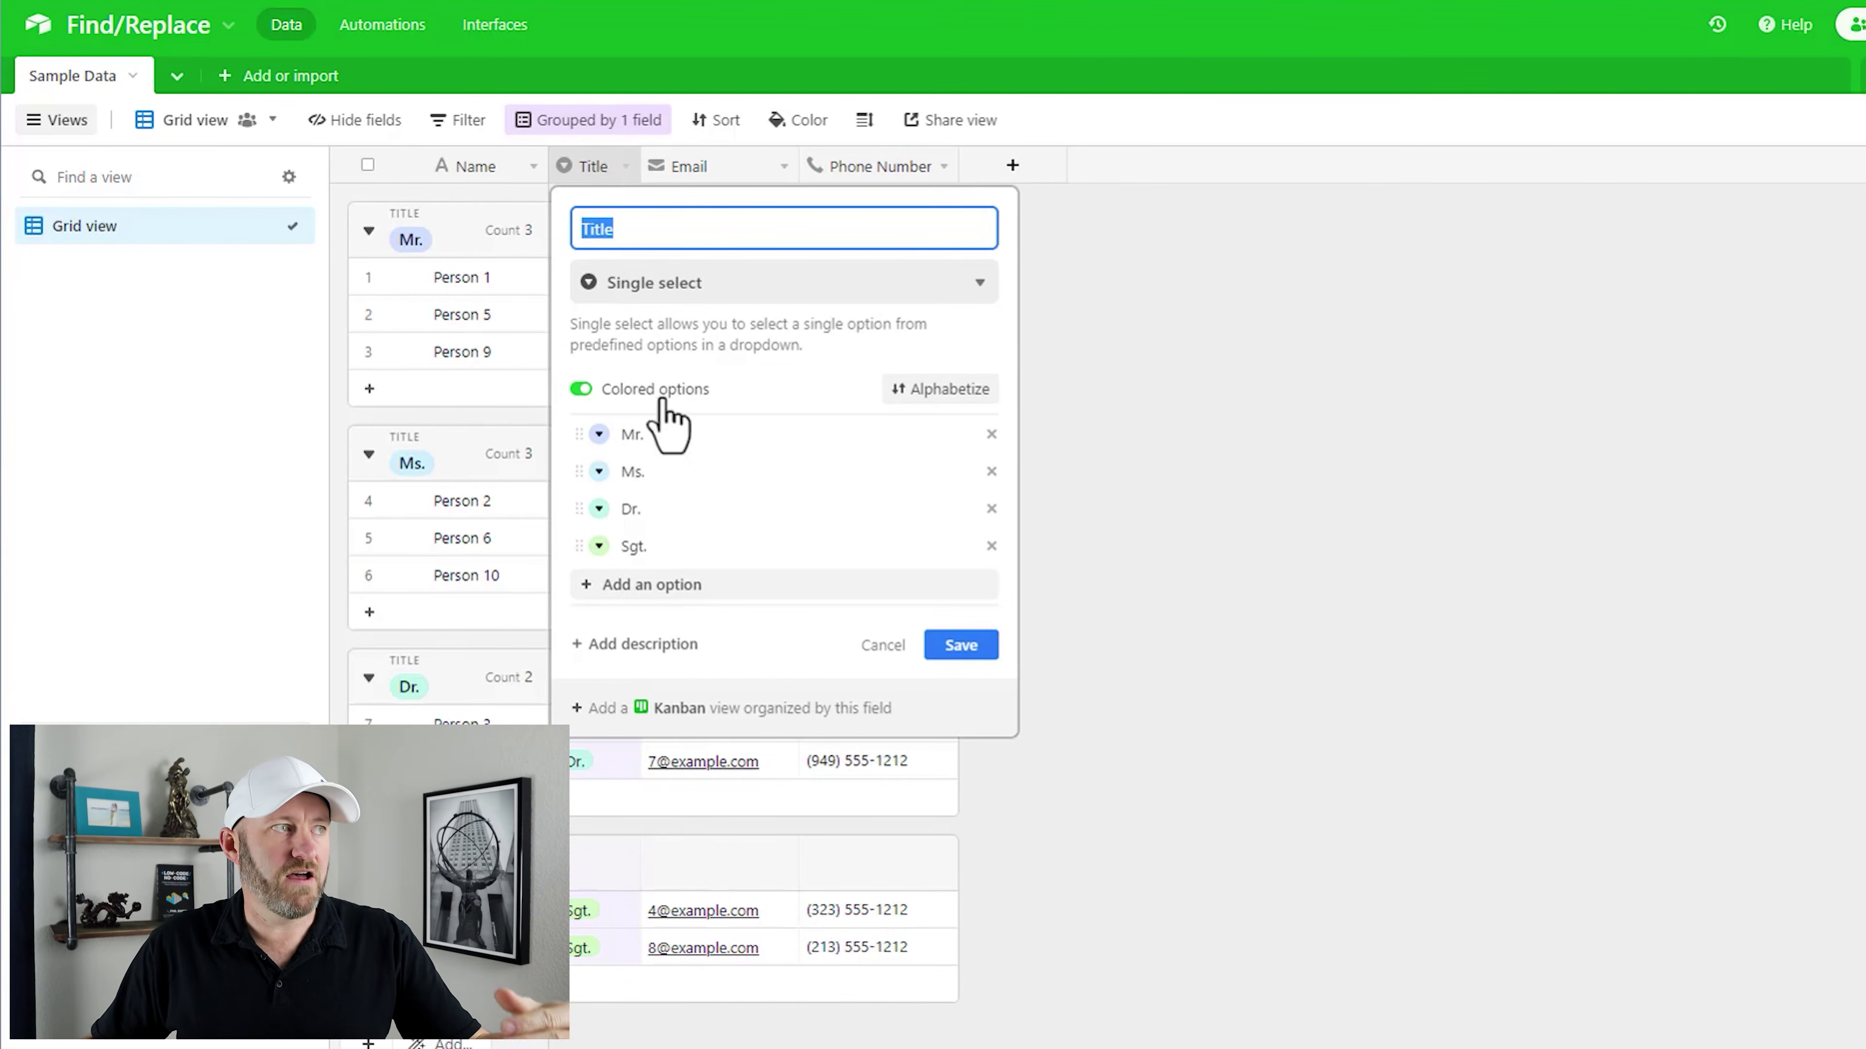
{"action": "left_click", "coordinate": [663, 434]}
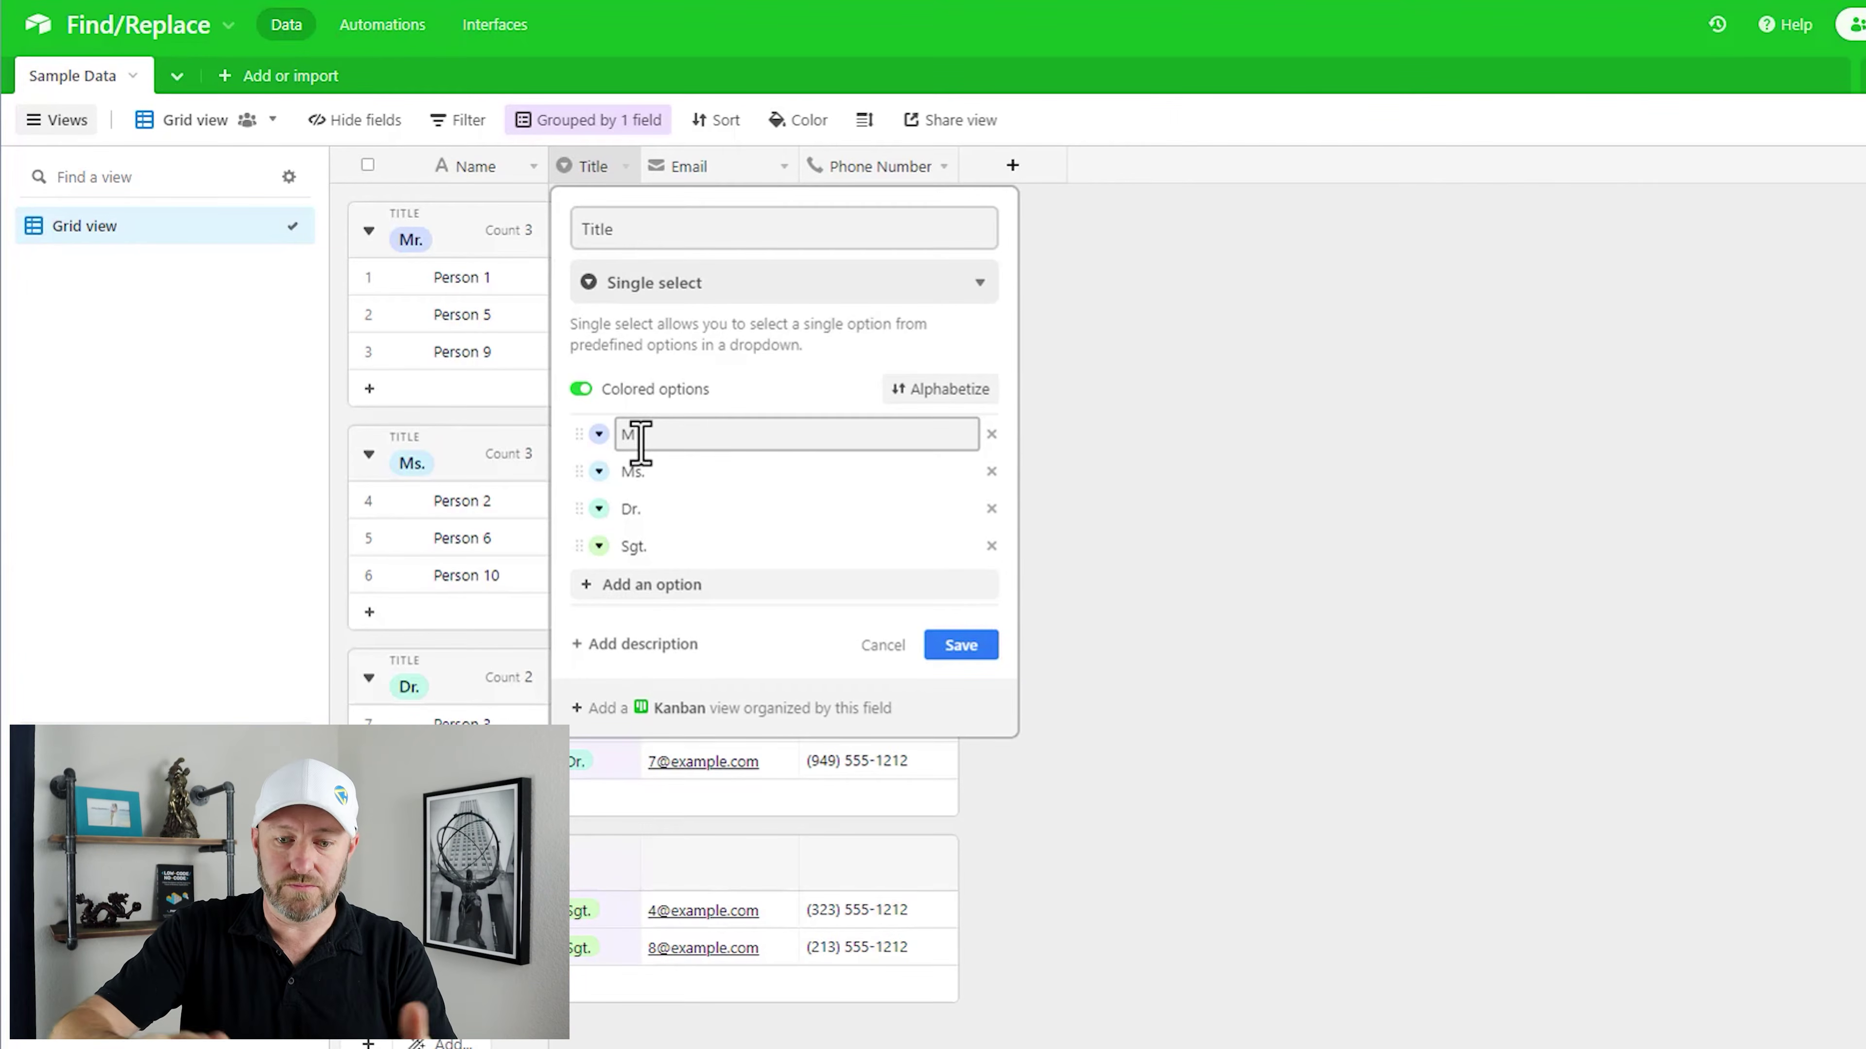
{"action": "type", "text": "ister"}
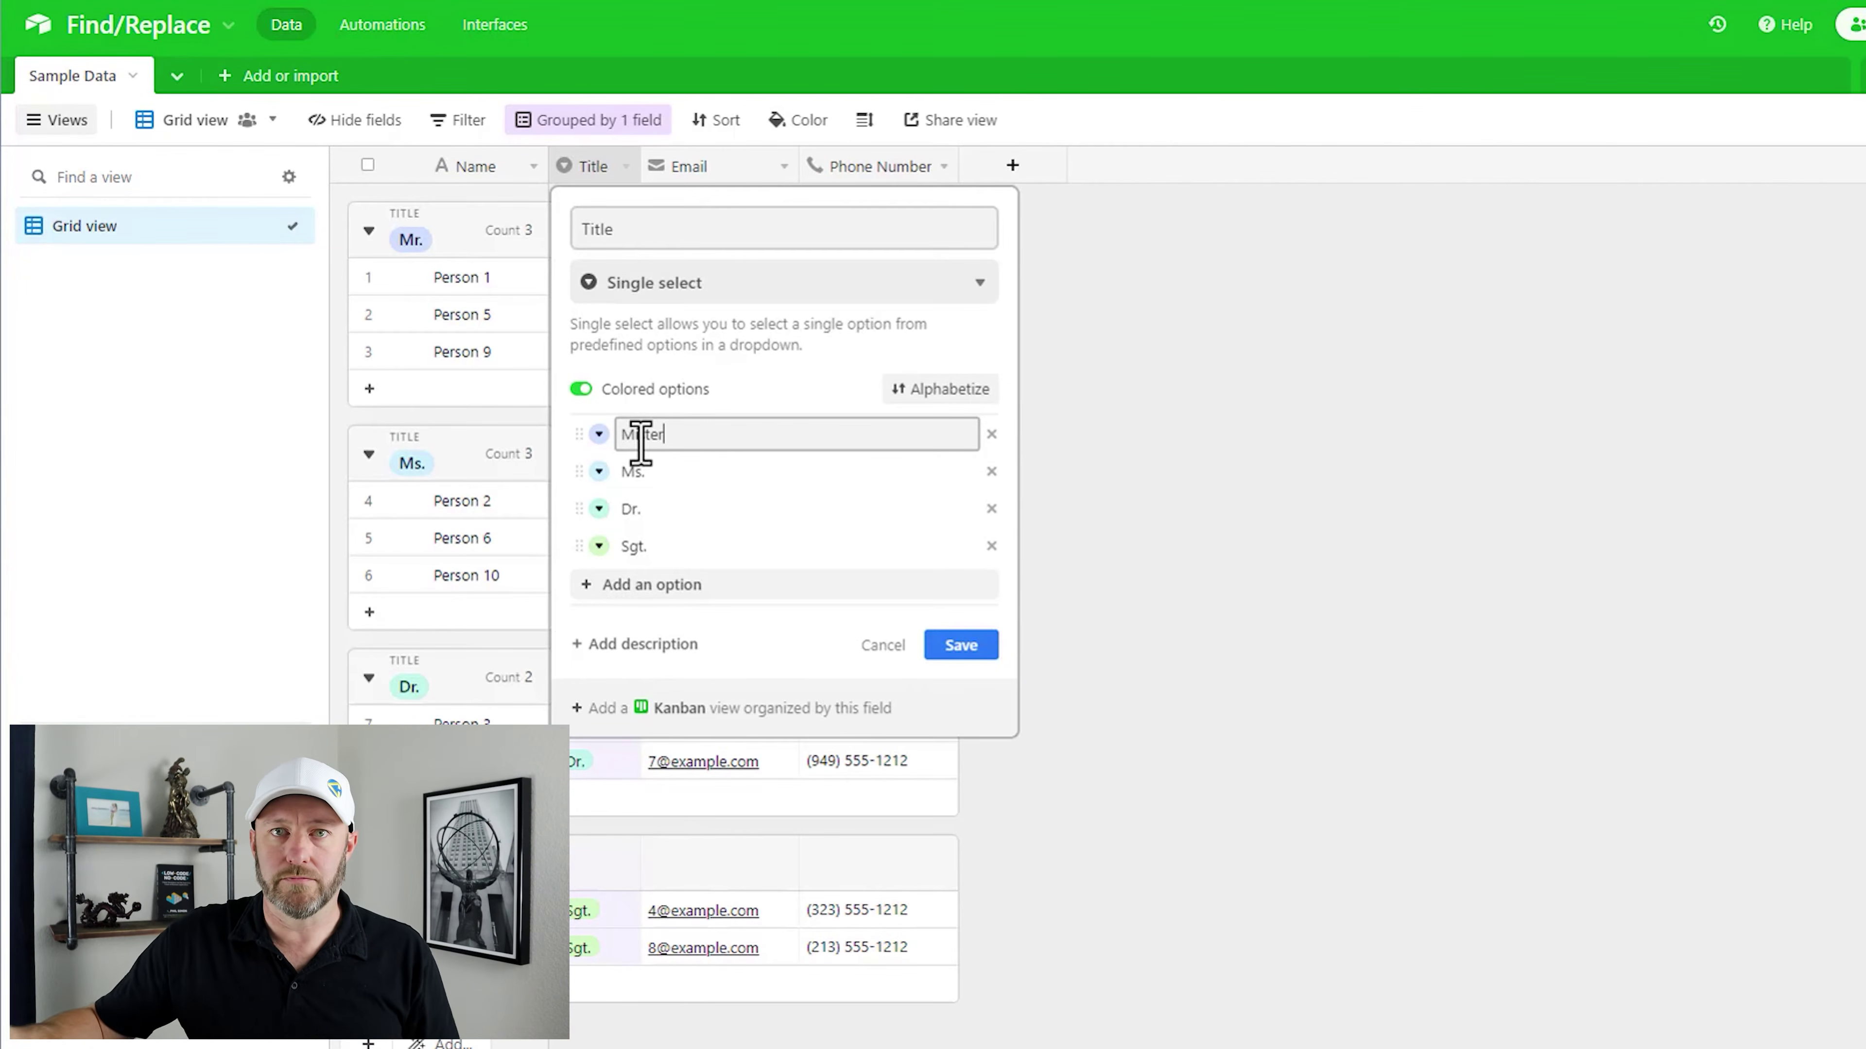
{"action": "left_click", "coordinate": [962, 646]}
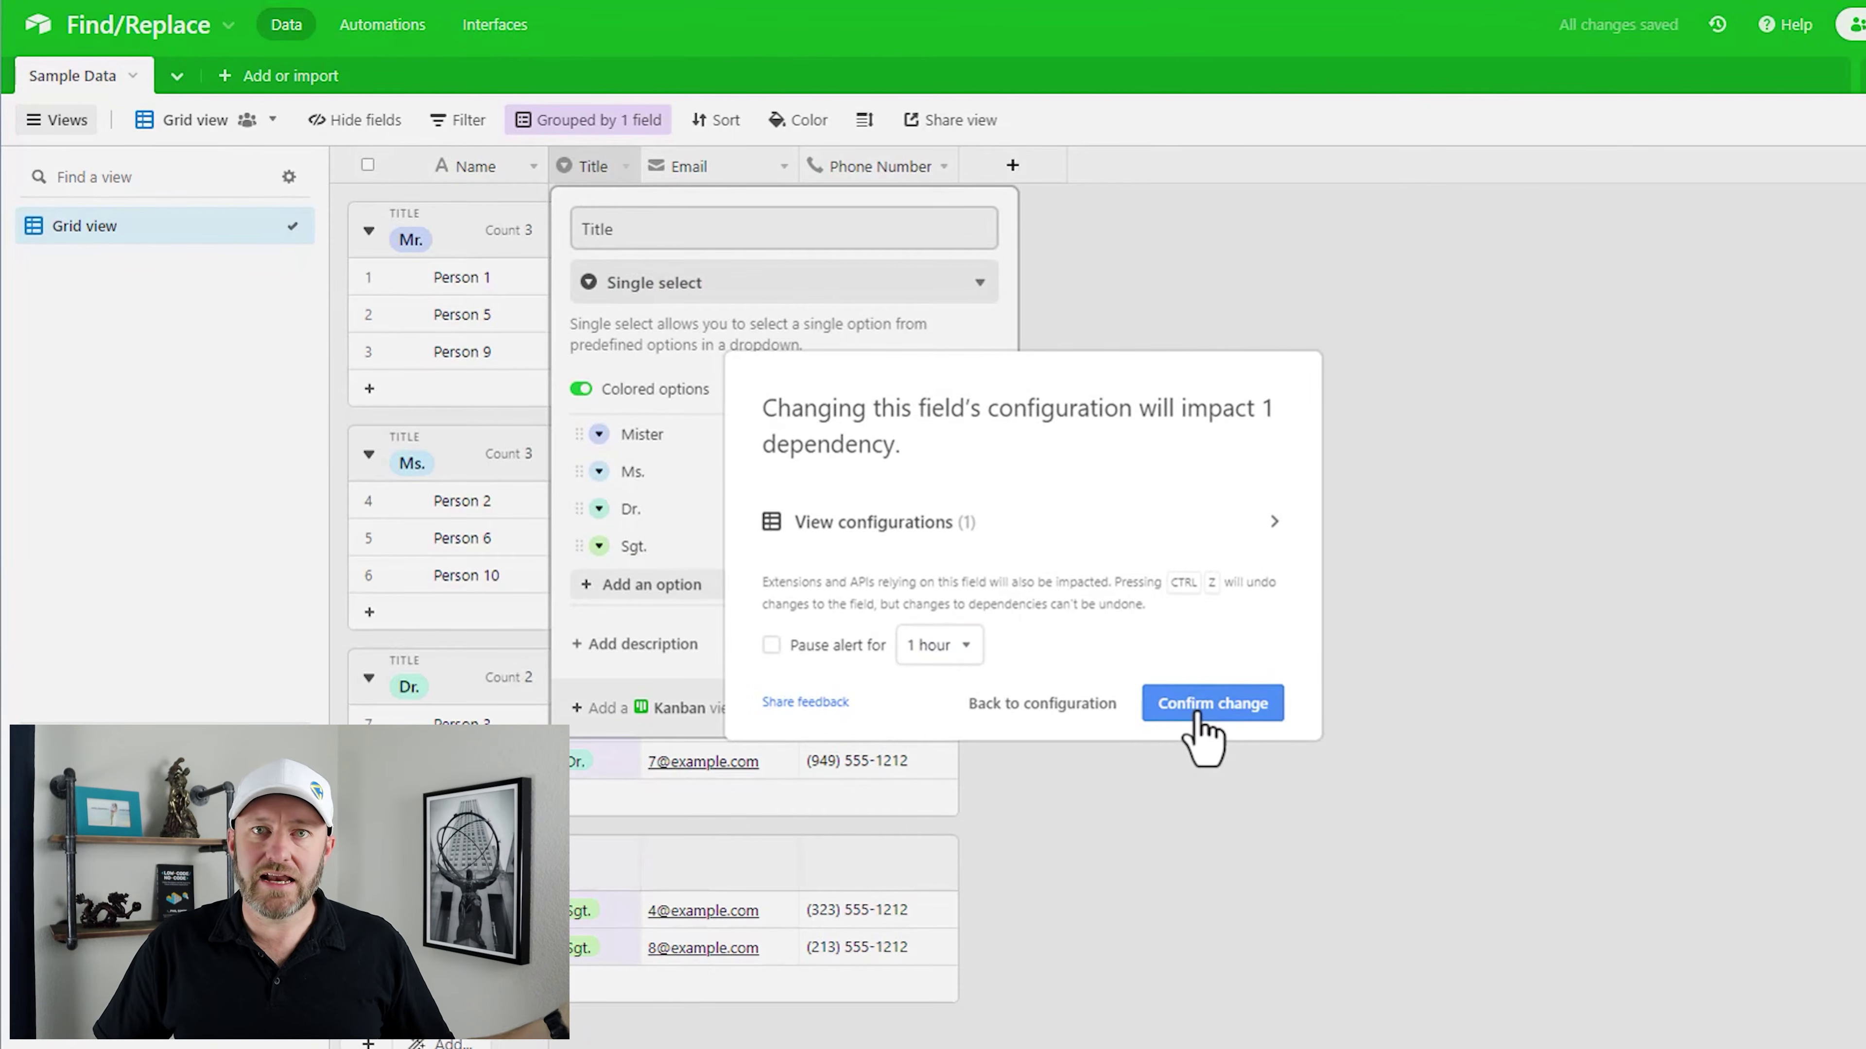
{"action": "left_click", "coordinate": [1197, 716]}
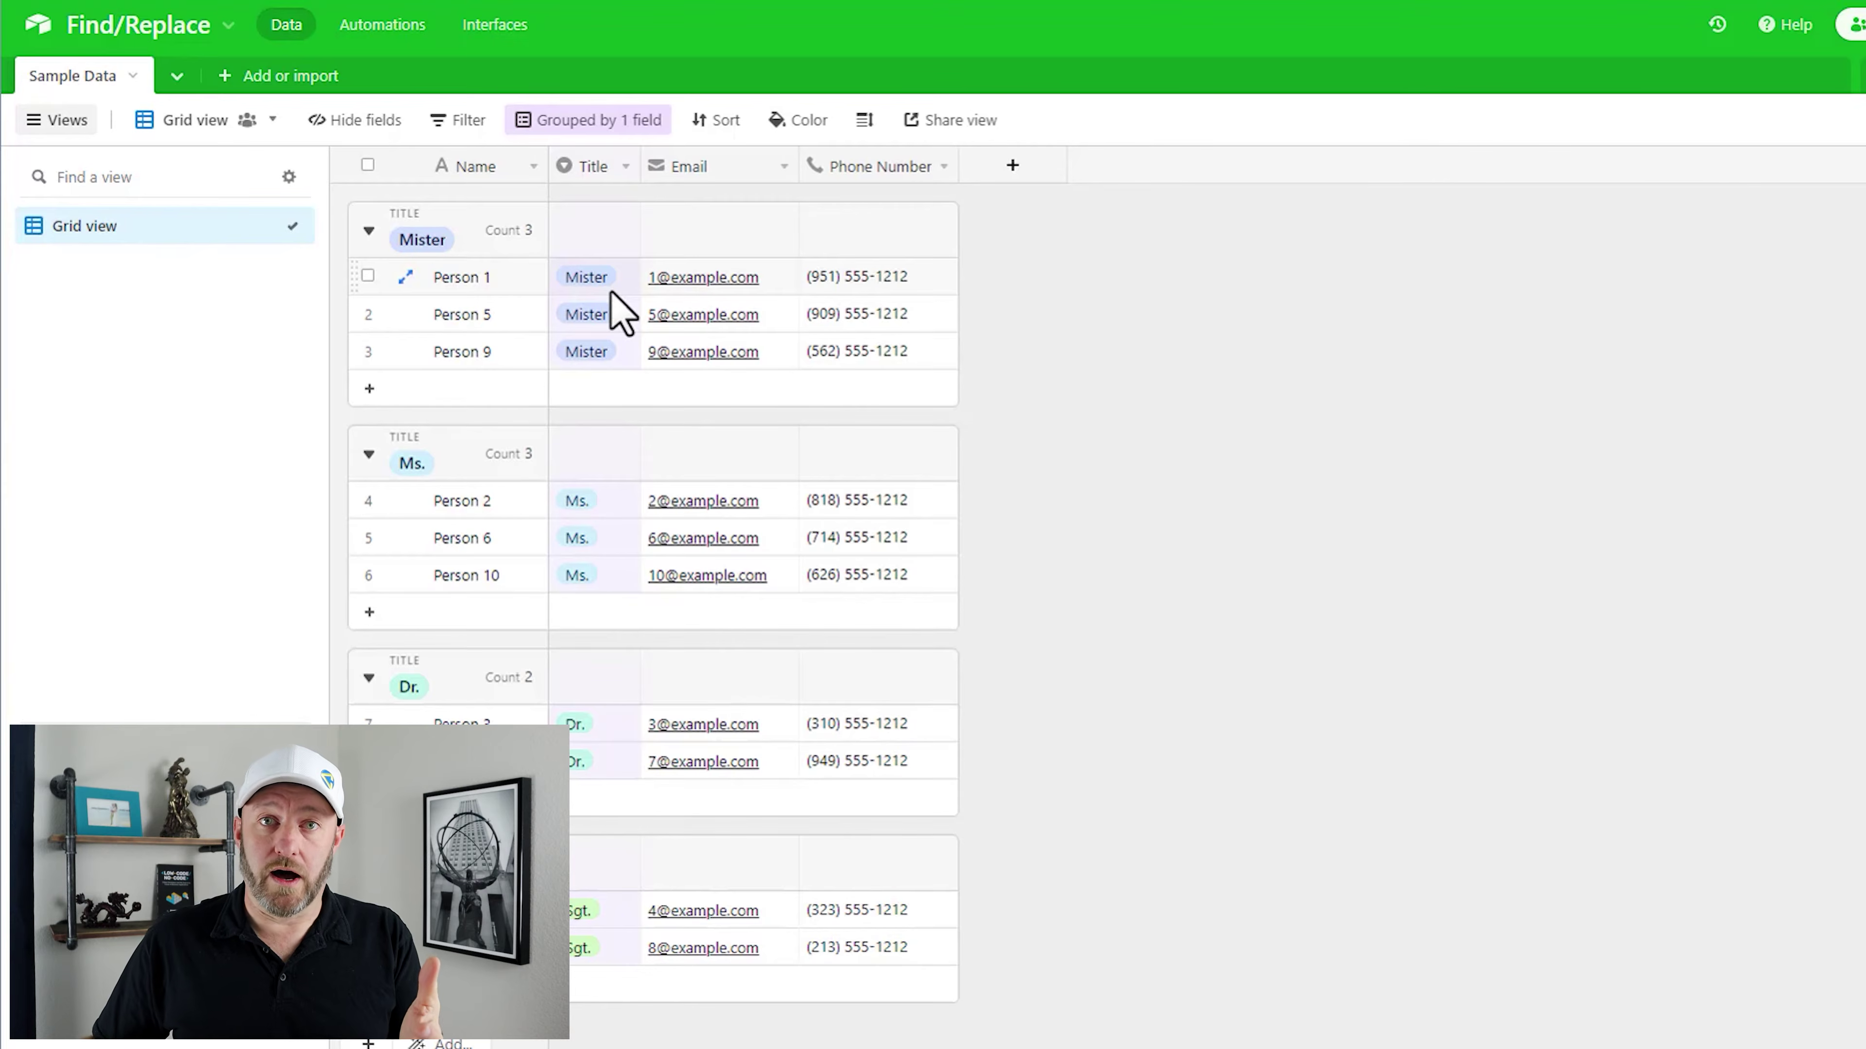
- Remove the grouping by the Title field from the grid view
{"action": "right_click", "coordinate": [604, 176]}
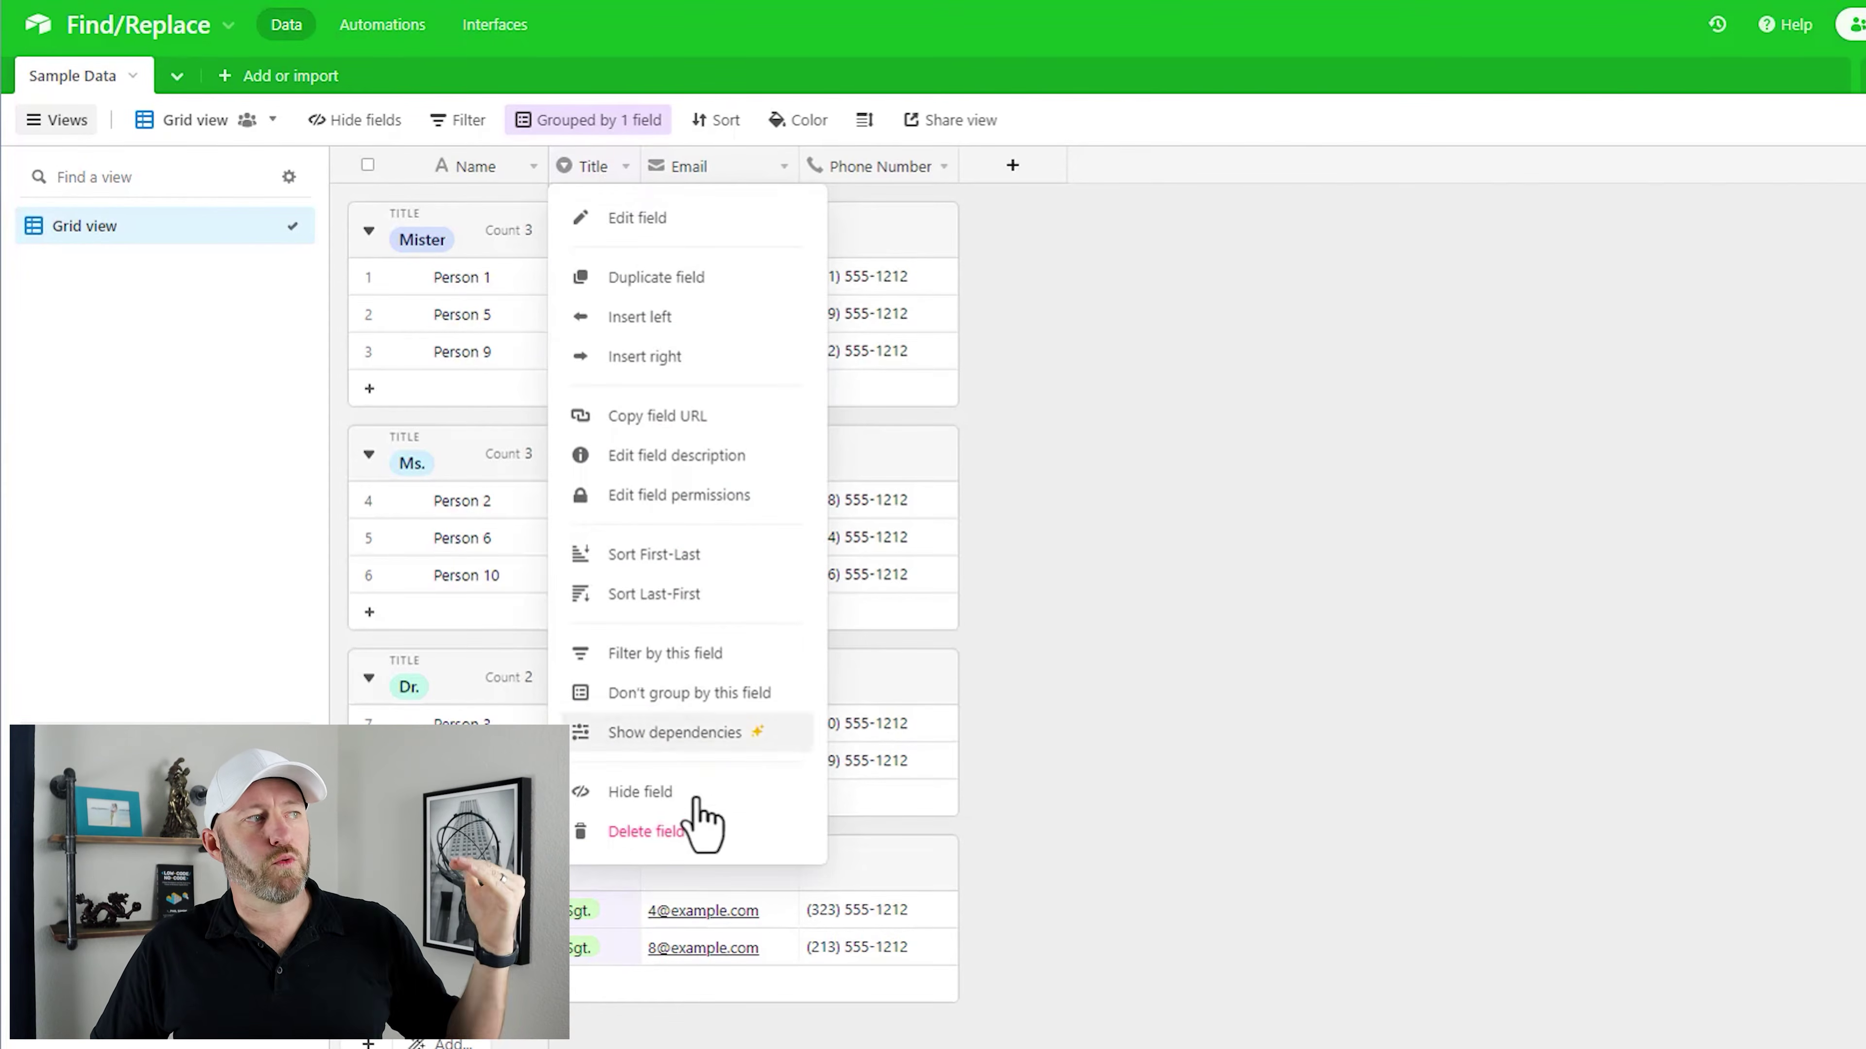
{"action": "left_click", "coordinate": [668, 702]}
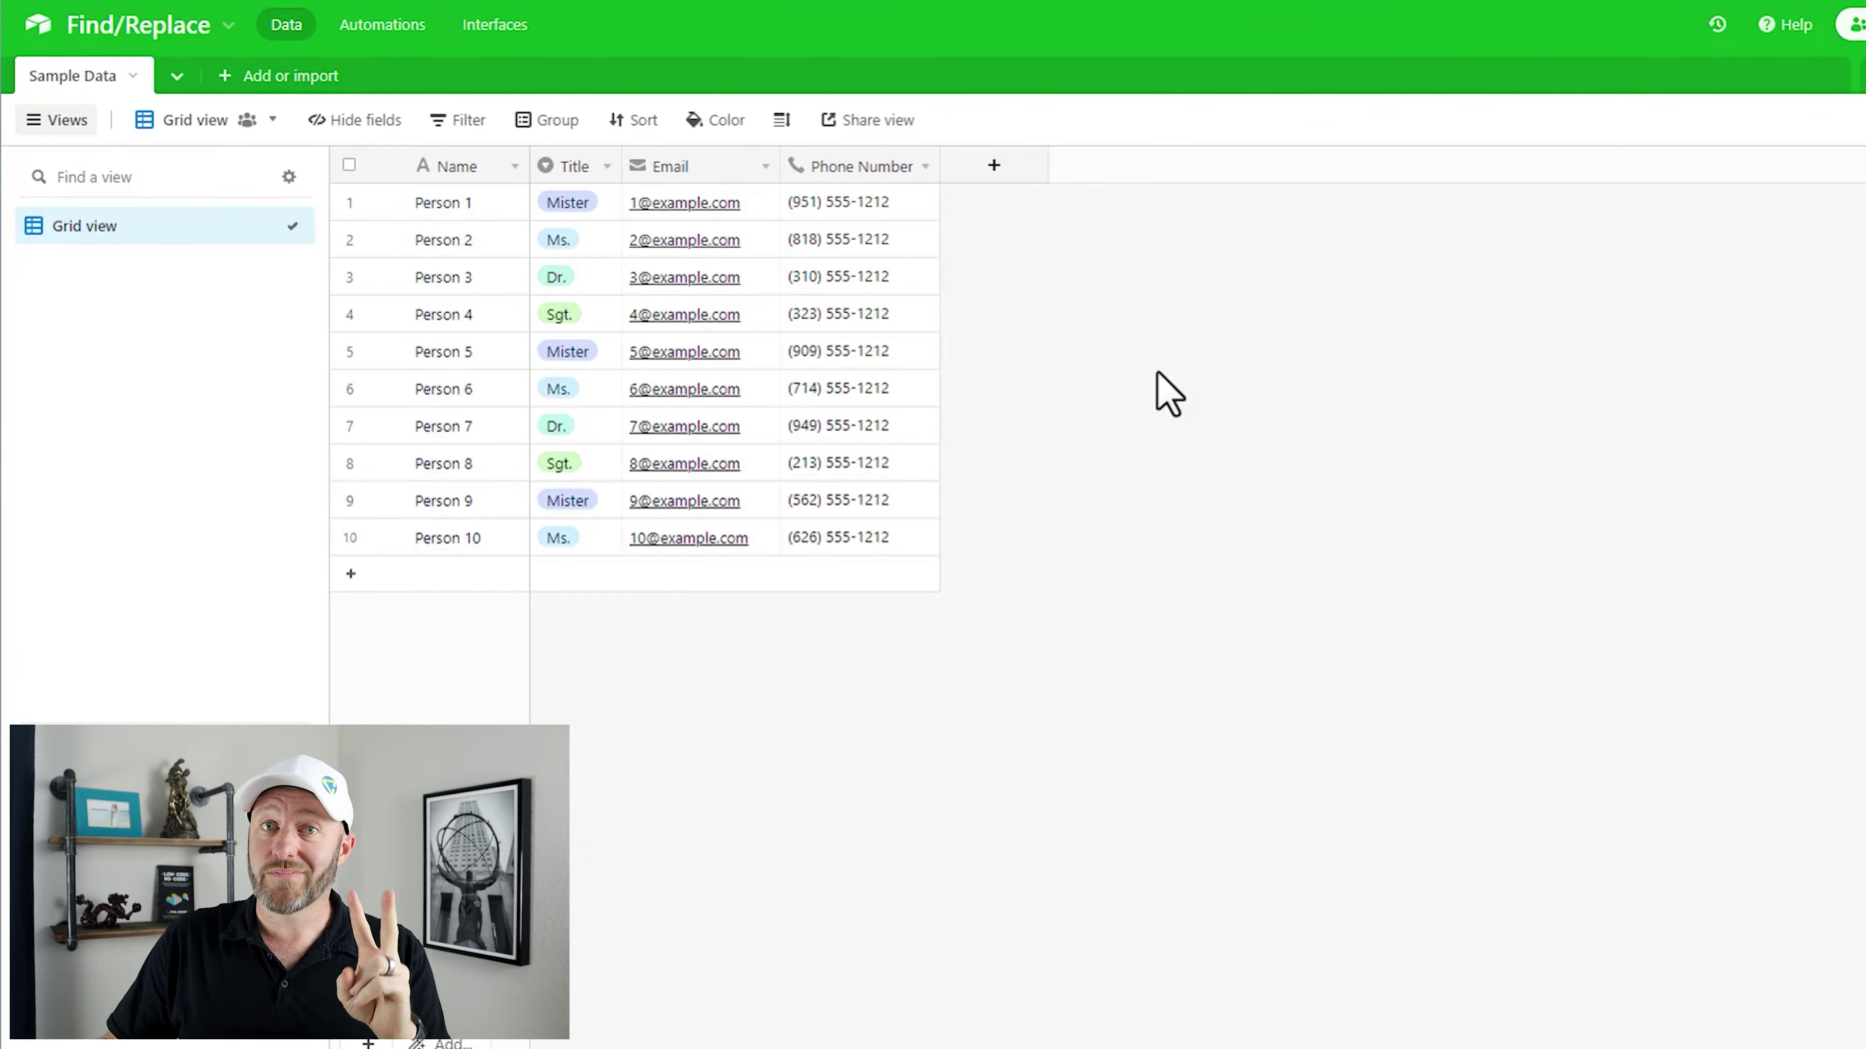
- Add a new field named Find/Replace Formula with the Formula field type
{"action": "left_click", "coordinate": [999, 175]}
{"action": "type", "text": "Find"}
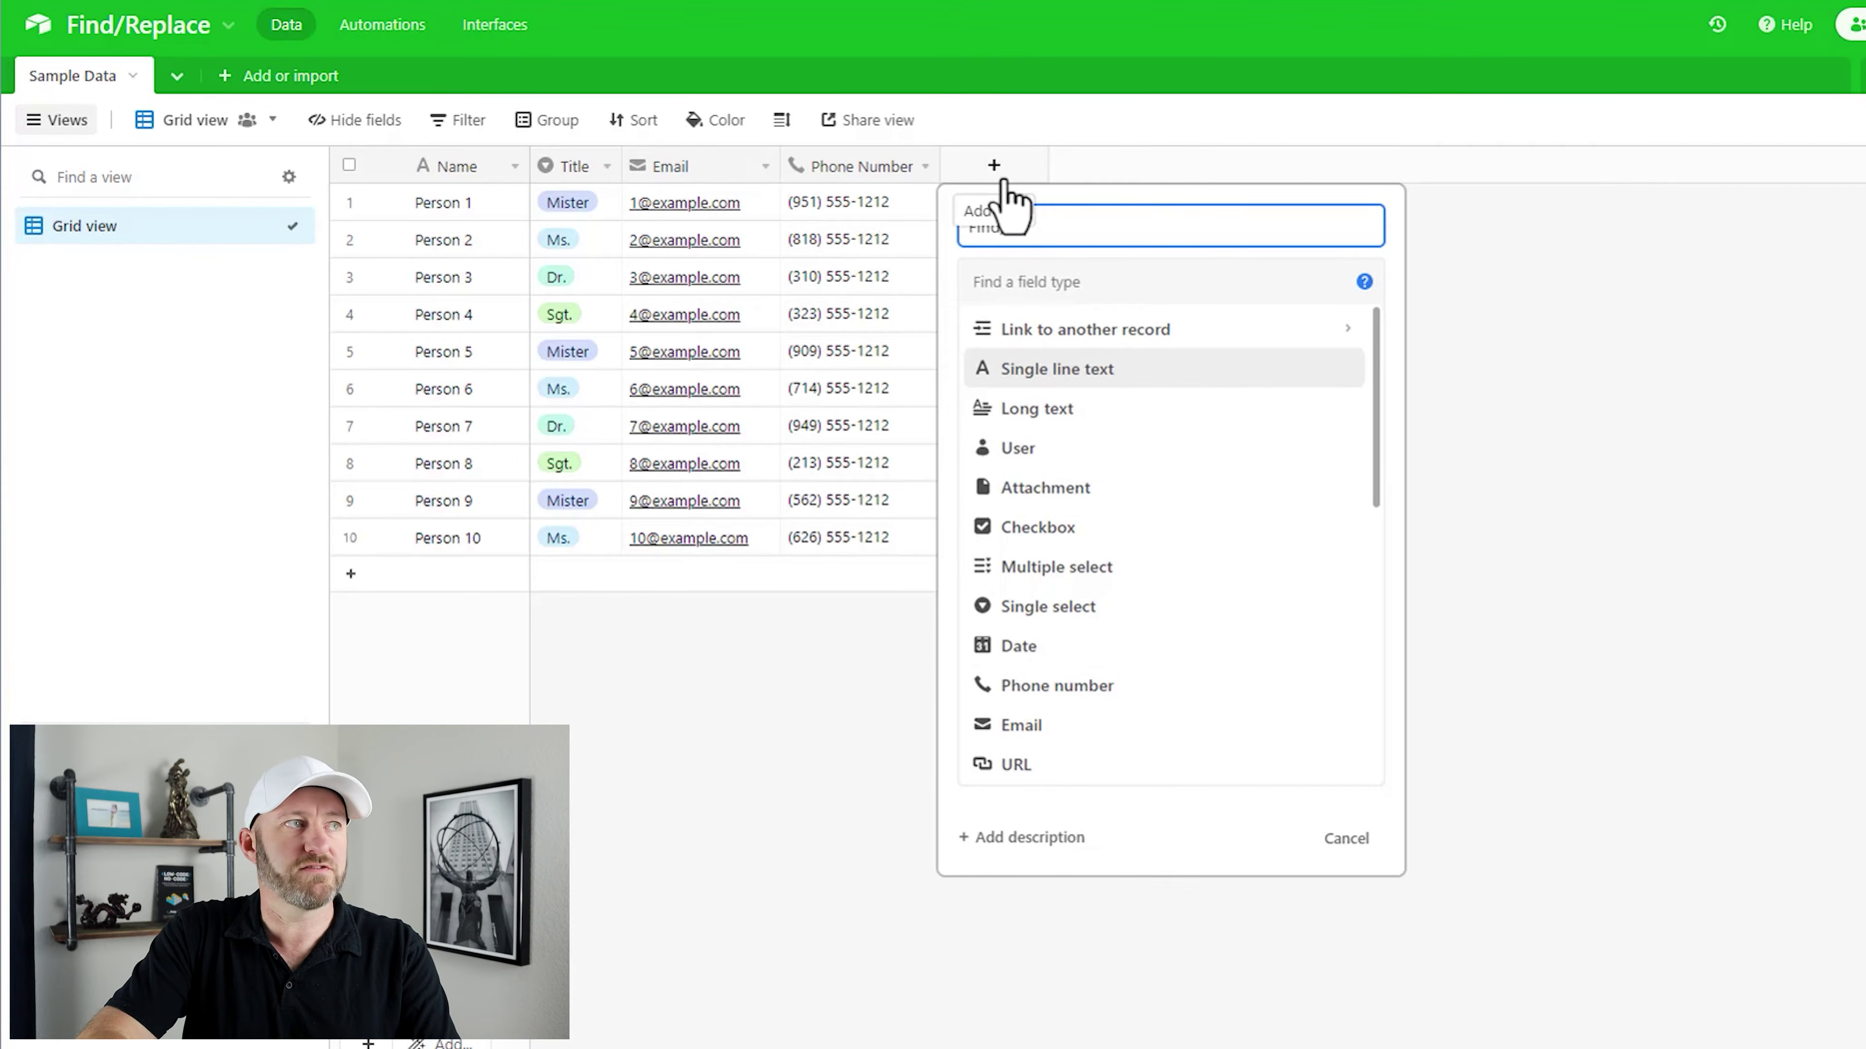
{"action": "type", "text": "/Replace Formula"}
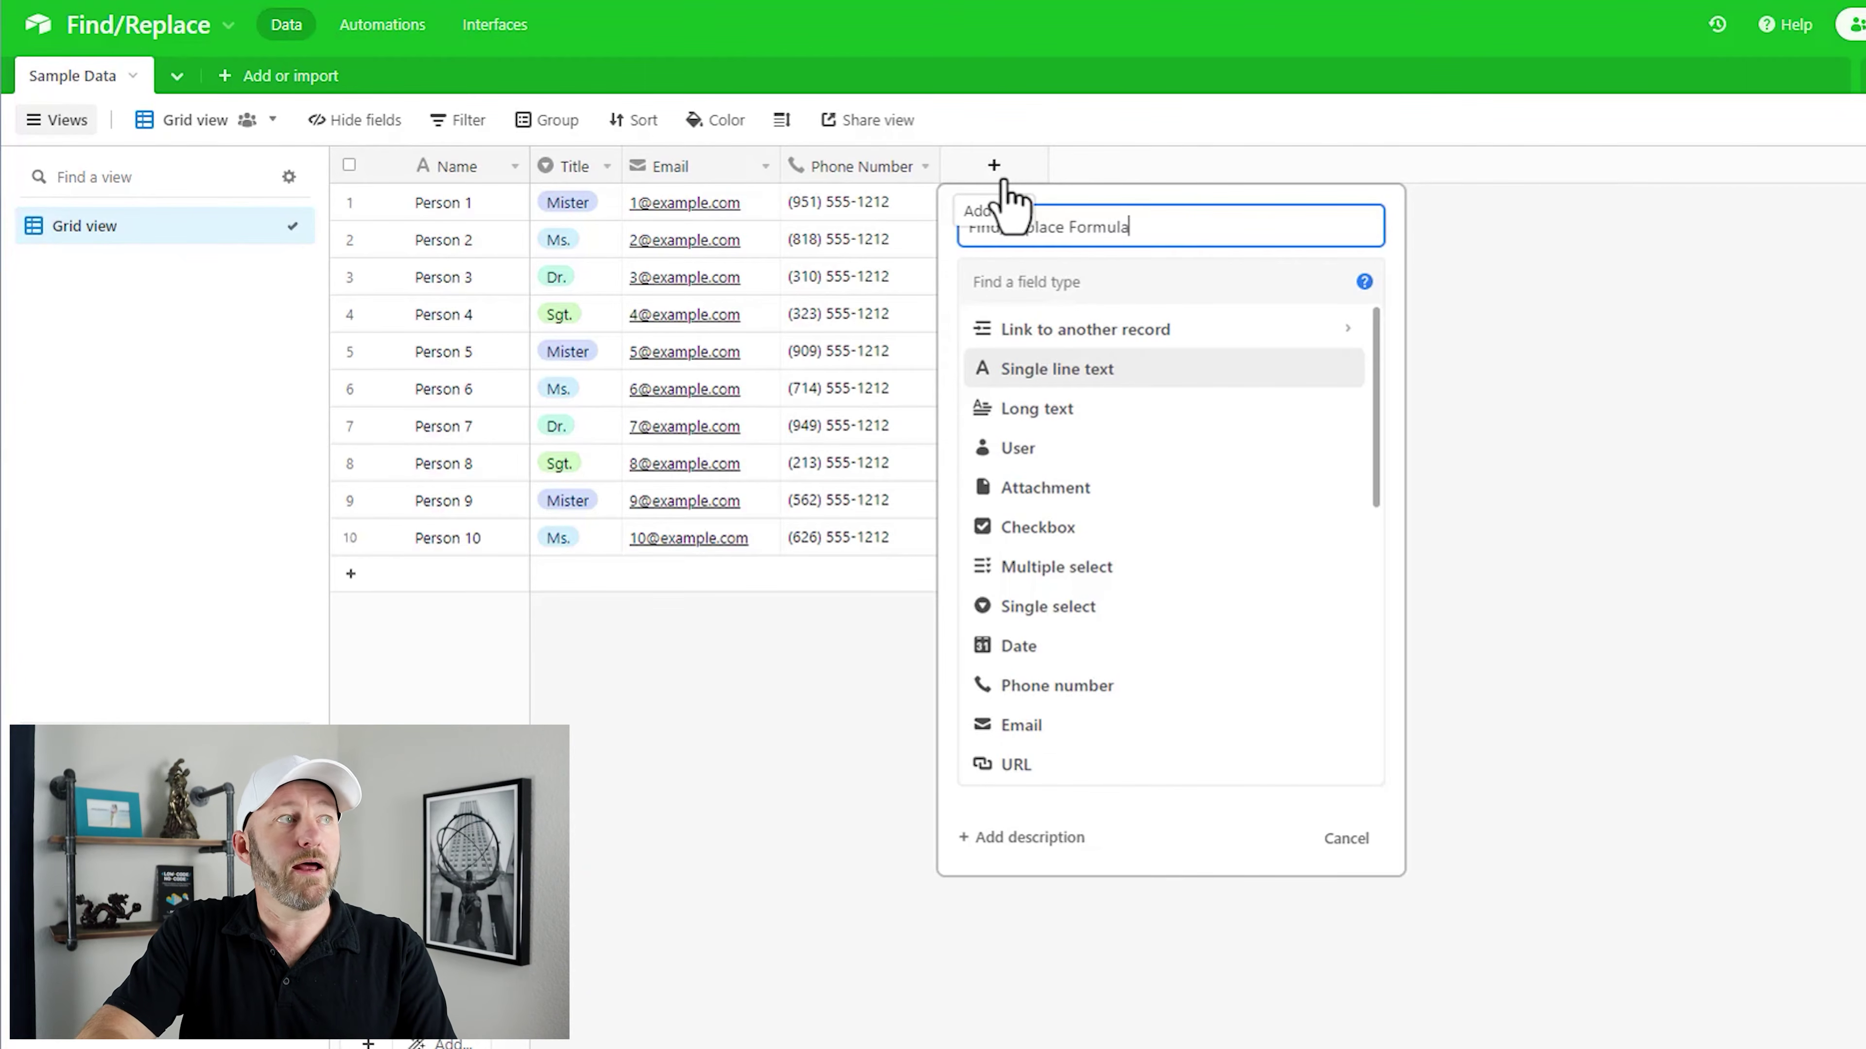
{"action": "key", "text": "Tab"}
{"action": "type", "text": "for"}
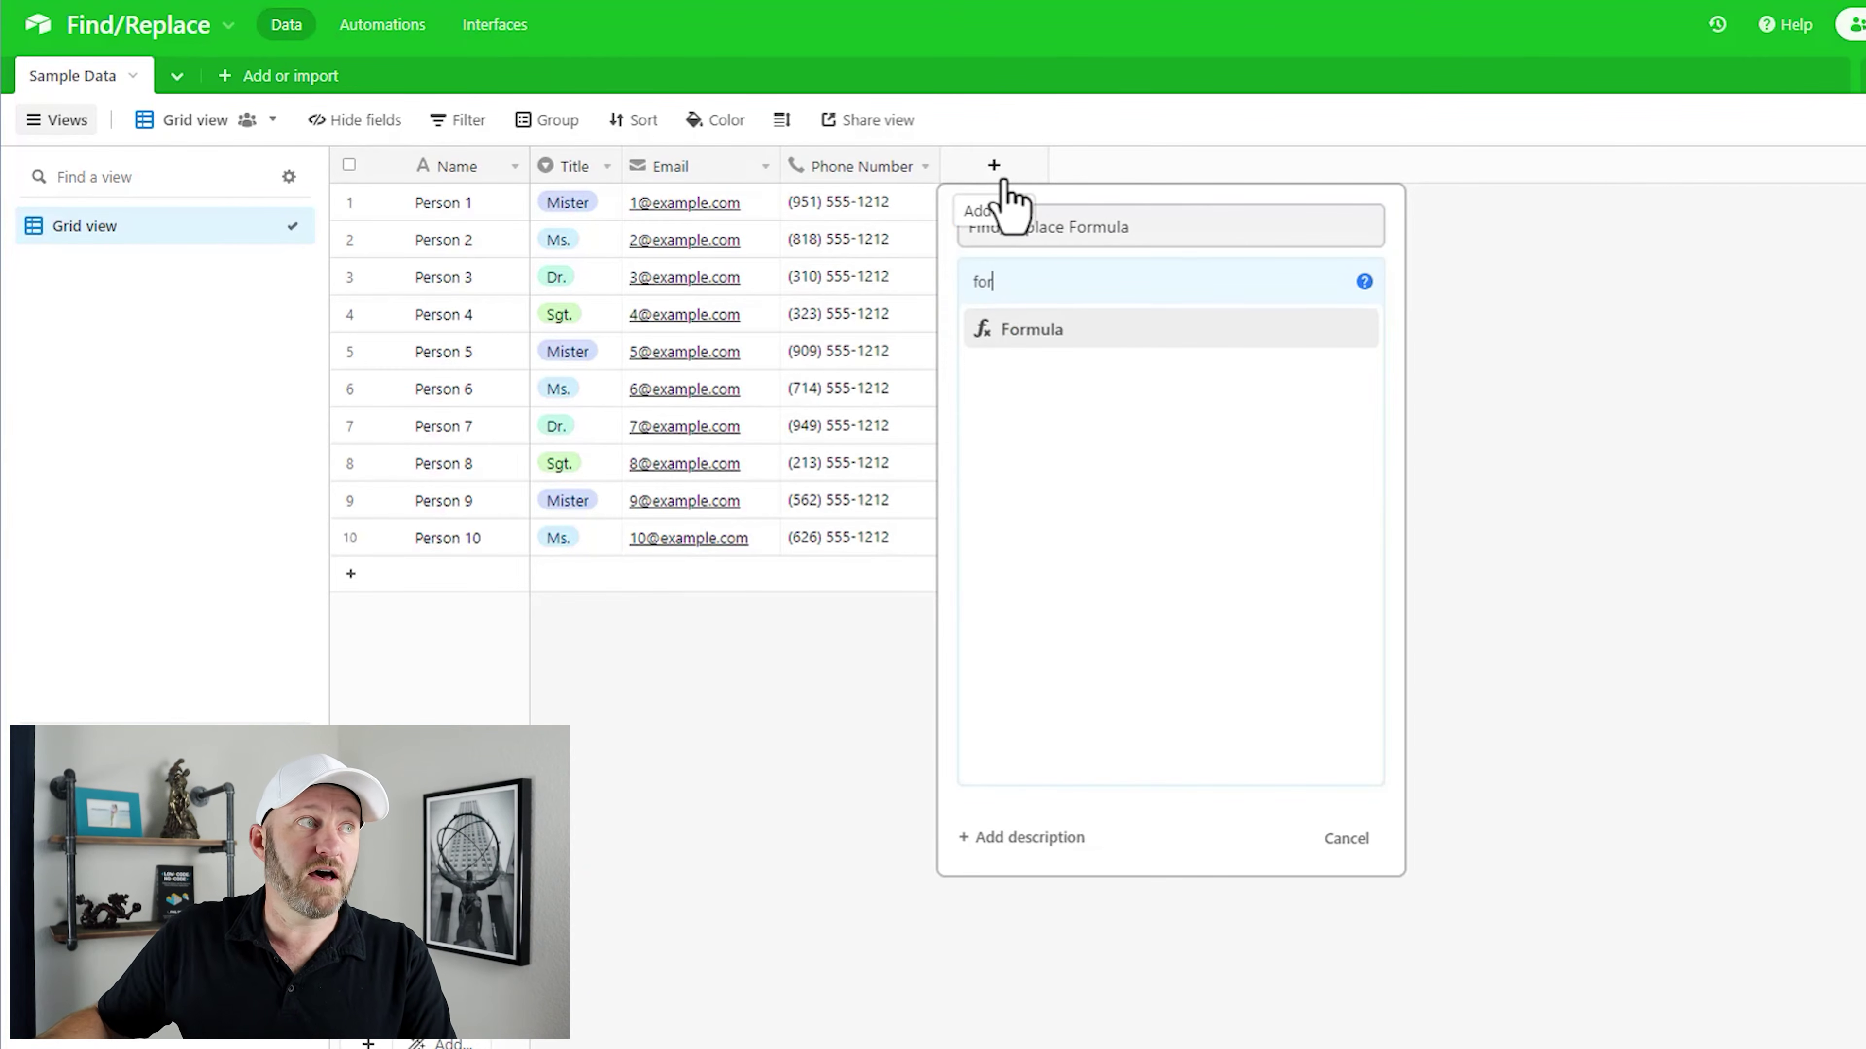
{"action": "left_click", "coordinate": [1046, 334]}
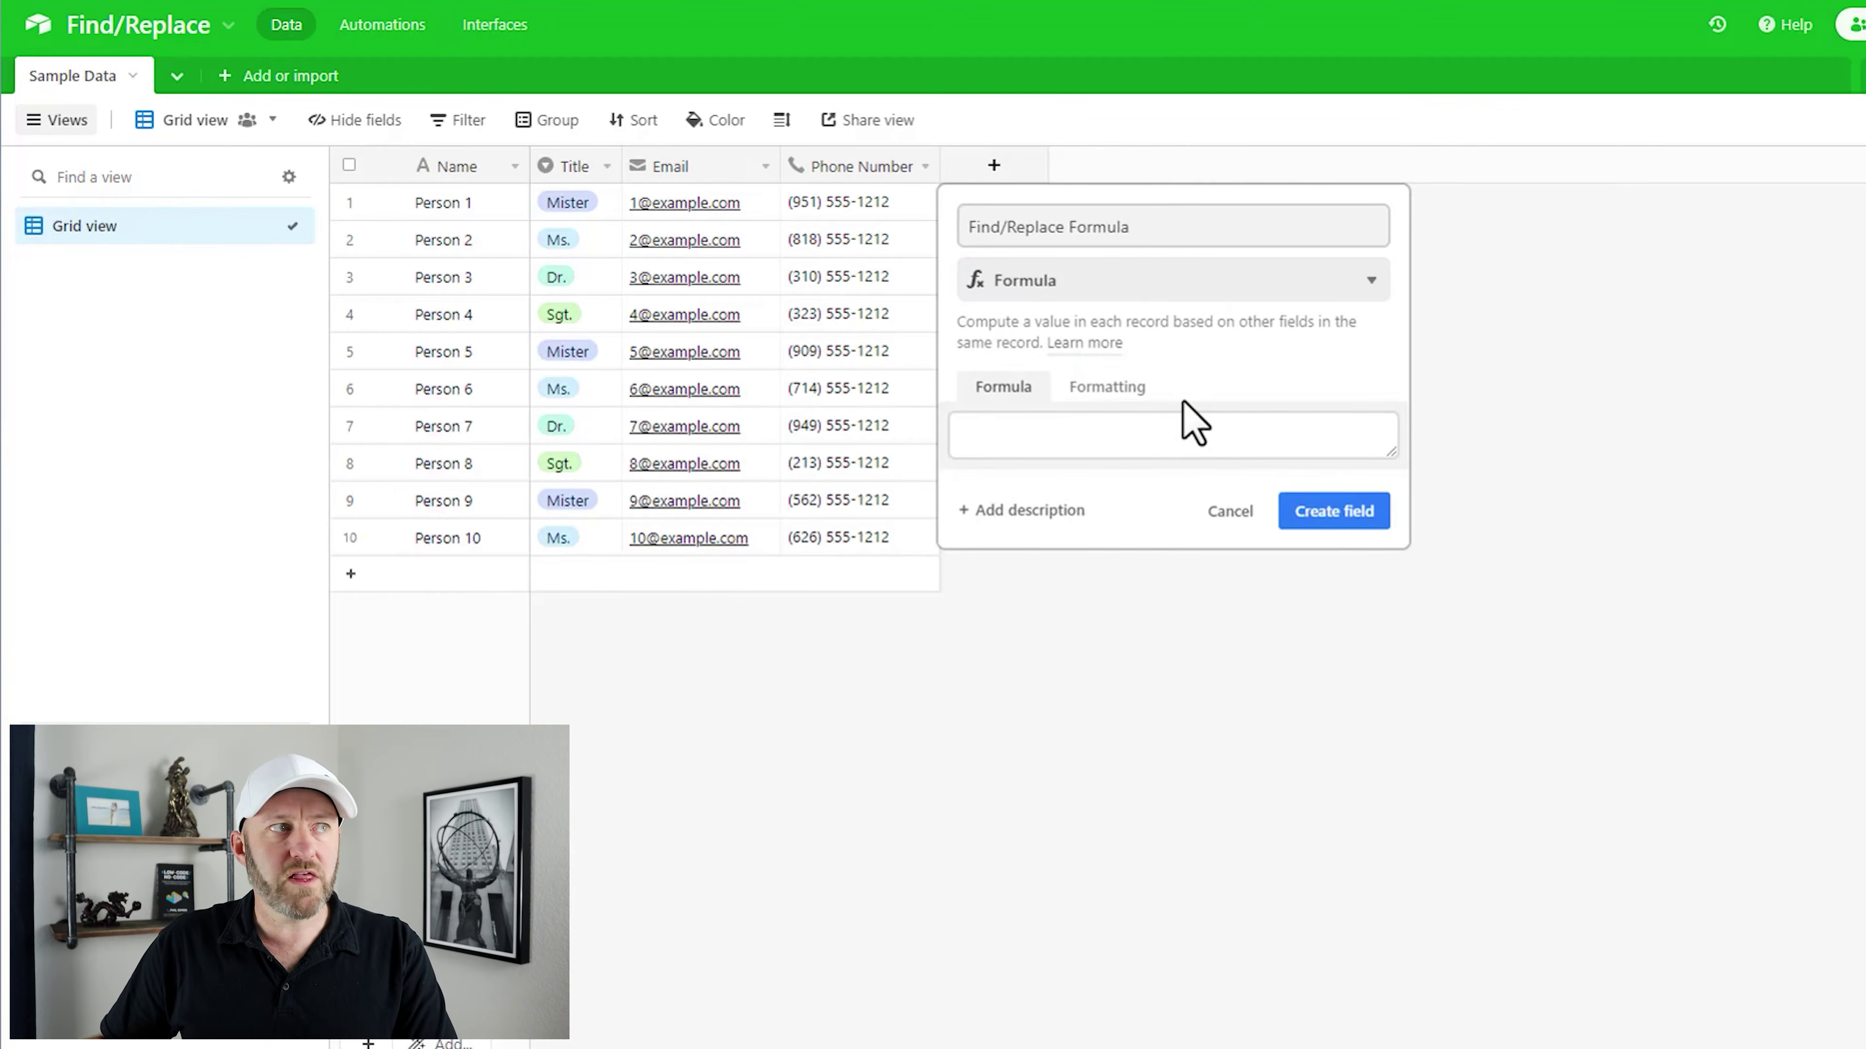
- Begin the formula with the SUBSTITUTE function, using the Phone Number field as its string argument
{"action": "left_click", "coordinate": [1165, 450]}
{"action": "type", "text": "sub"}
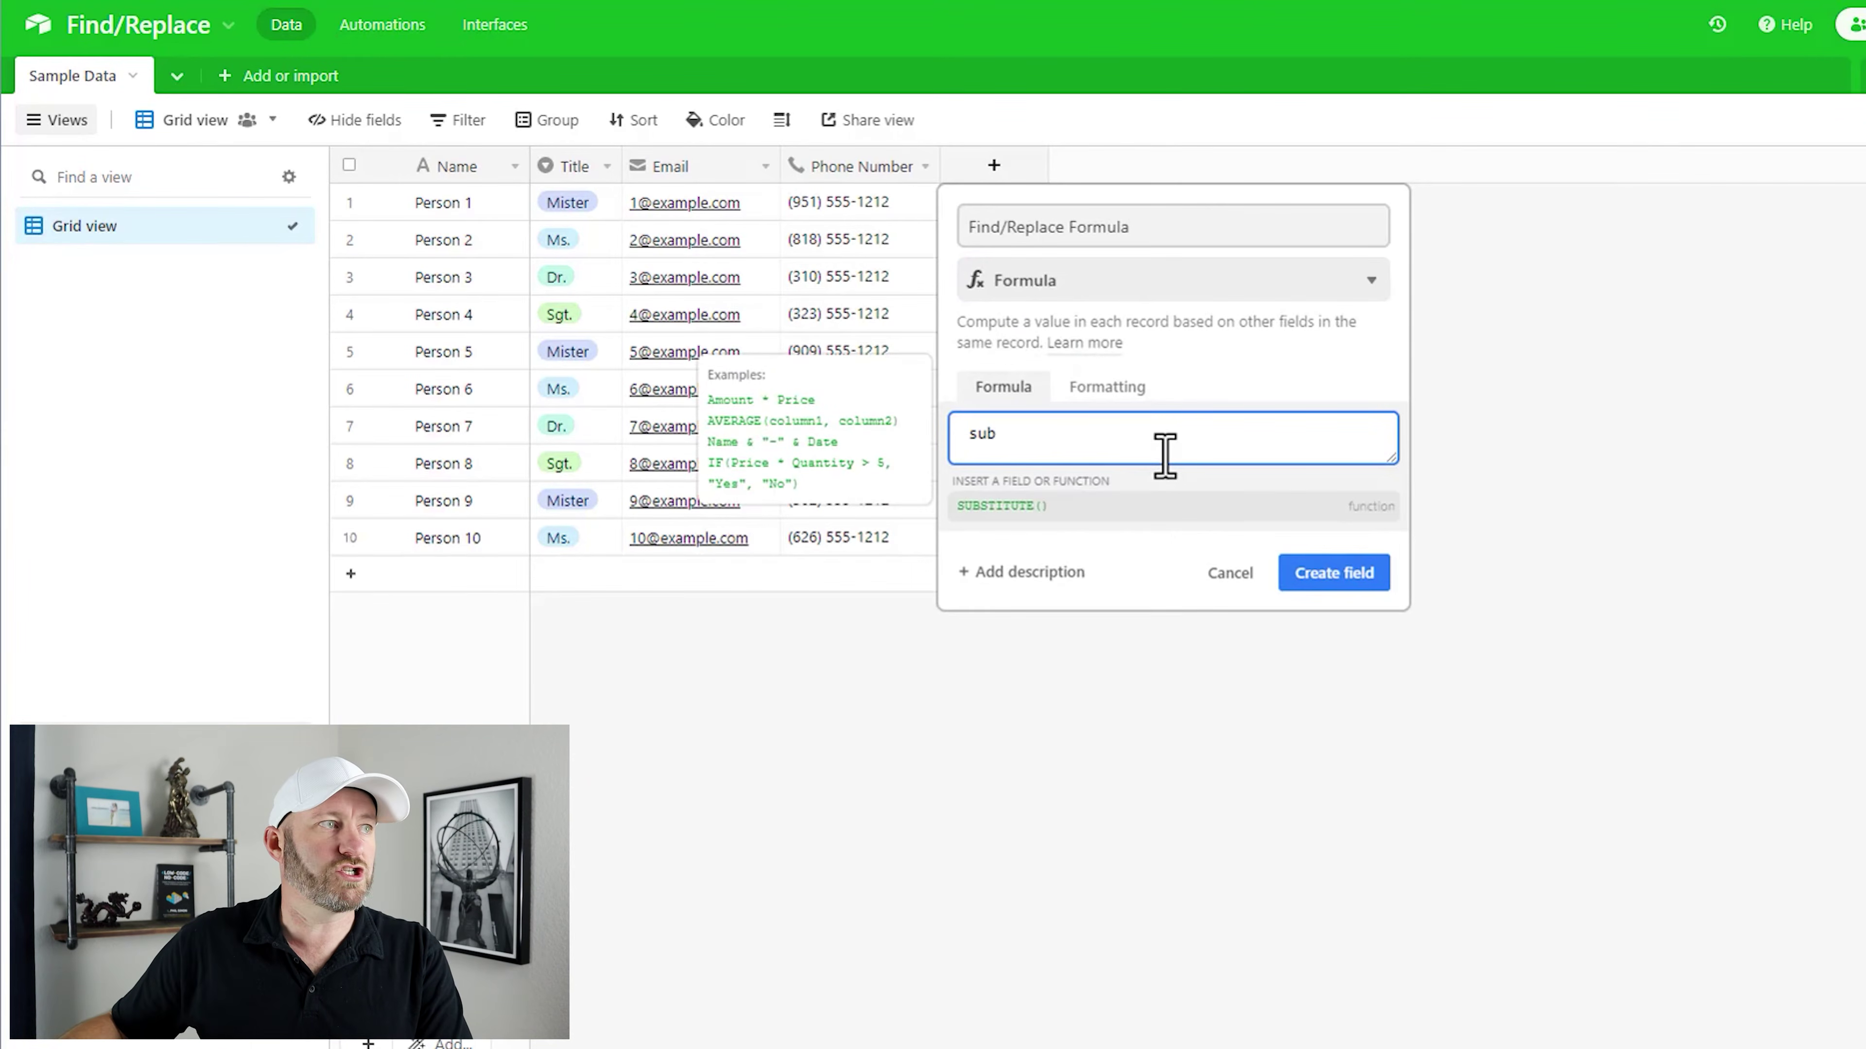
{"action": "left_click", "coordinate": [1032, 505]}
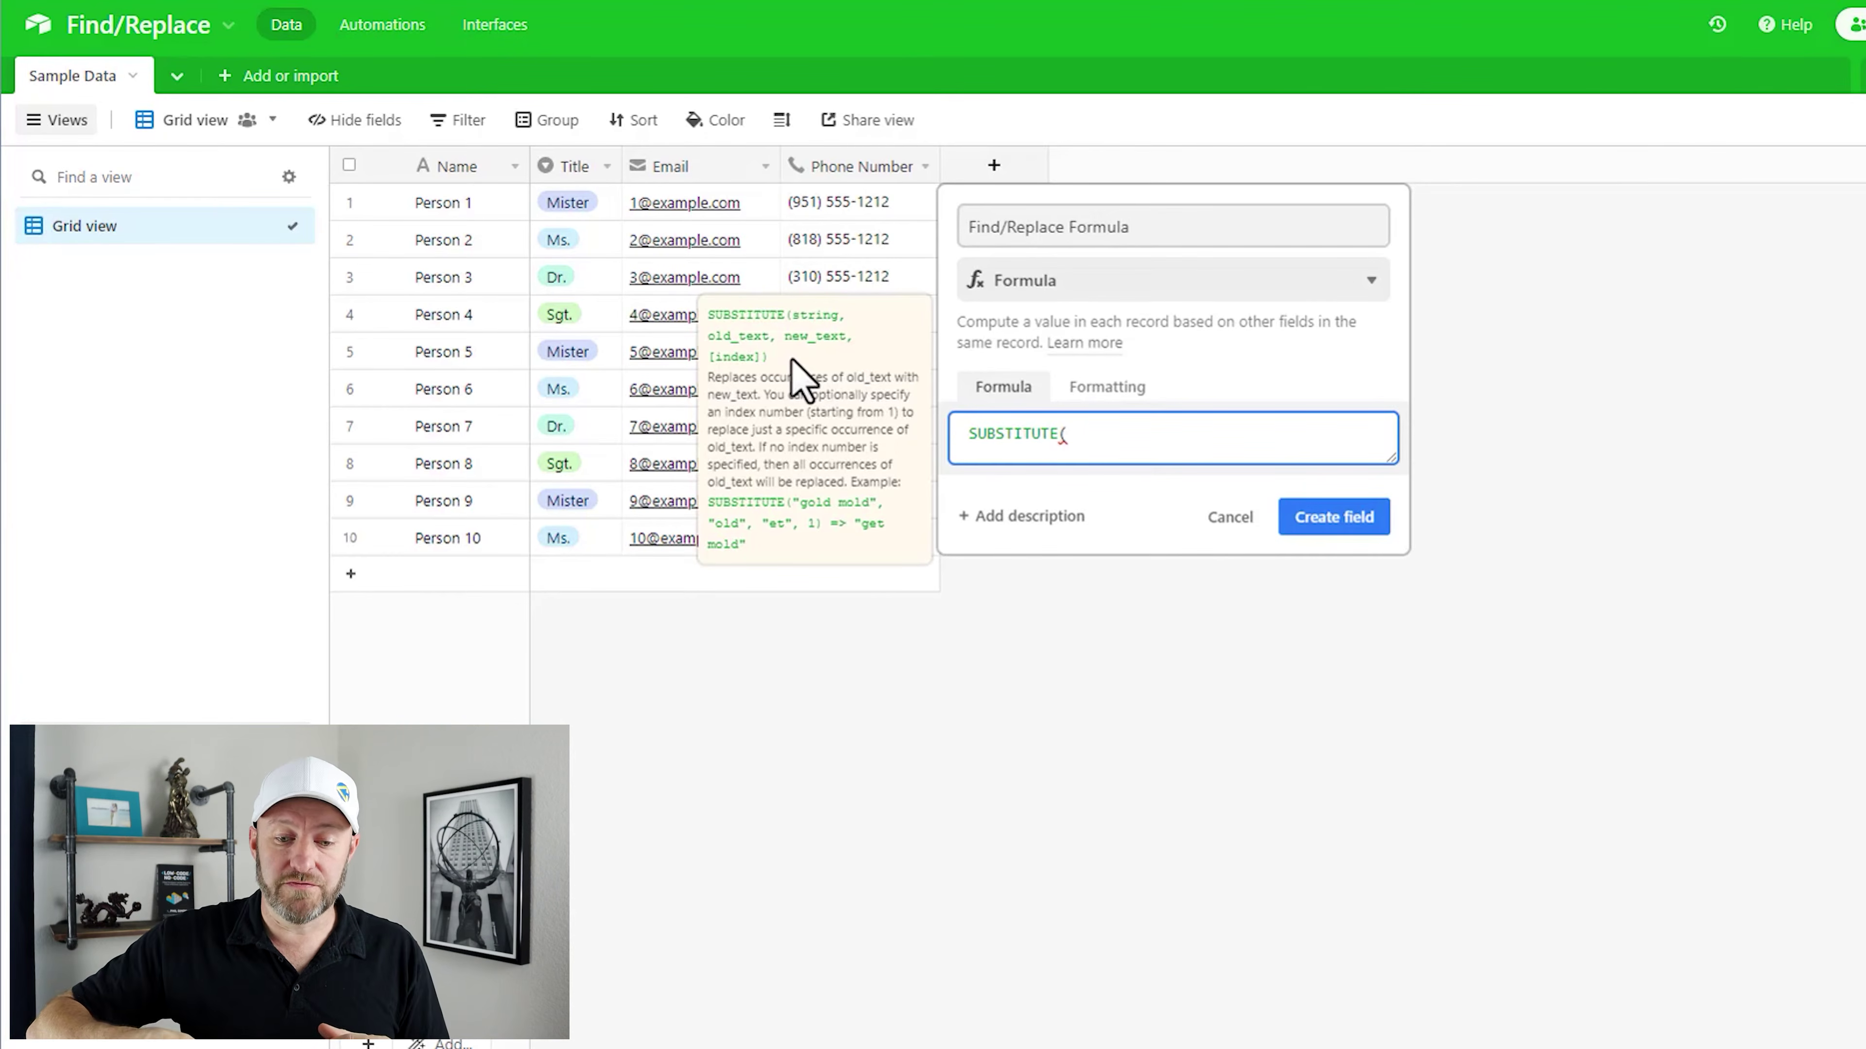
{"action": "type", "text": "phon"}
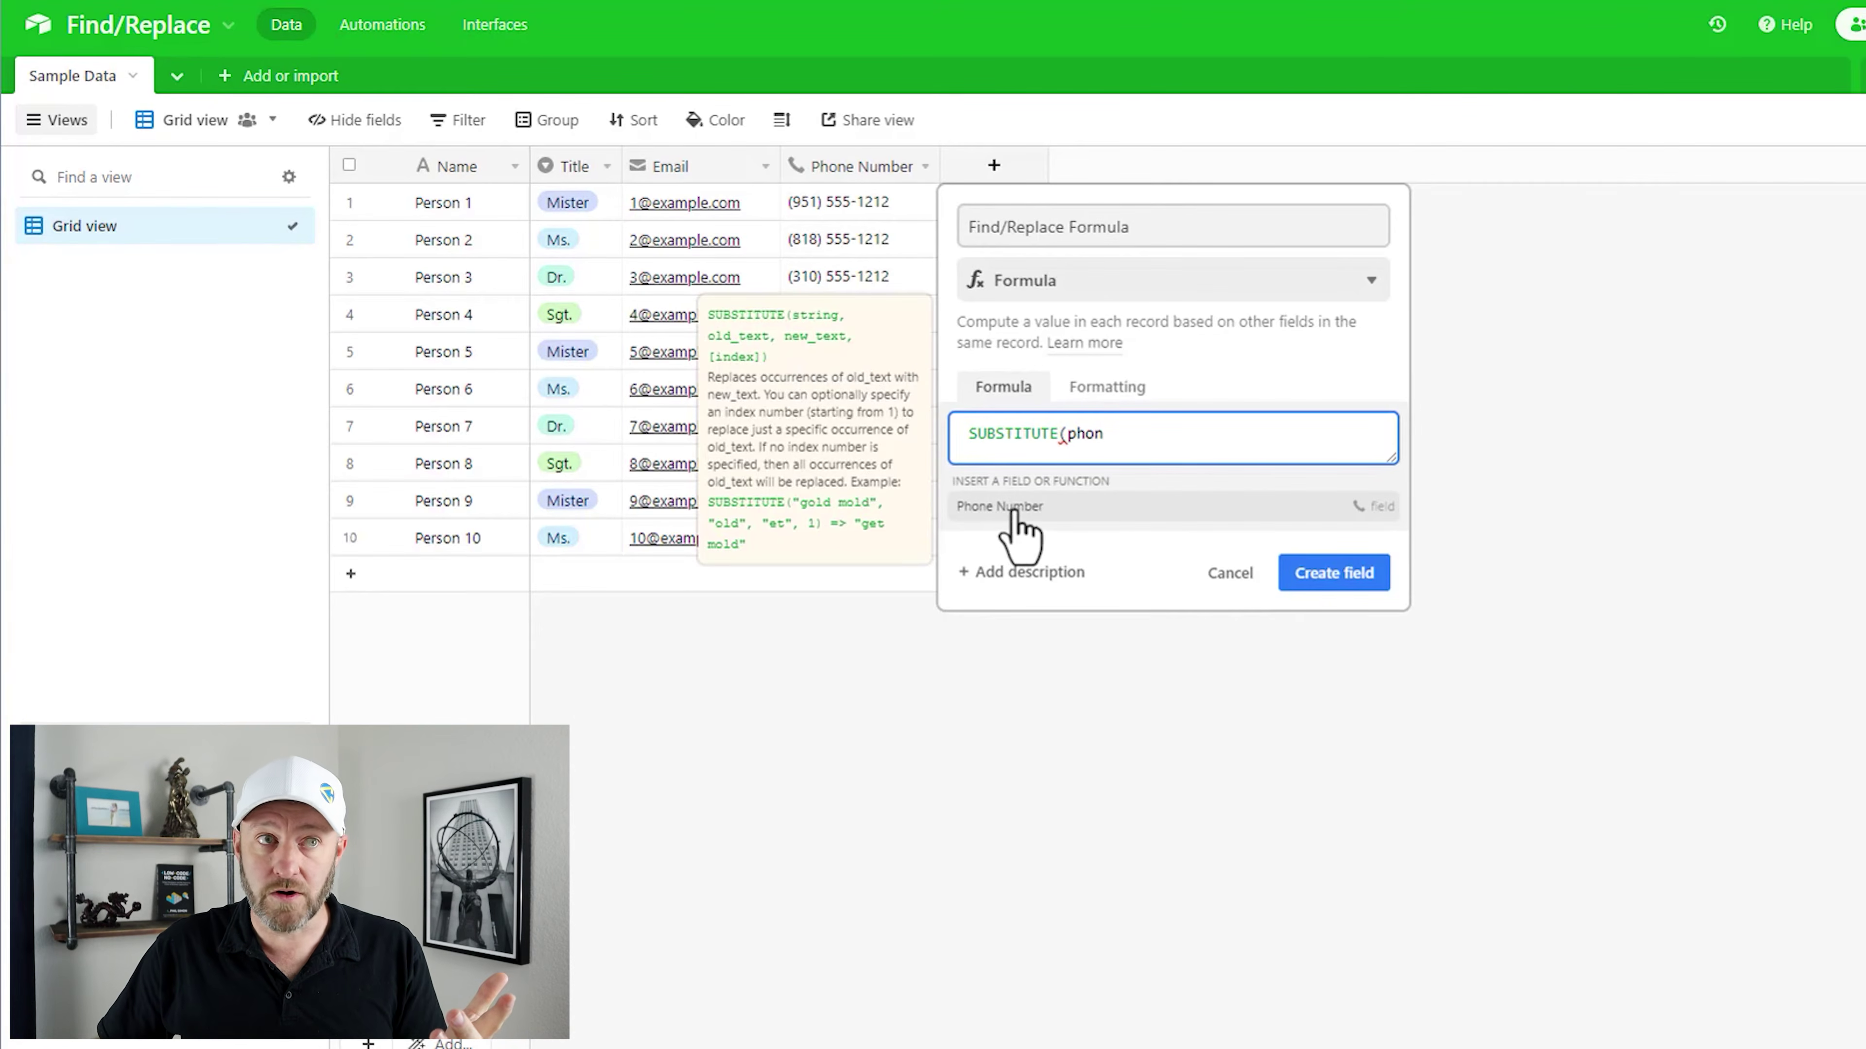
{"action": "left_click", "coordinate": [1015, 508]}
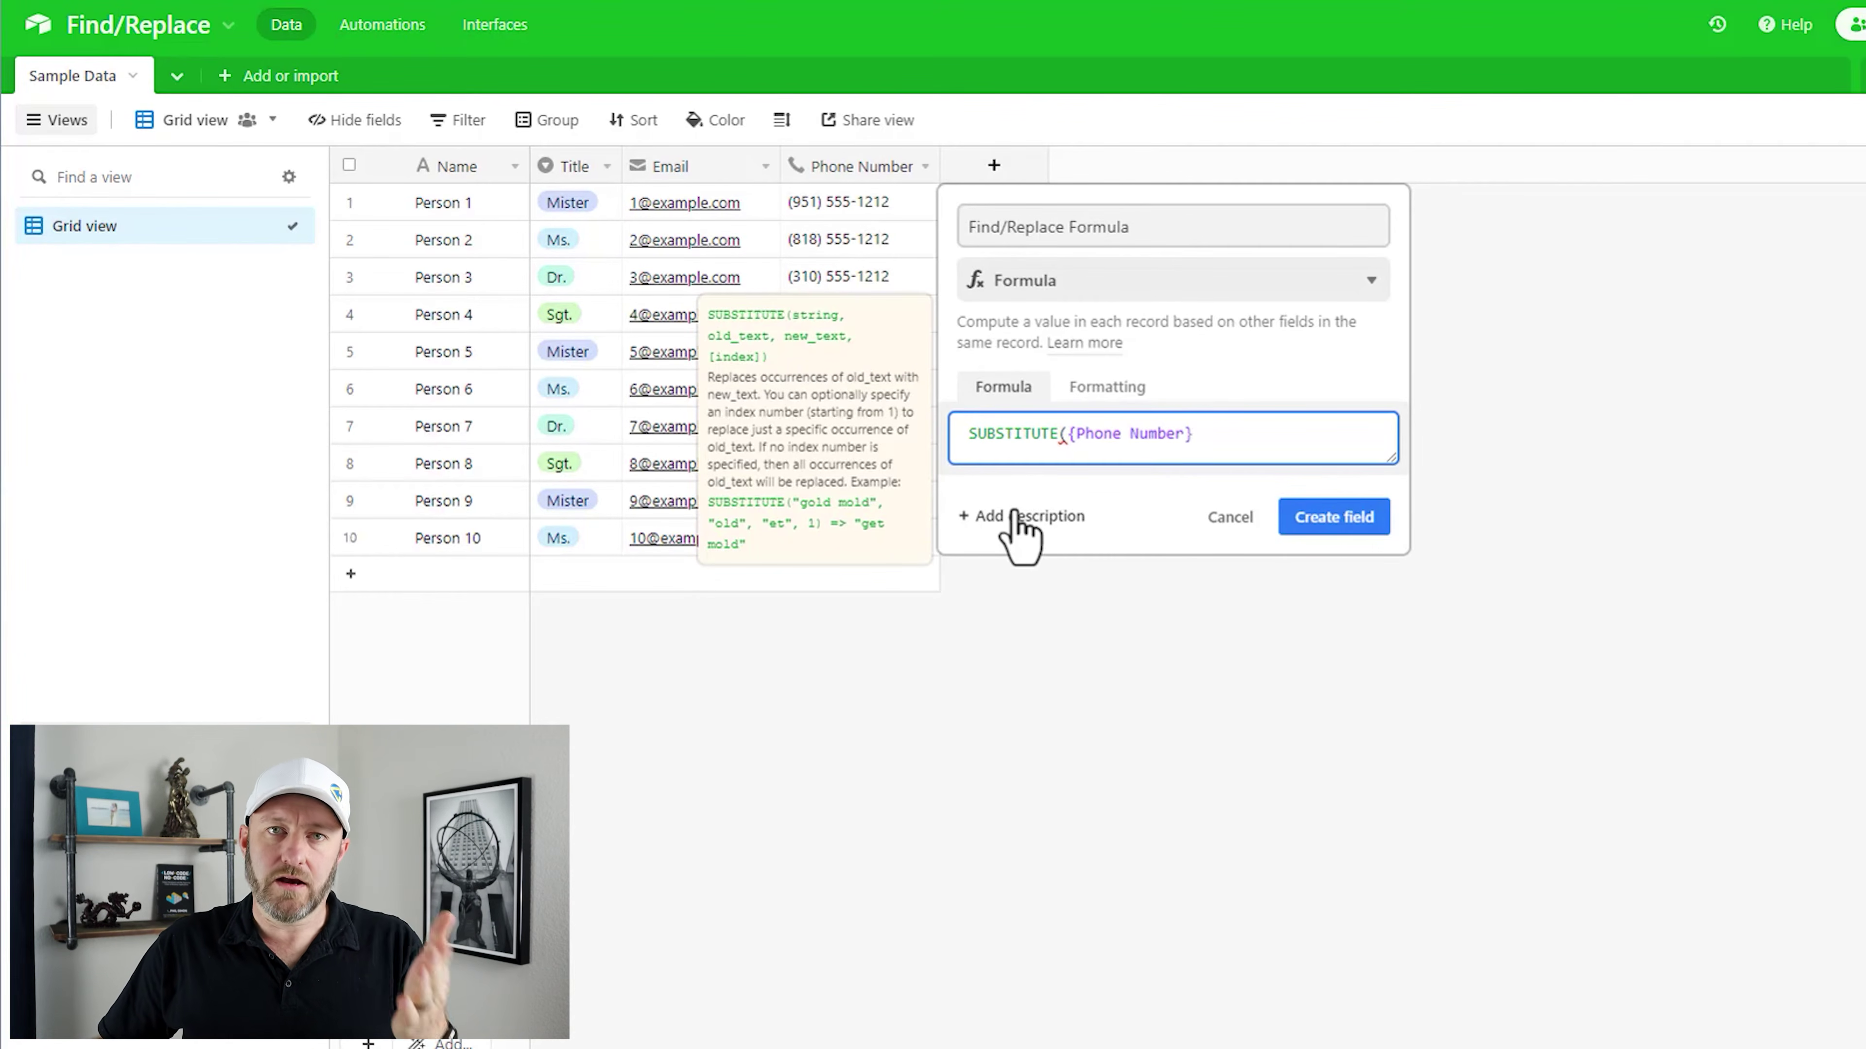
- Complete the SUBSTITUTE formula with '555' as the old text and '556' as the new text, and create the field
{"action": "type", "text": ","}
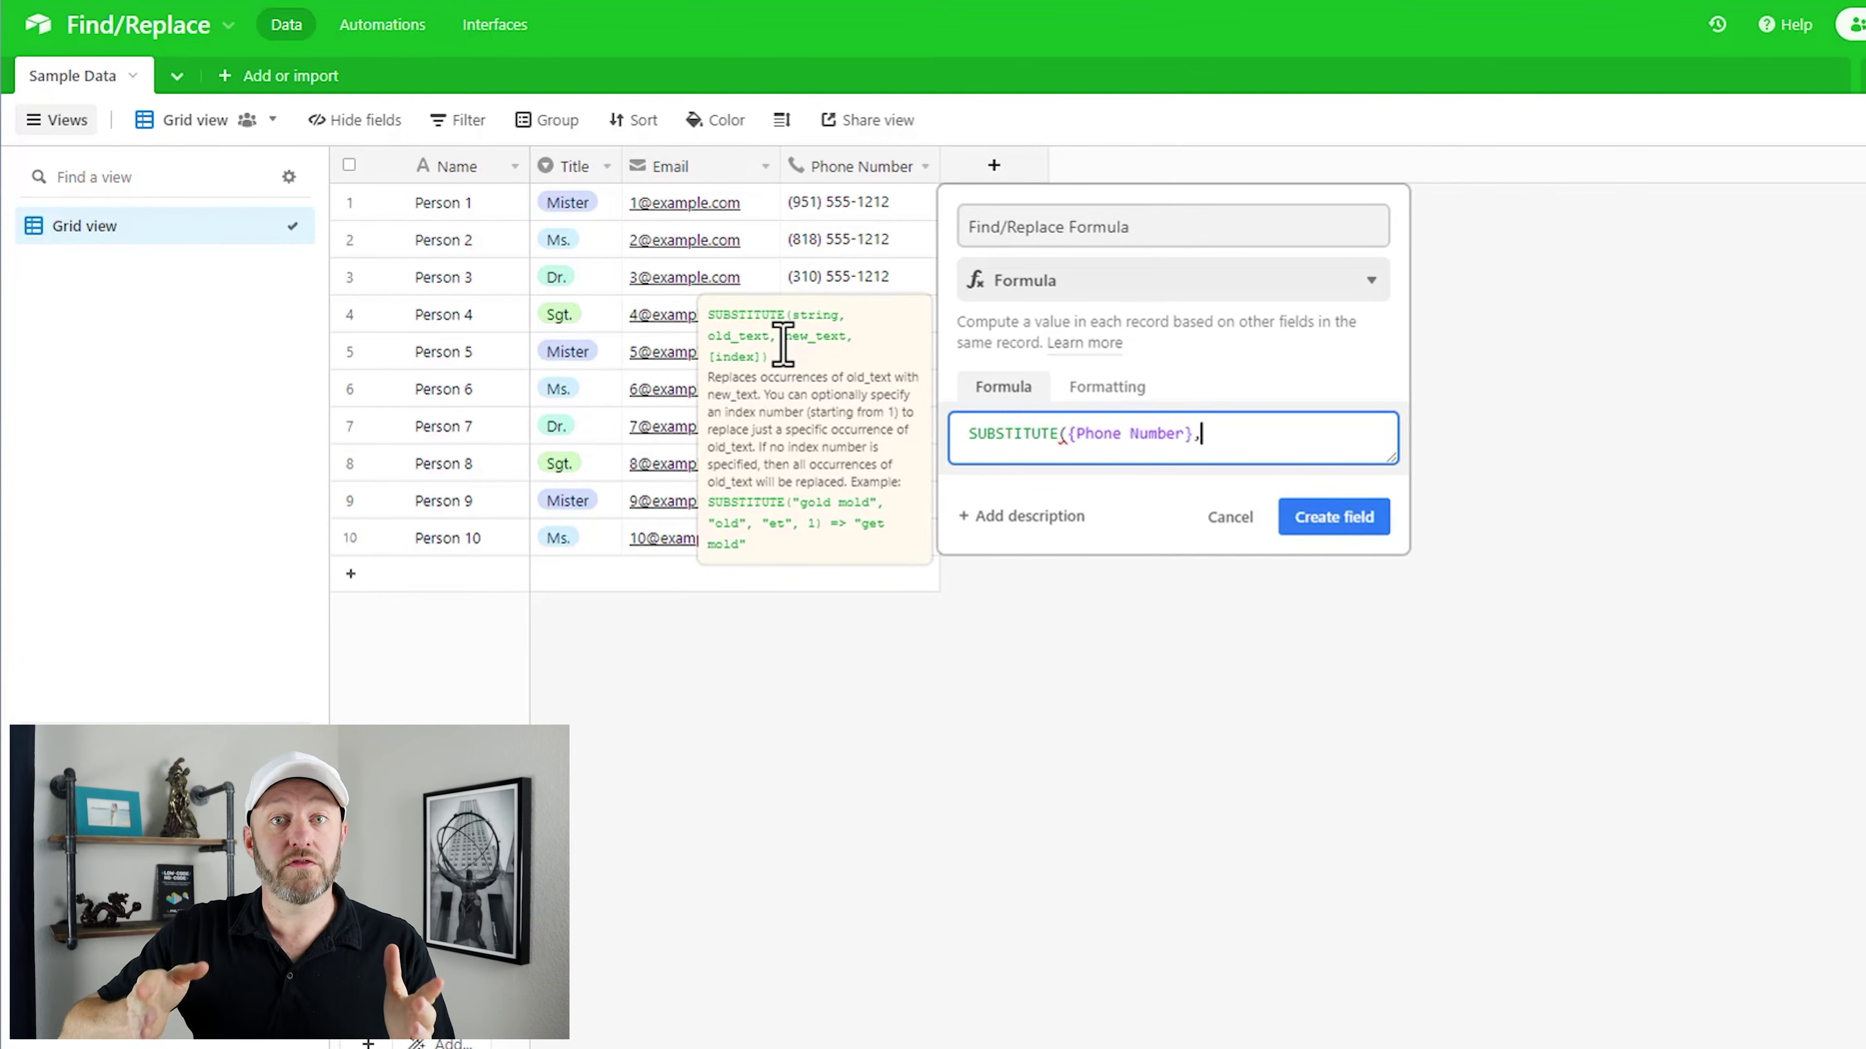
{"action": "type", "text": "''"}
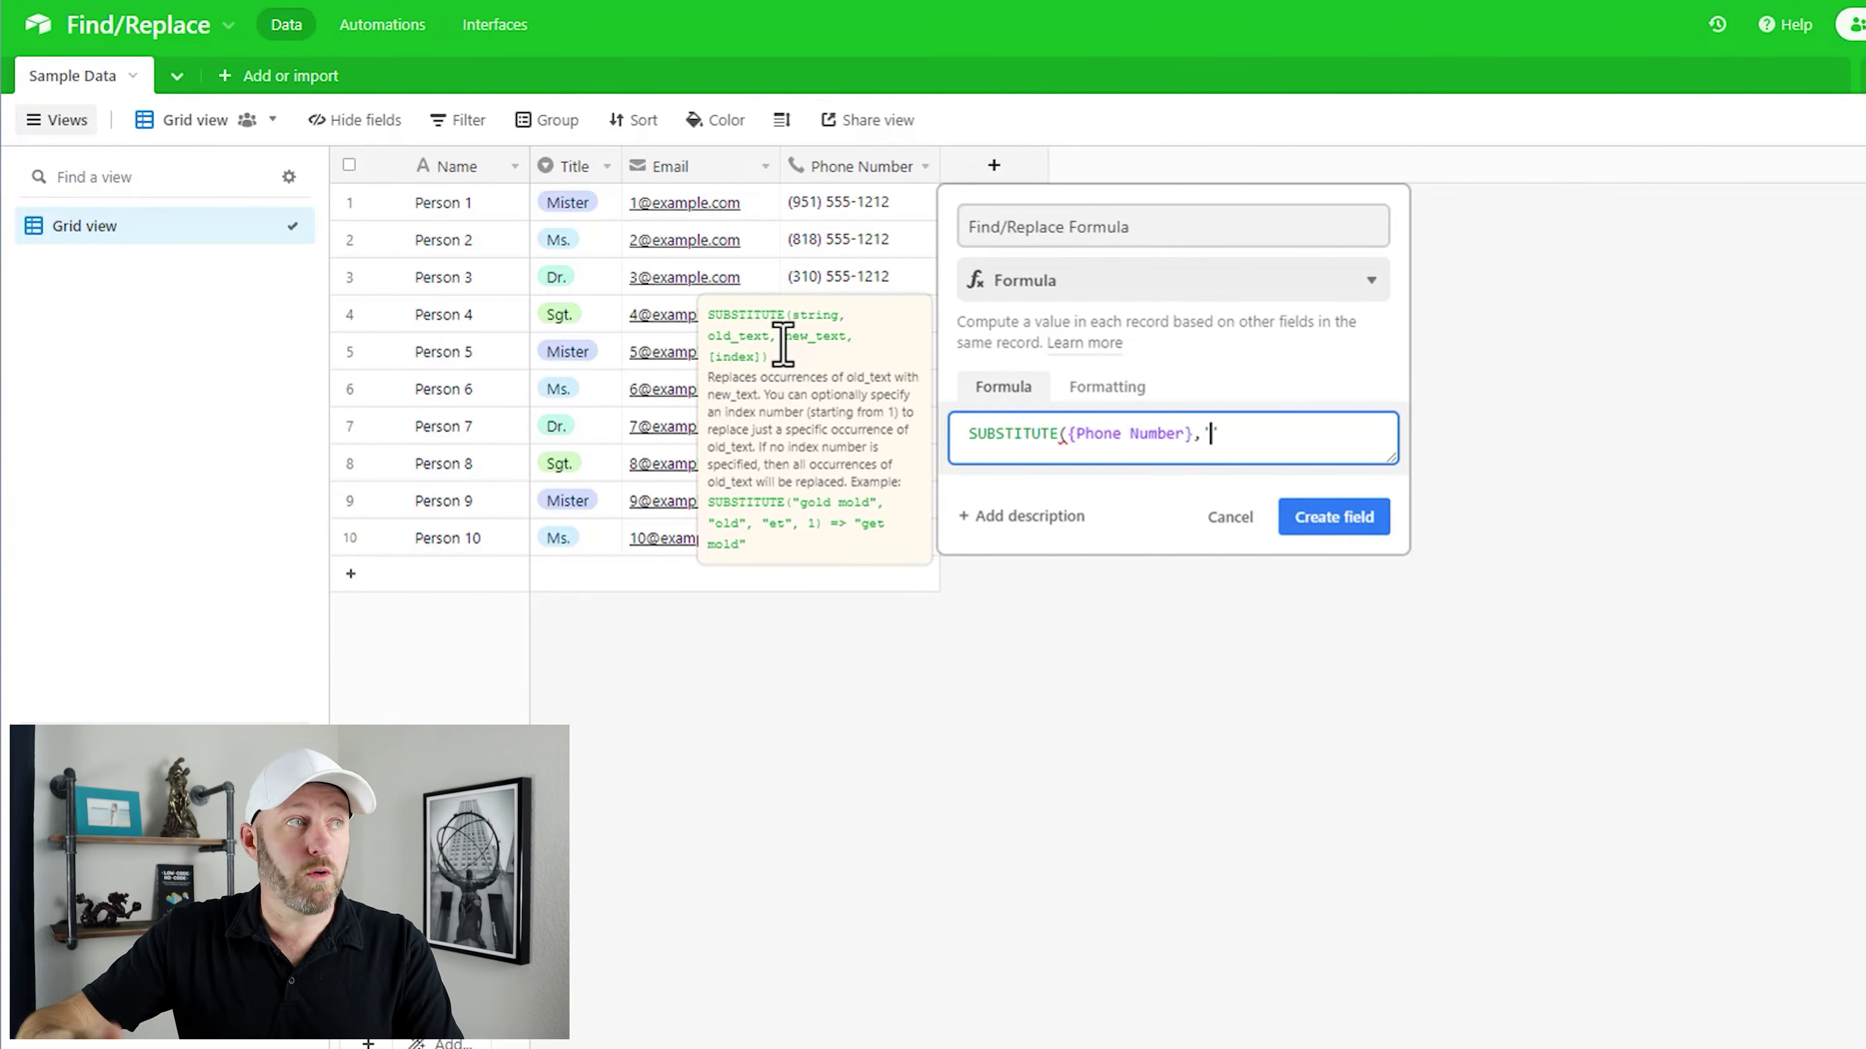
{"action": "type", "text": "555"}
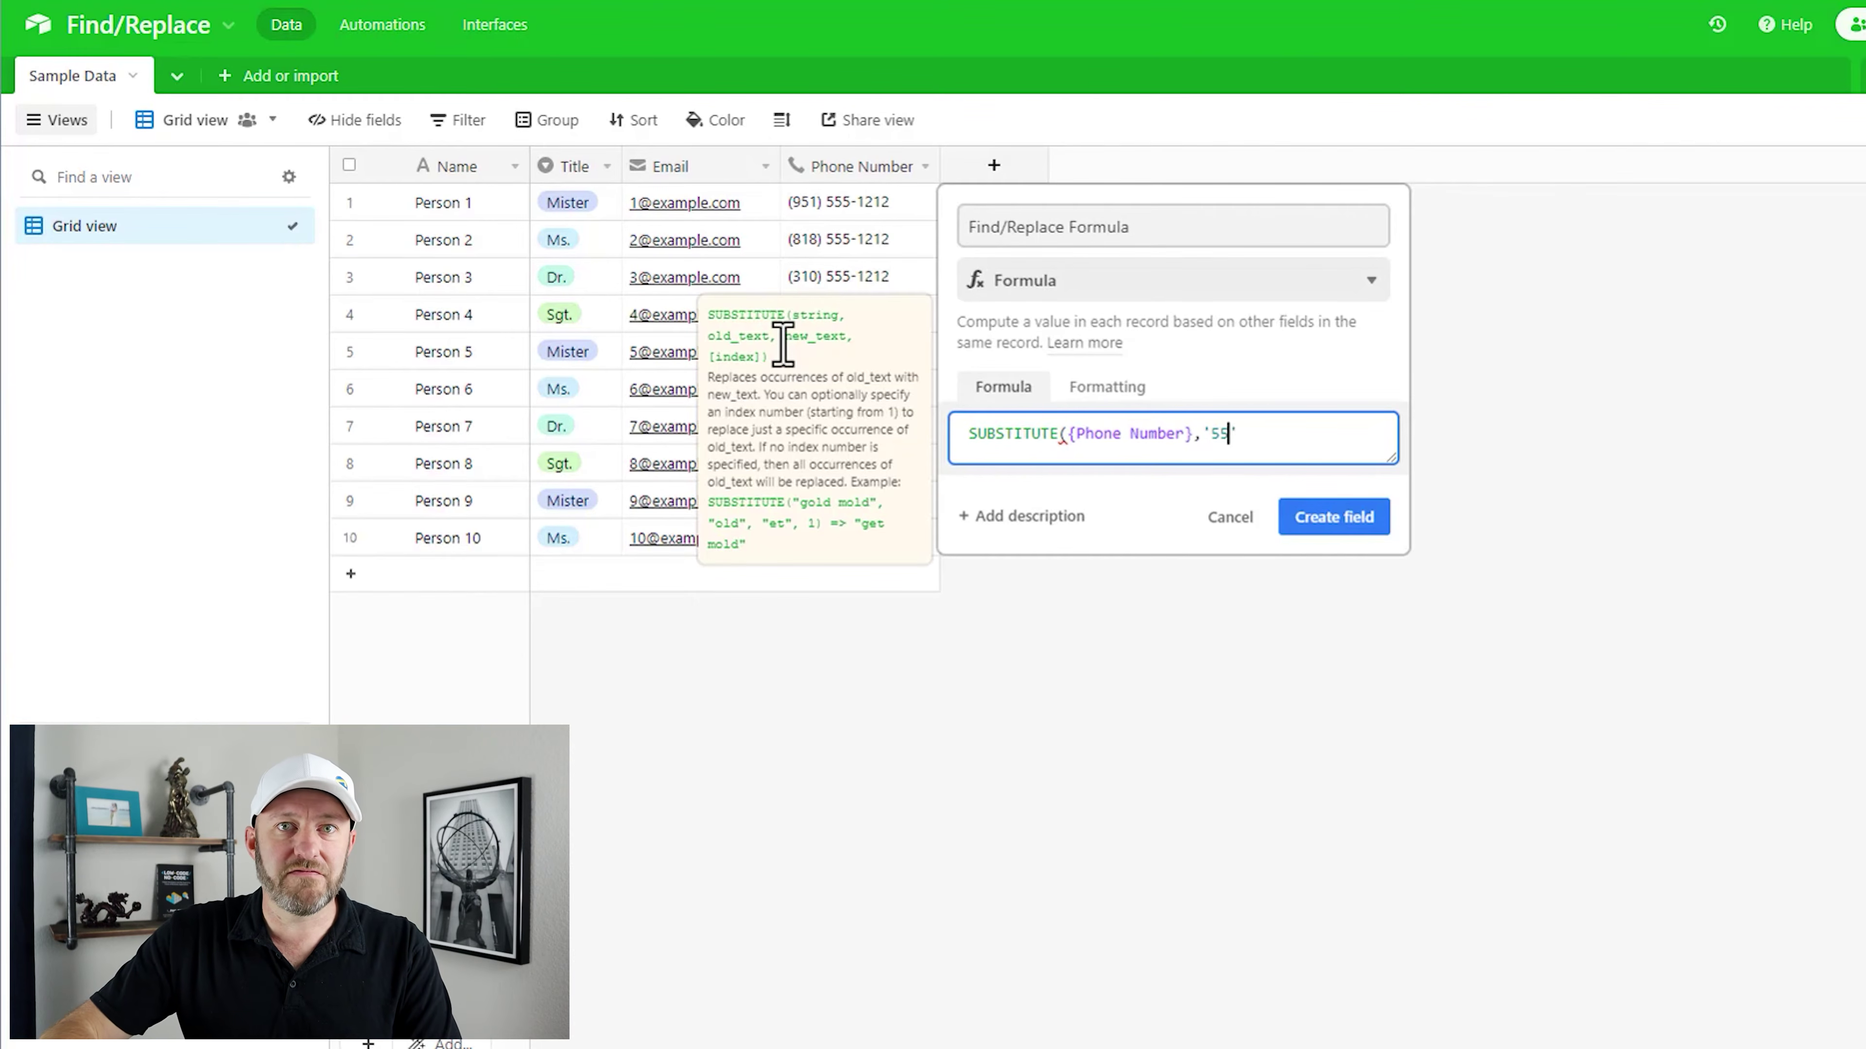
{"action": "key", "text": "Right"}
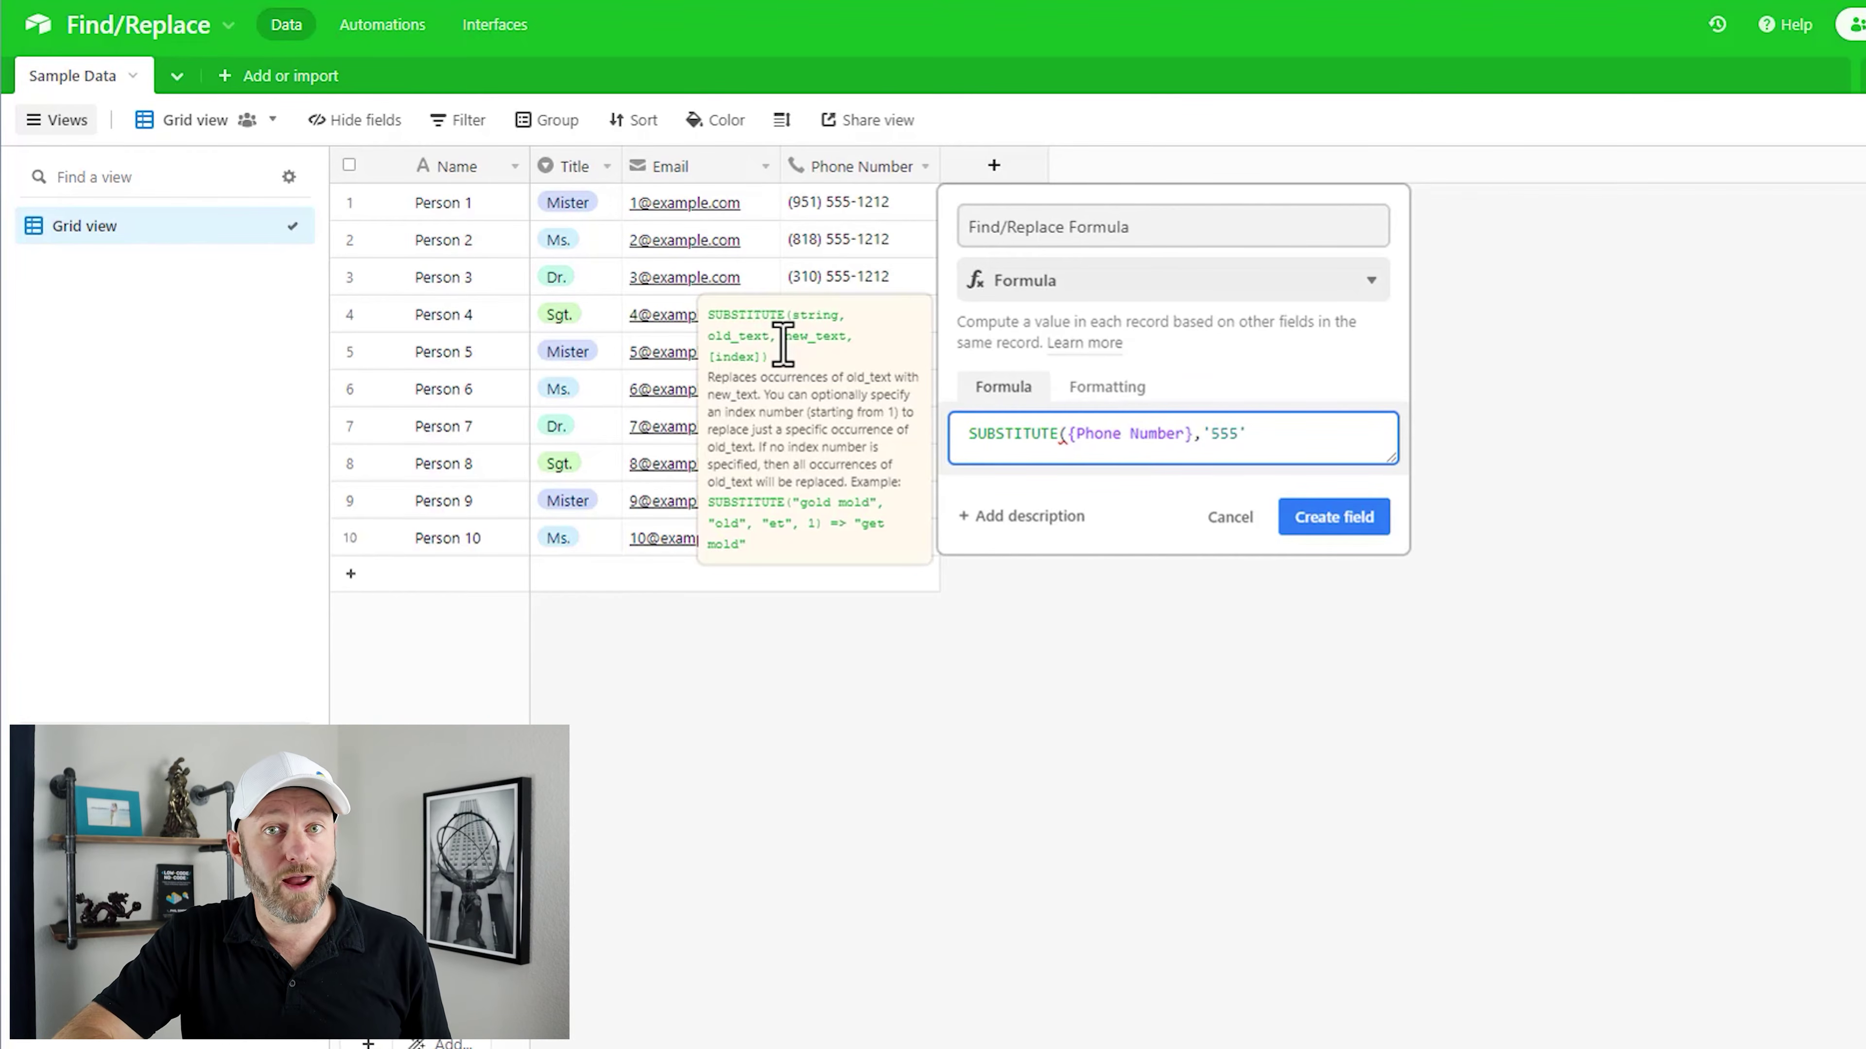
{"action": "type", "text": ","}
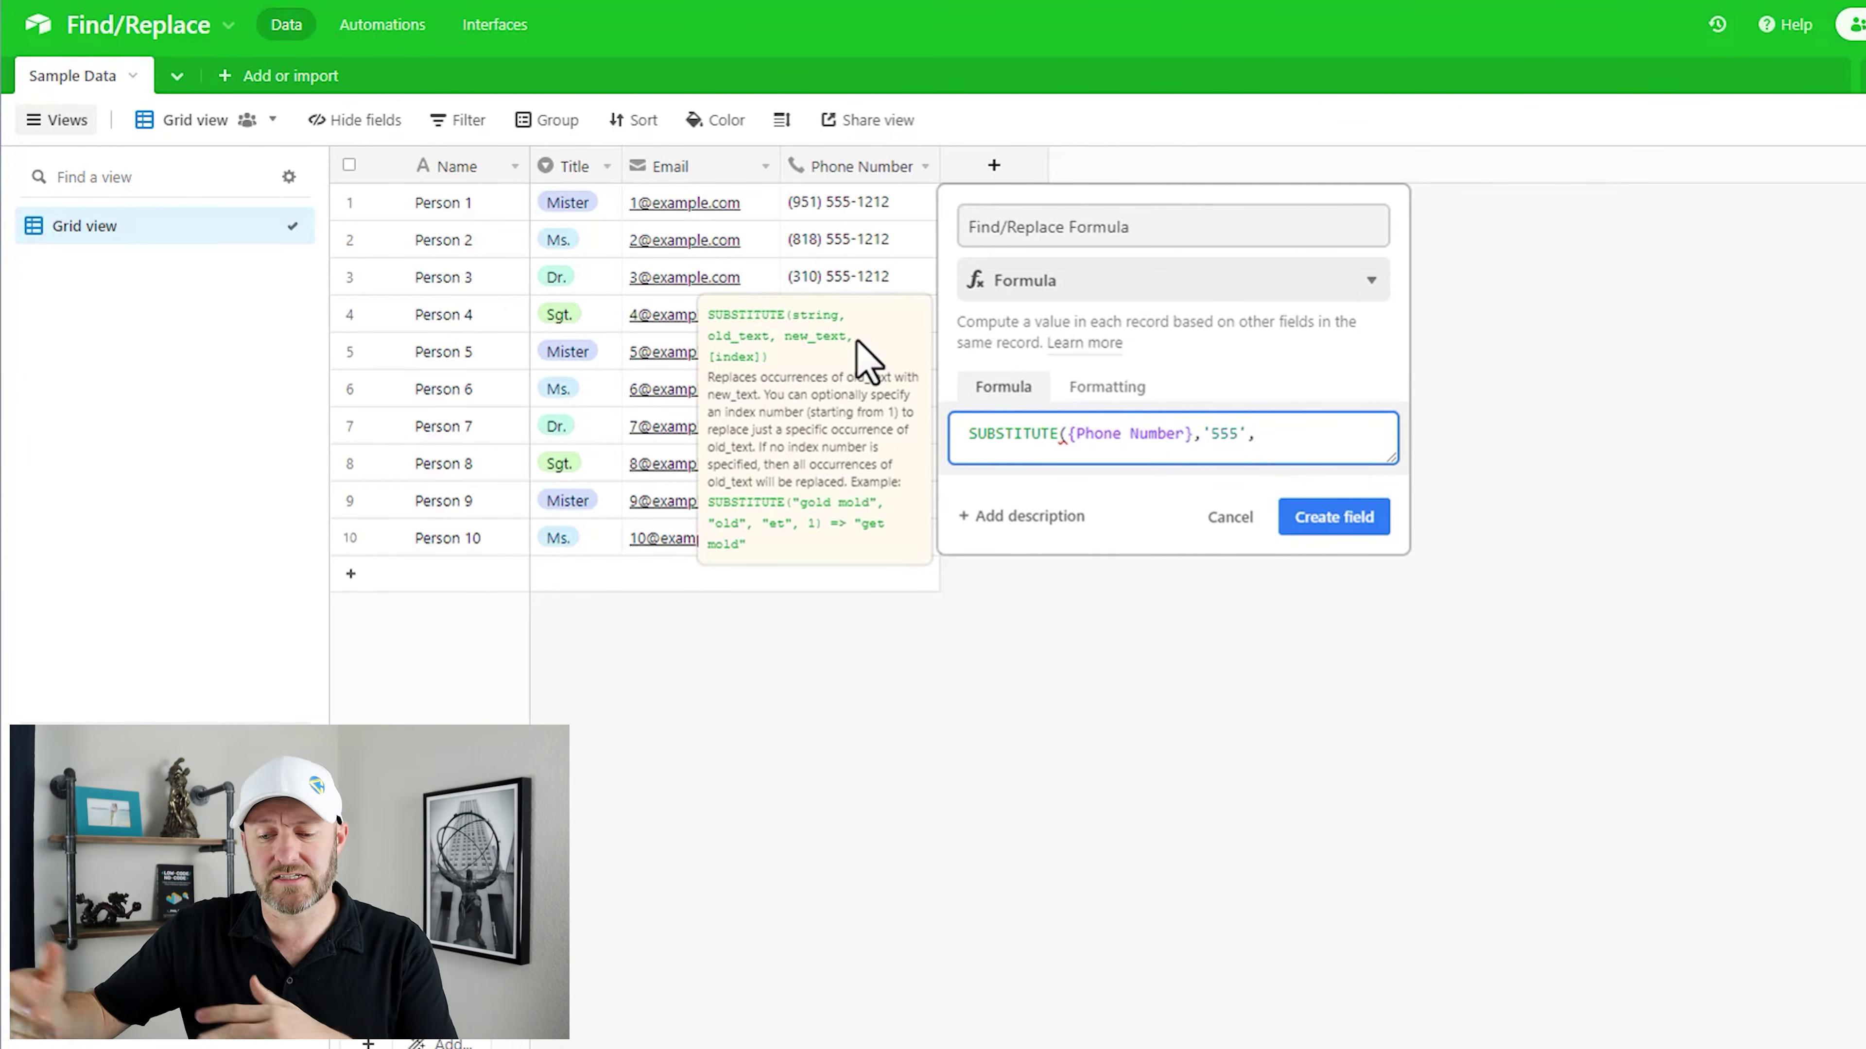
{"action": "type", "text": "''"}
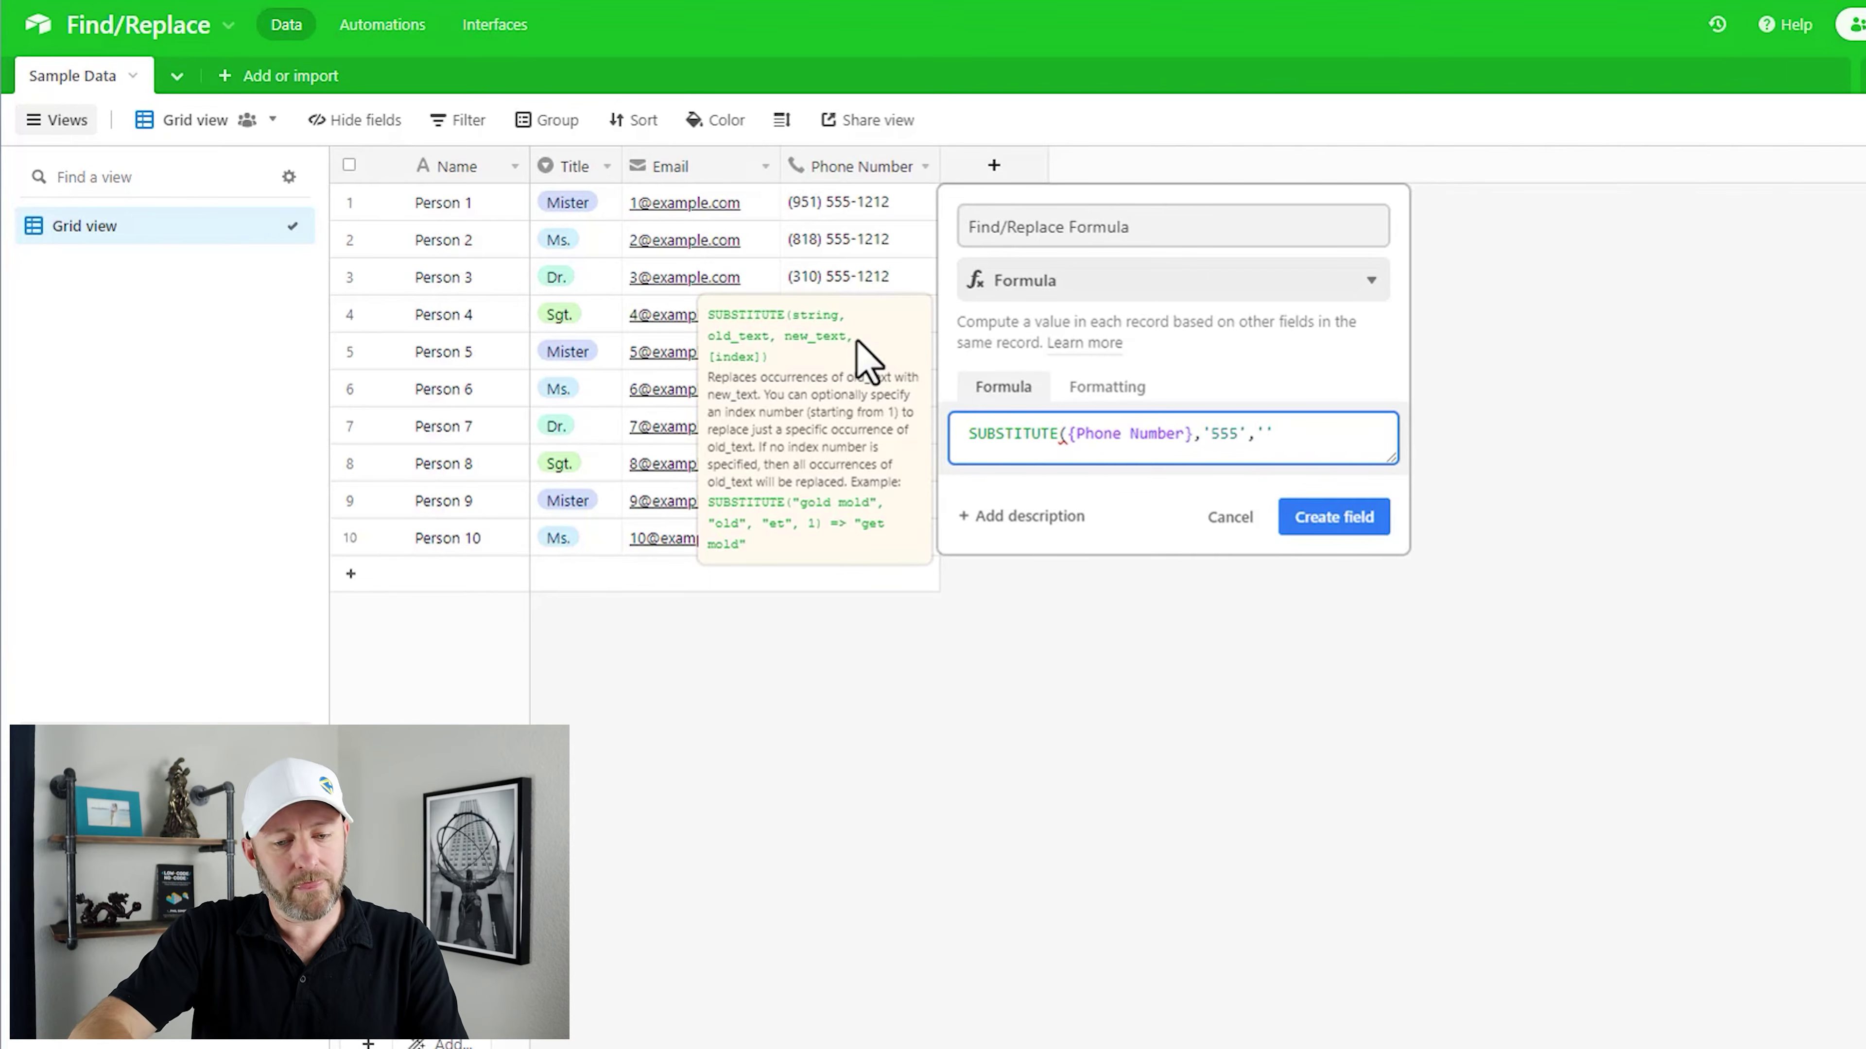
{"action": "type", "text": "556"}
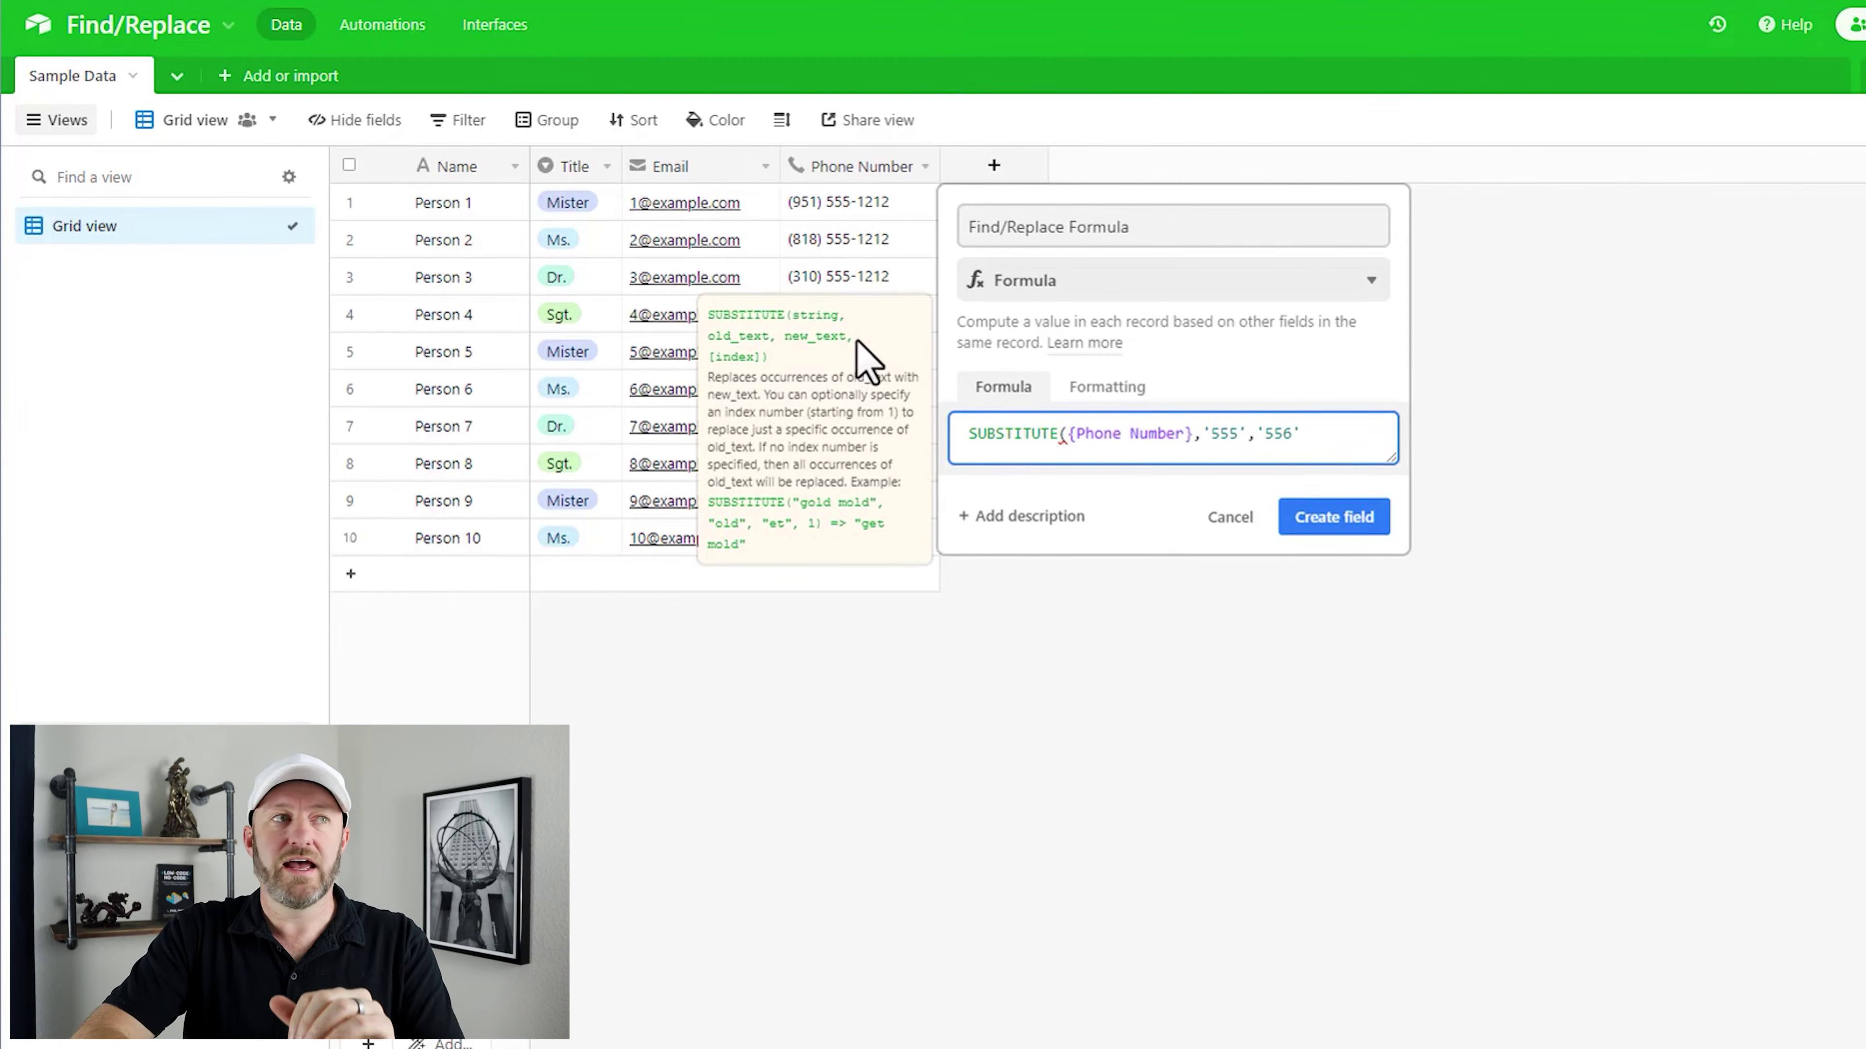
{"action": "key", "text": "Right"}
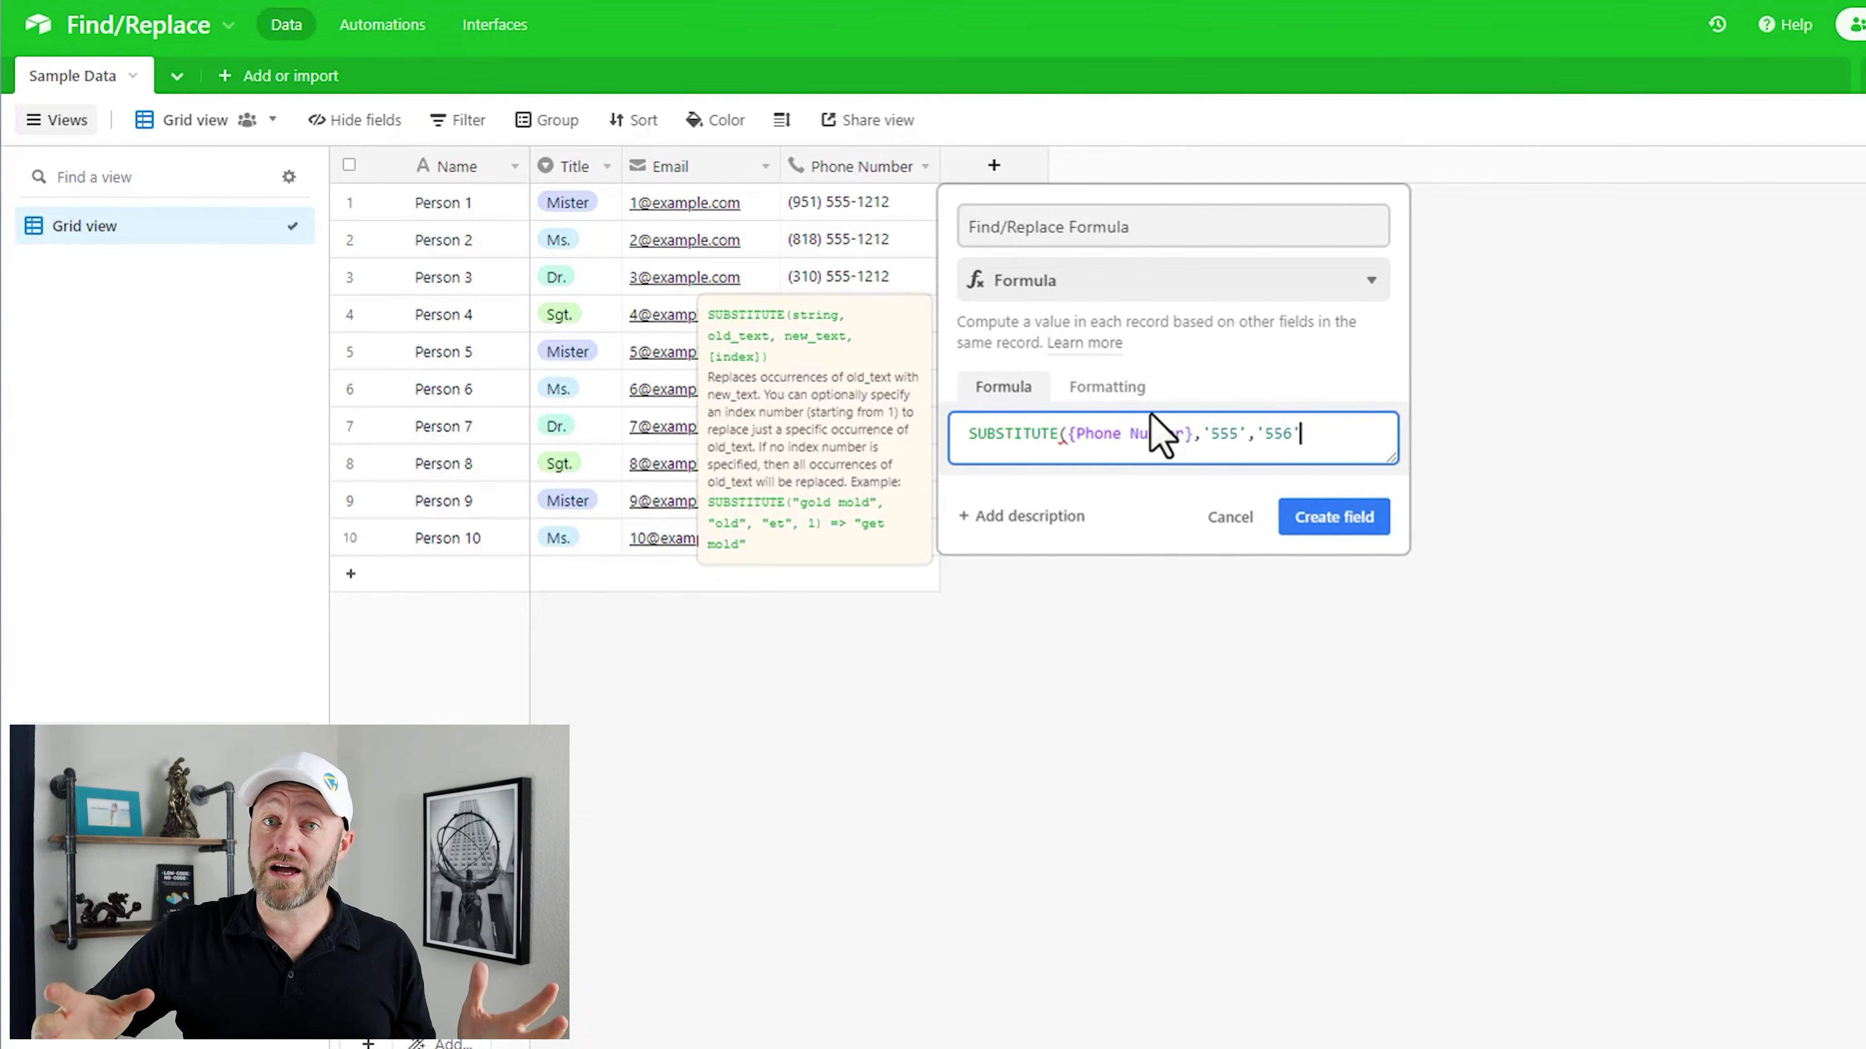
{"action": "type", "text": ")"}
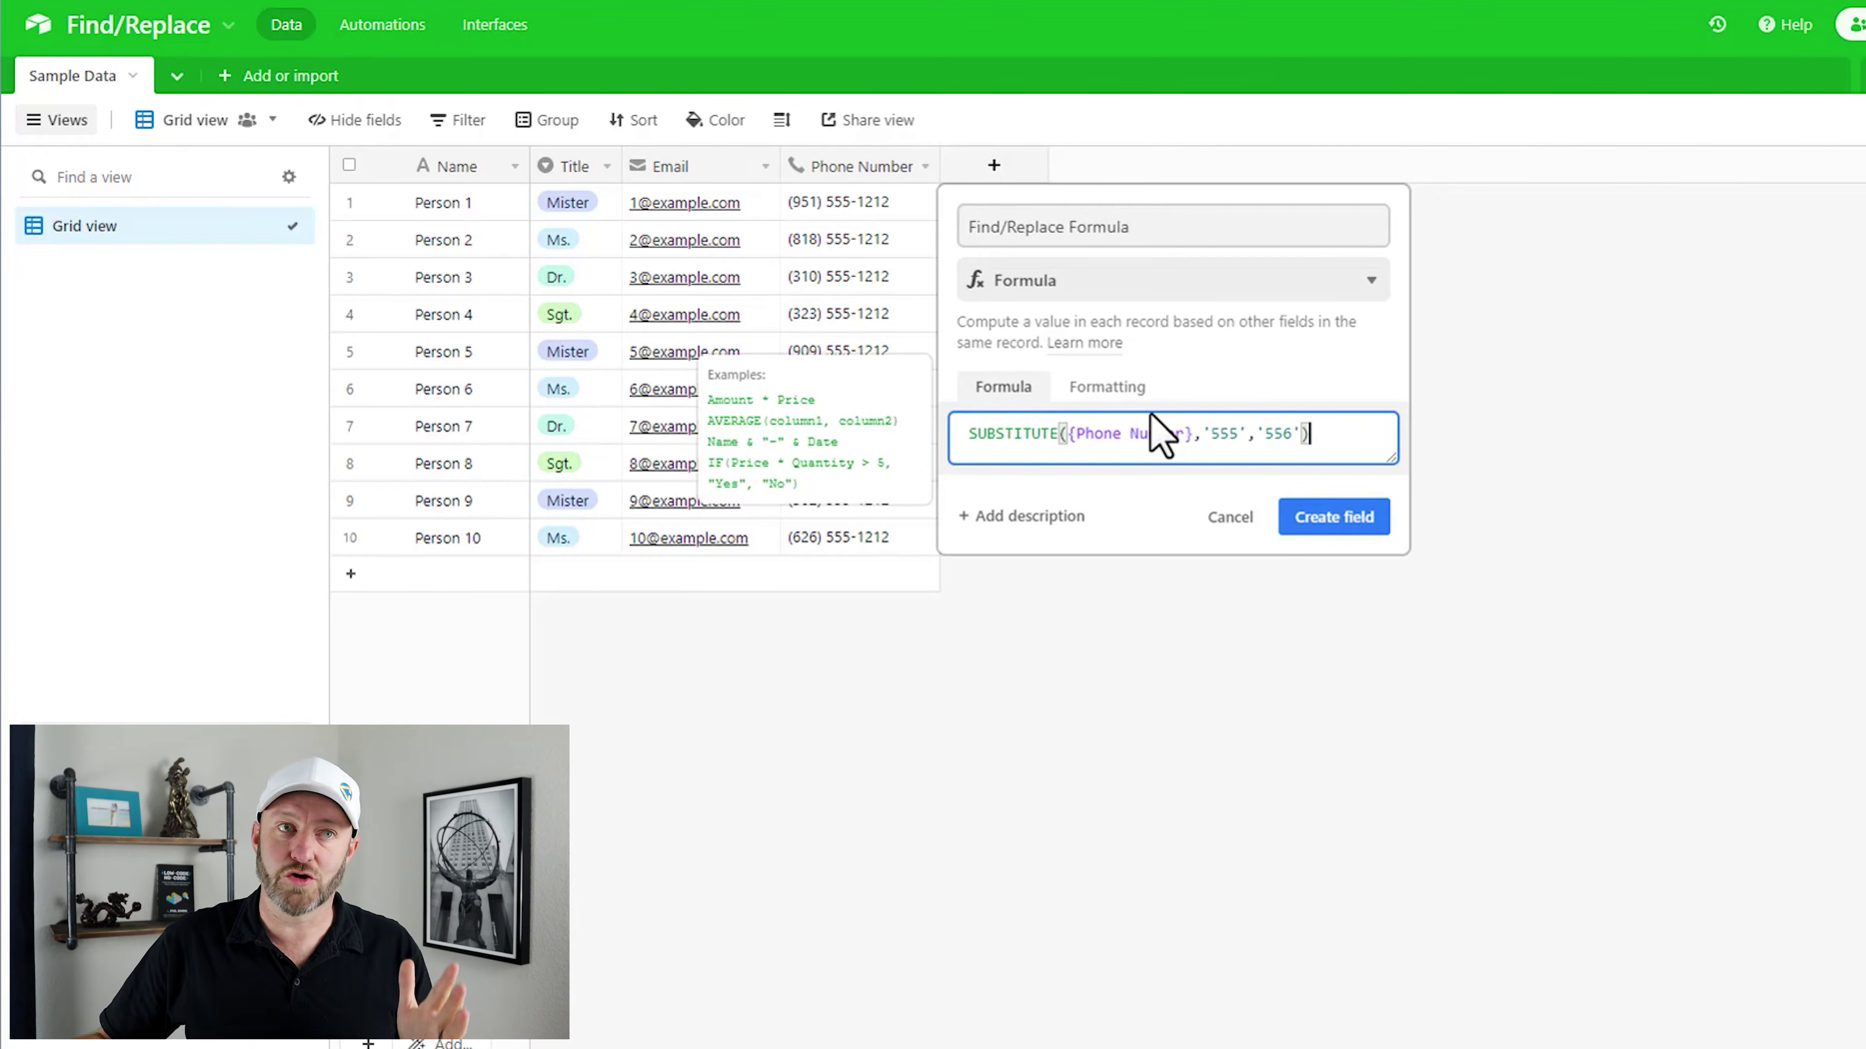
{"action": "left_click", "coordinate": [1350, 521]}
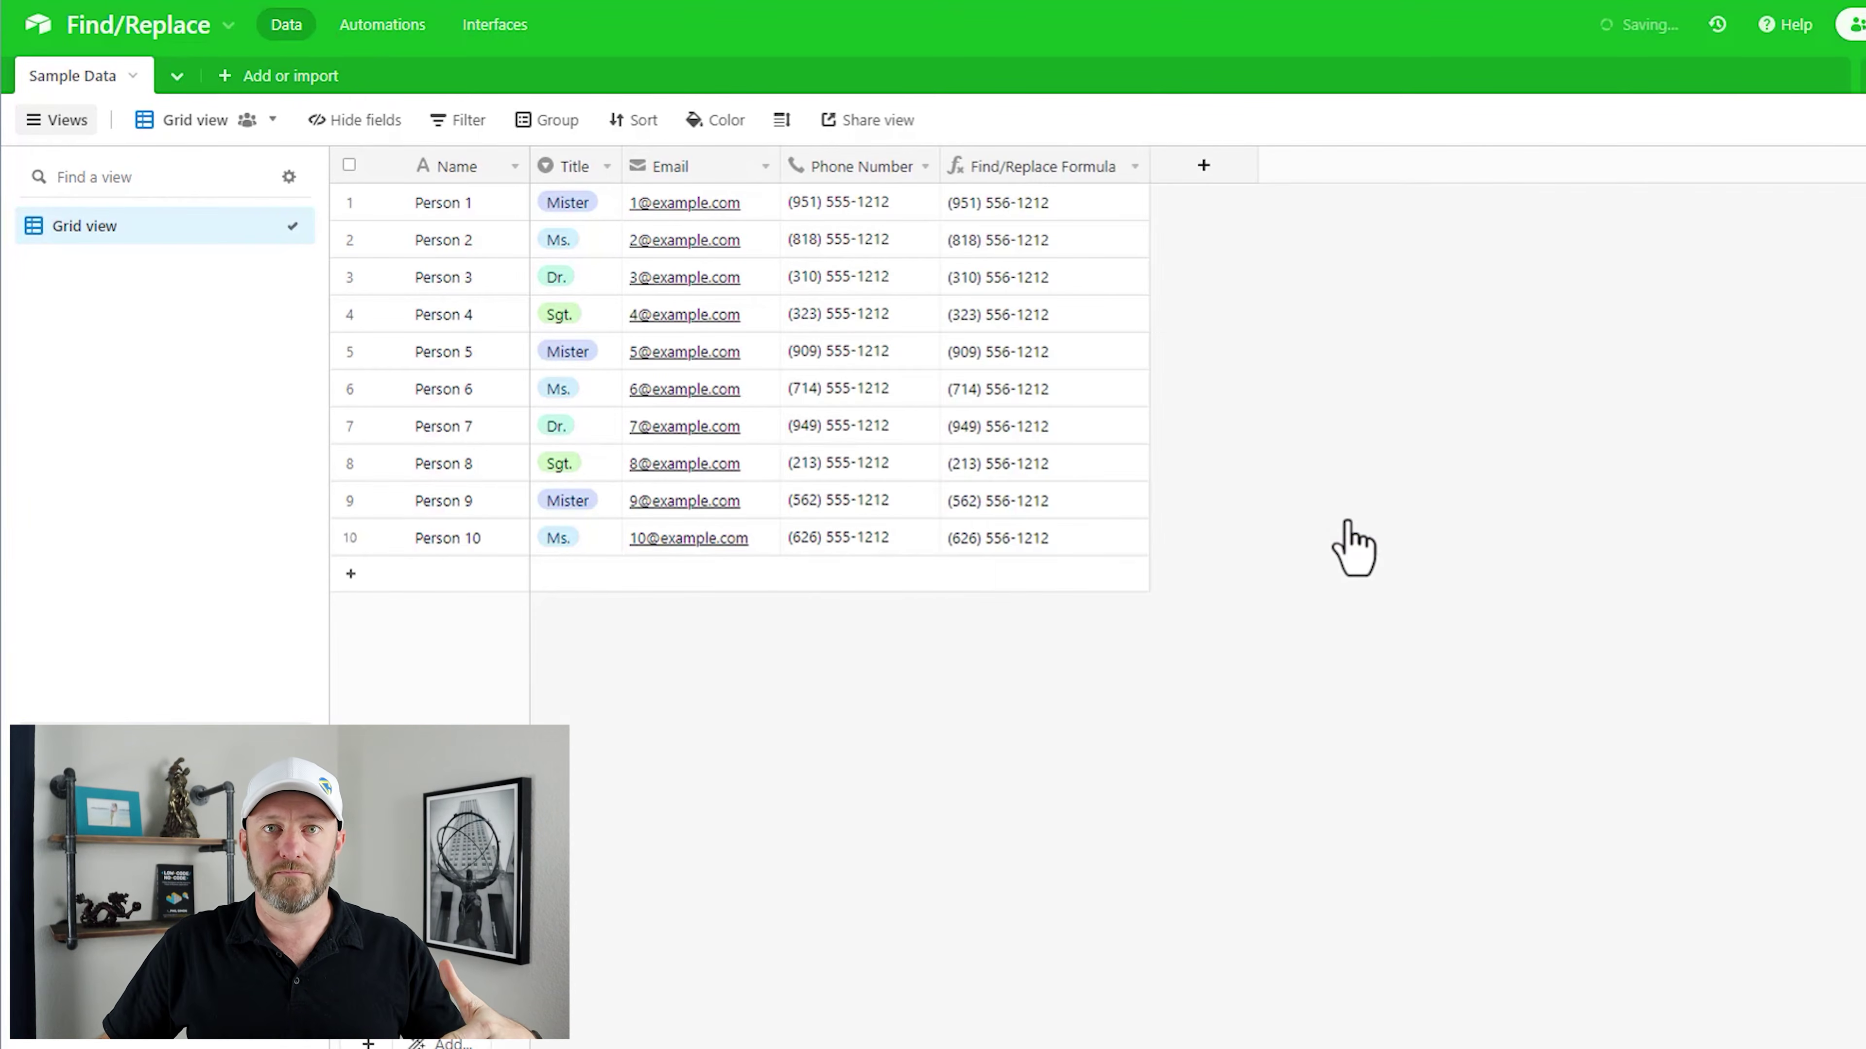
- Copy all ten Find/Replace Formula values and paste them over the Phone Number cells, accepting the overwrite
{"action": "left_click_drag", "start_coordinate": [1149, 166], "coordinate": [1146, 166]}
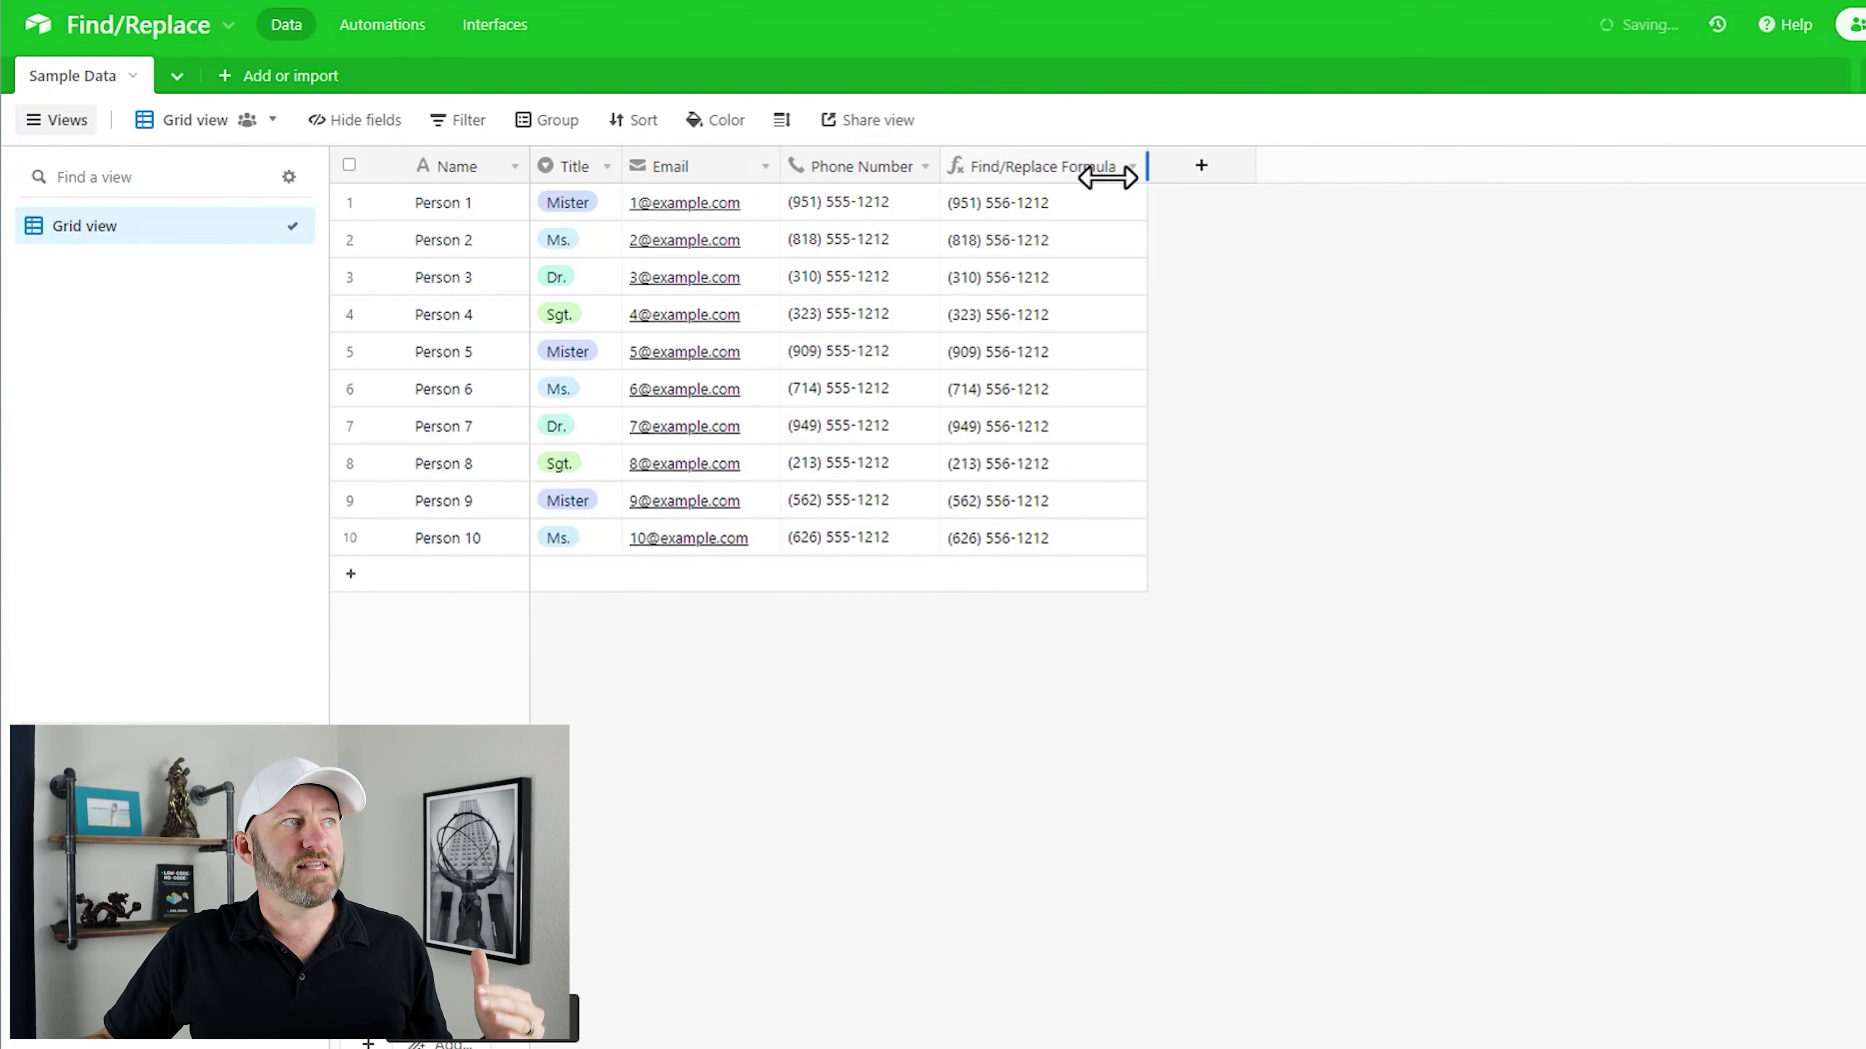
{"action": "left_click_drag", "start_coordinate": [904, 213], "coordinate": [890, 529]}
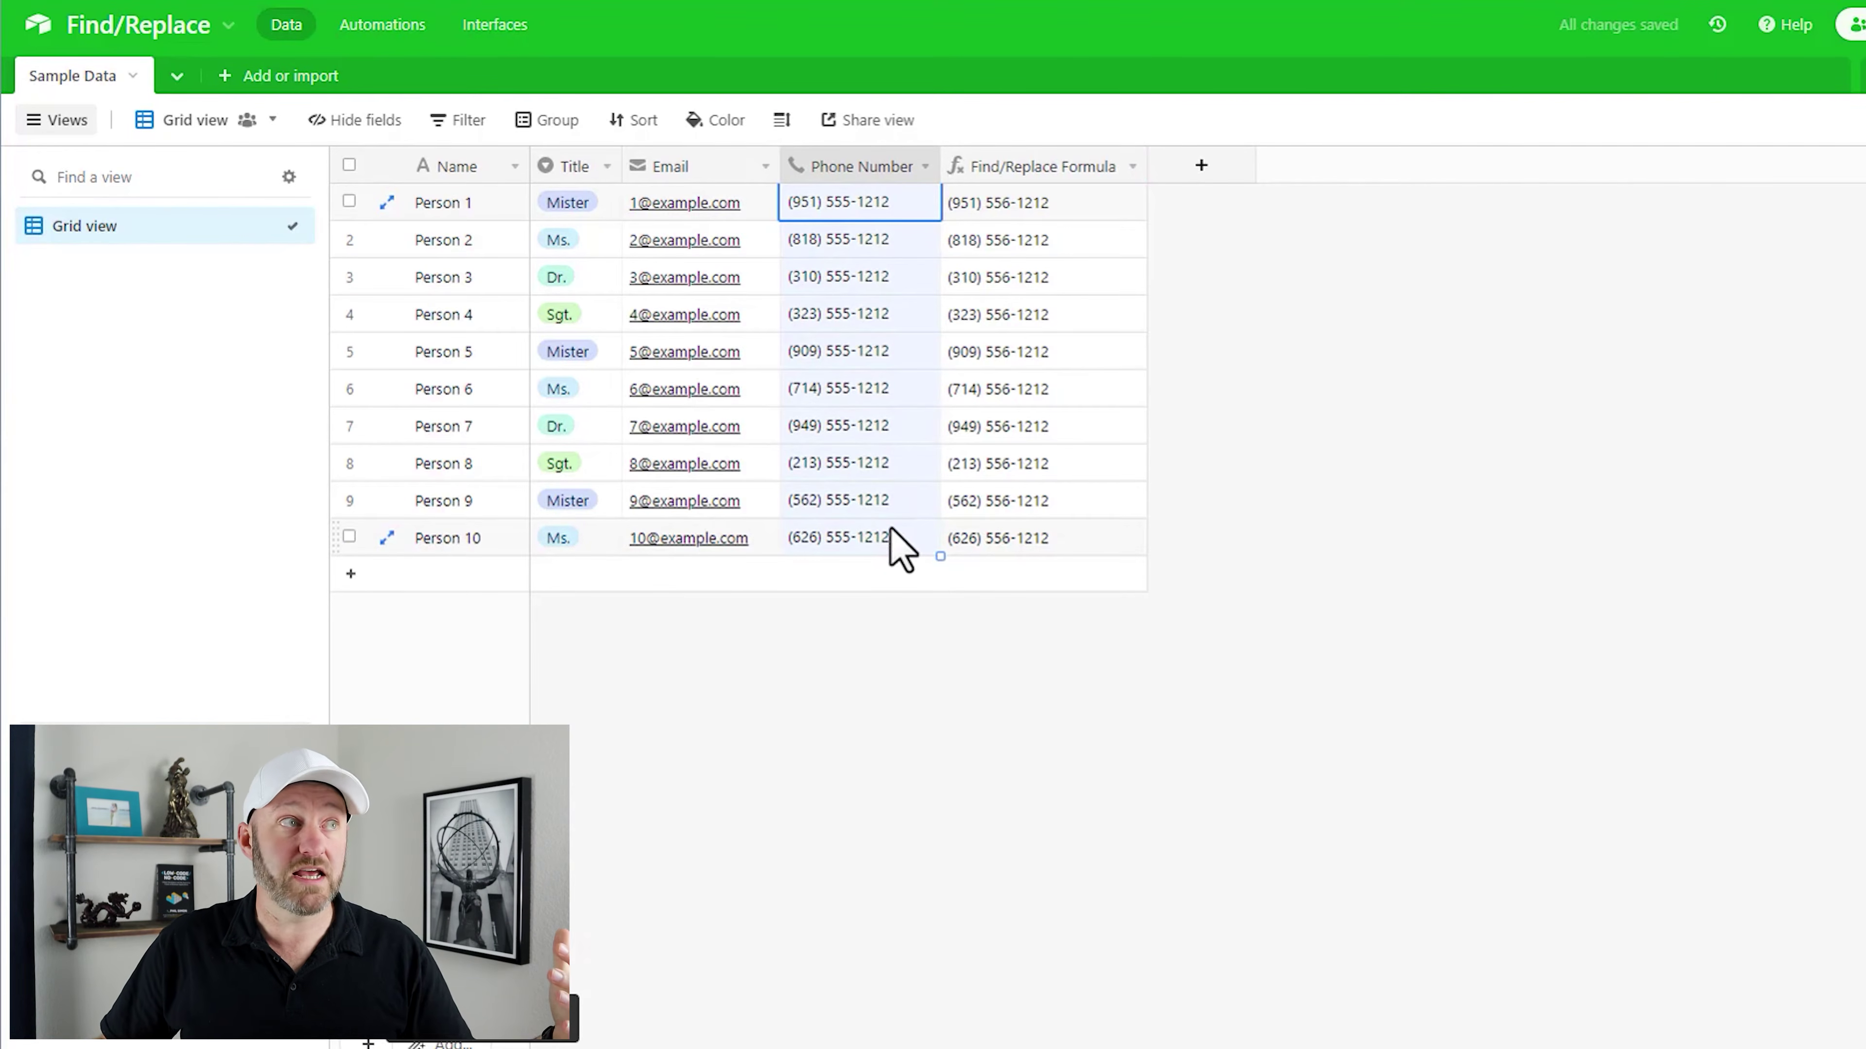
{"action": "left_click_drag", "start_coordinate": [1043, 214], "coordinate": [1035, 545]}
{"action": "key", "text": "ctrl+c"}
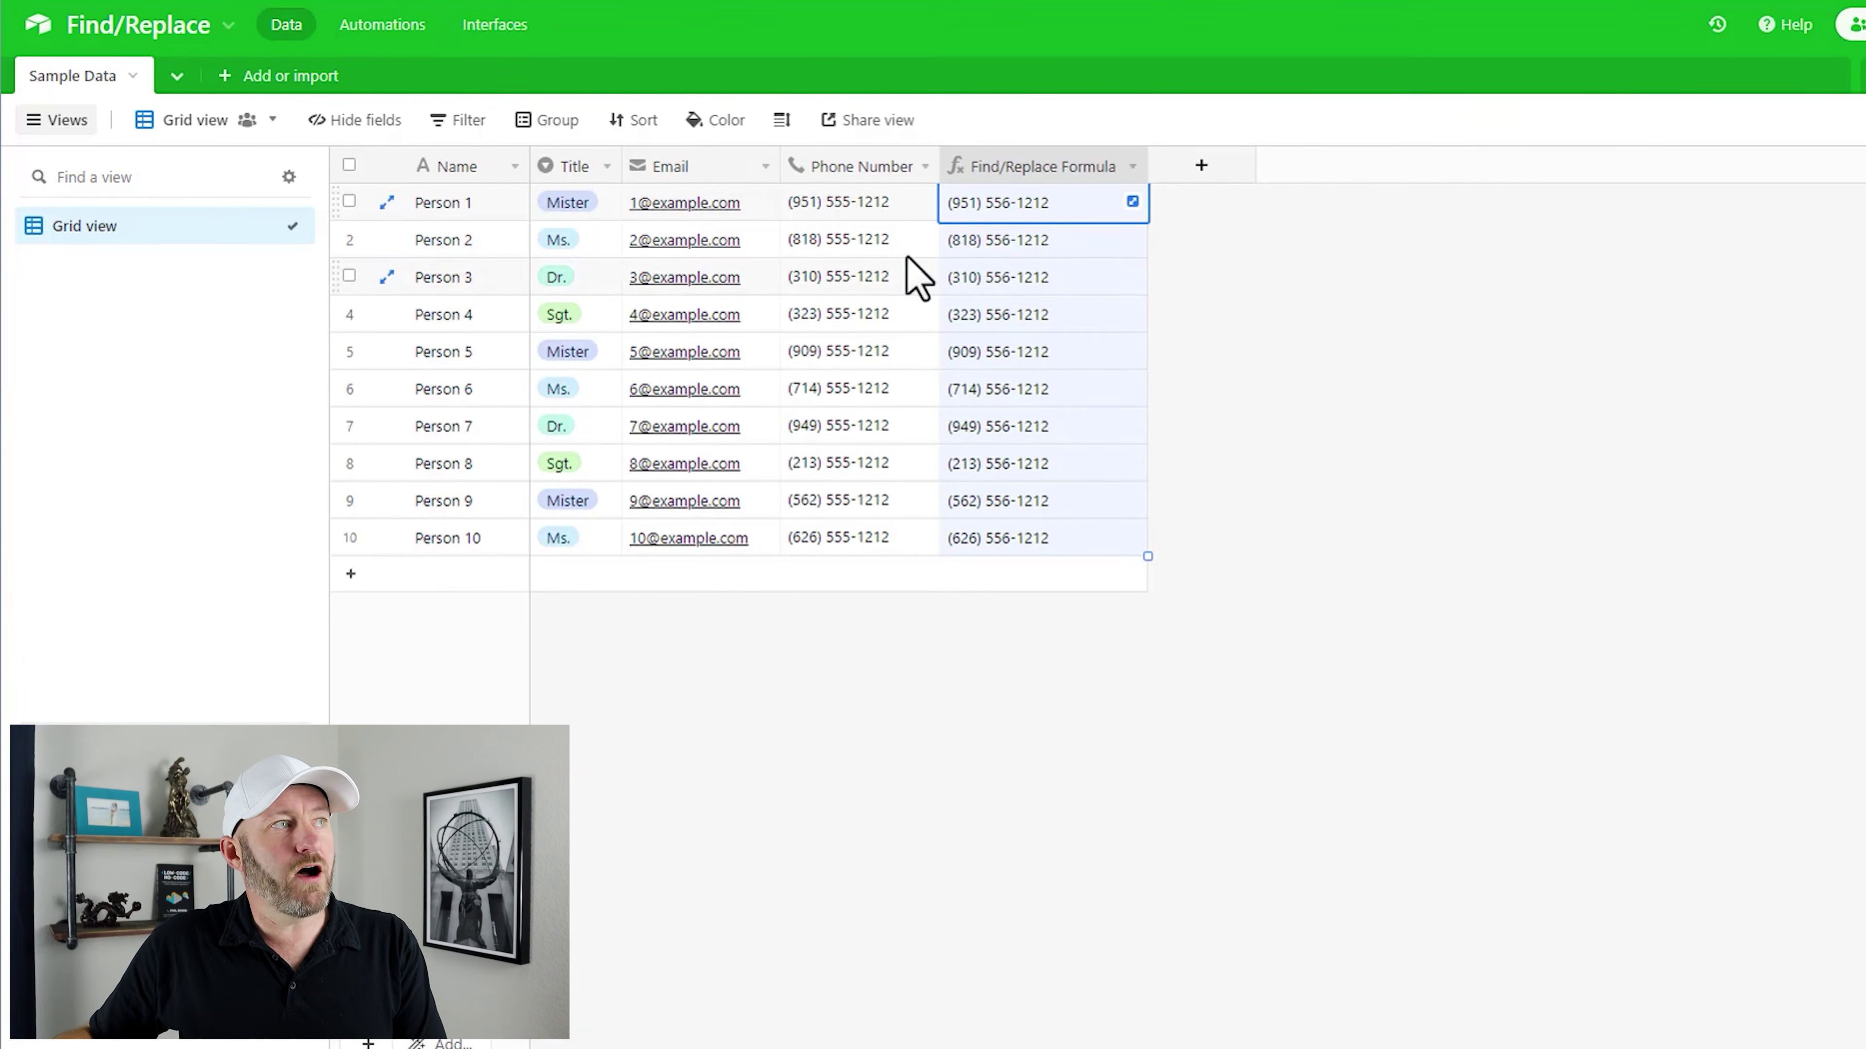
{"action": "left_click", "coordinate": [862, 209]}
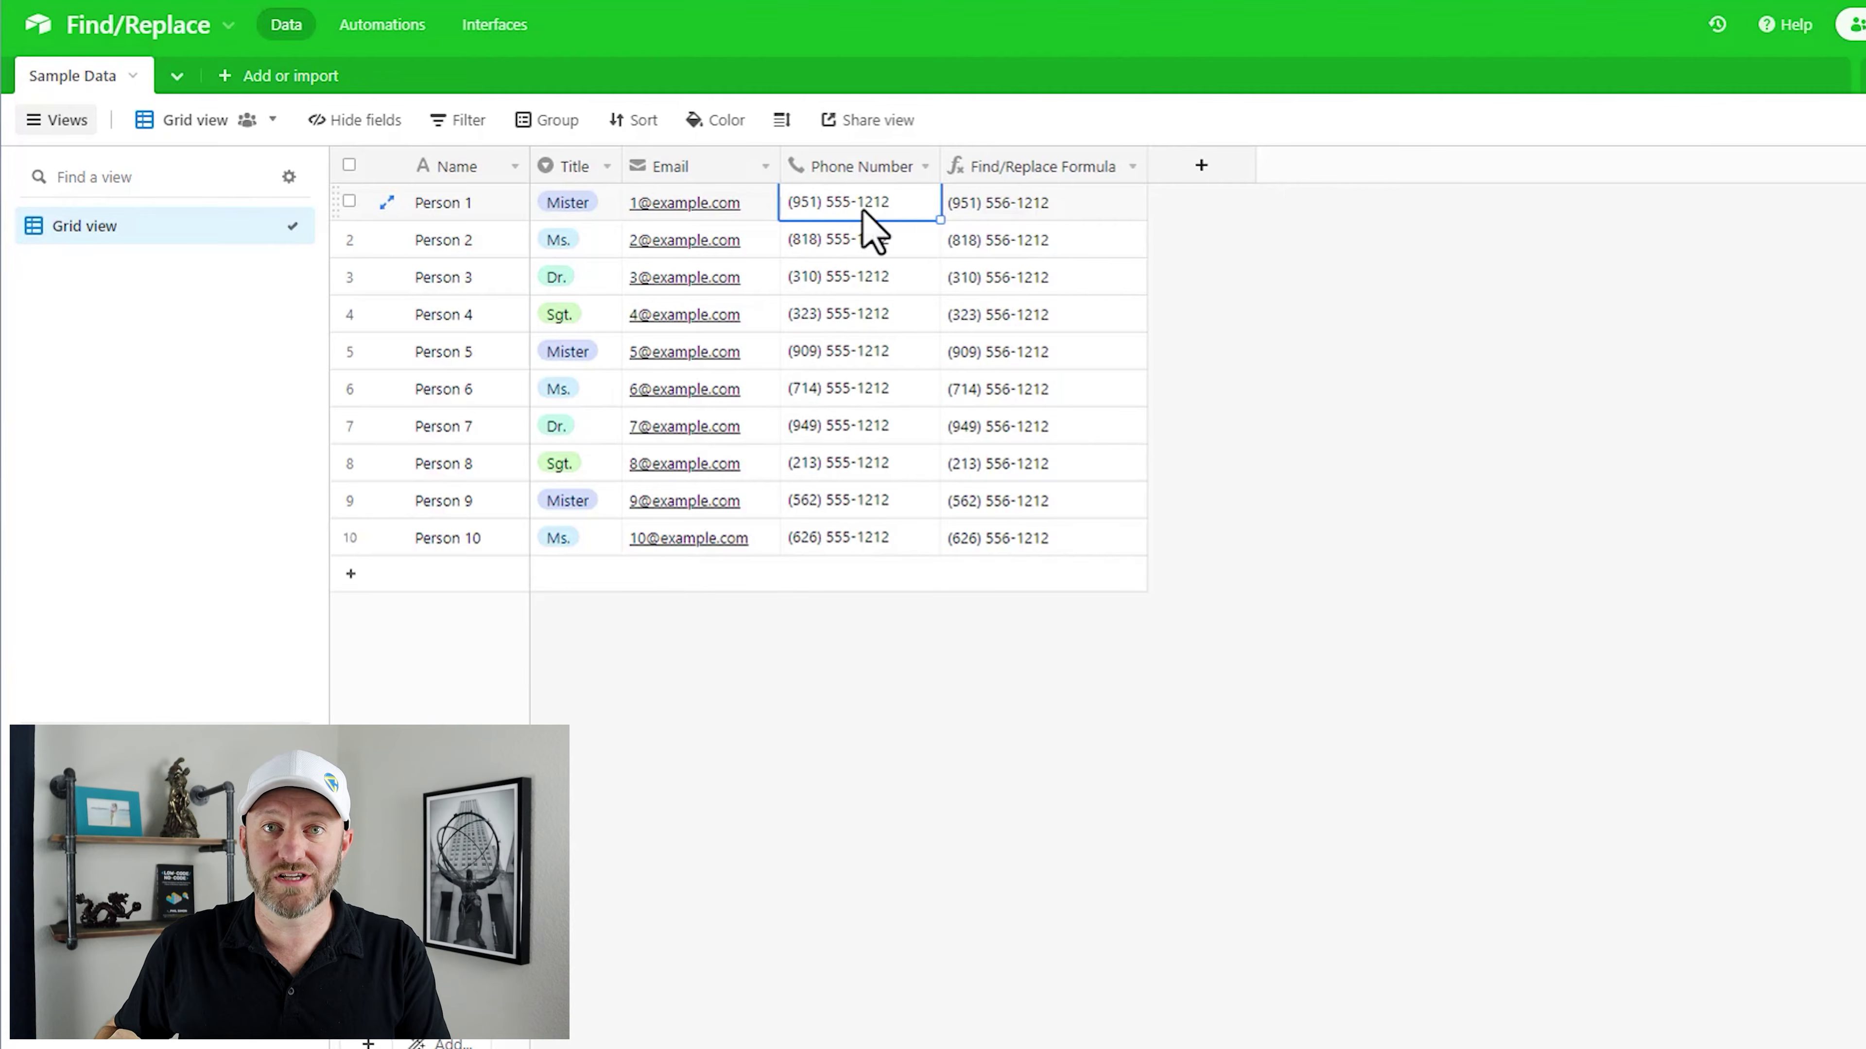
{"action": "key", "text": "ctrl+v"}
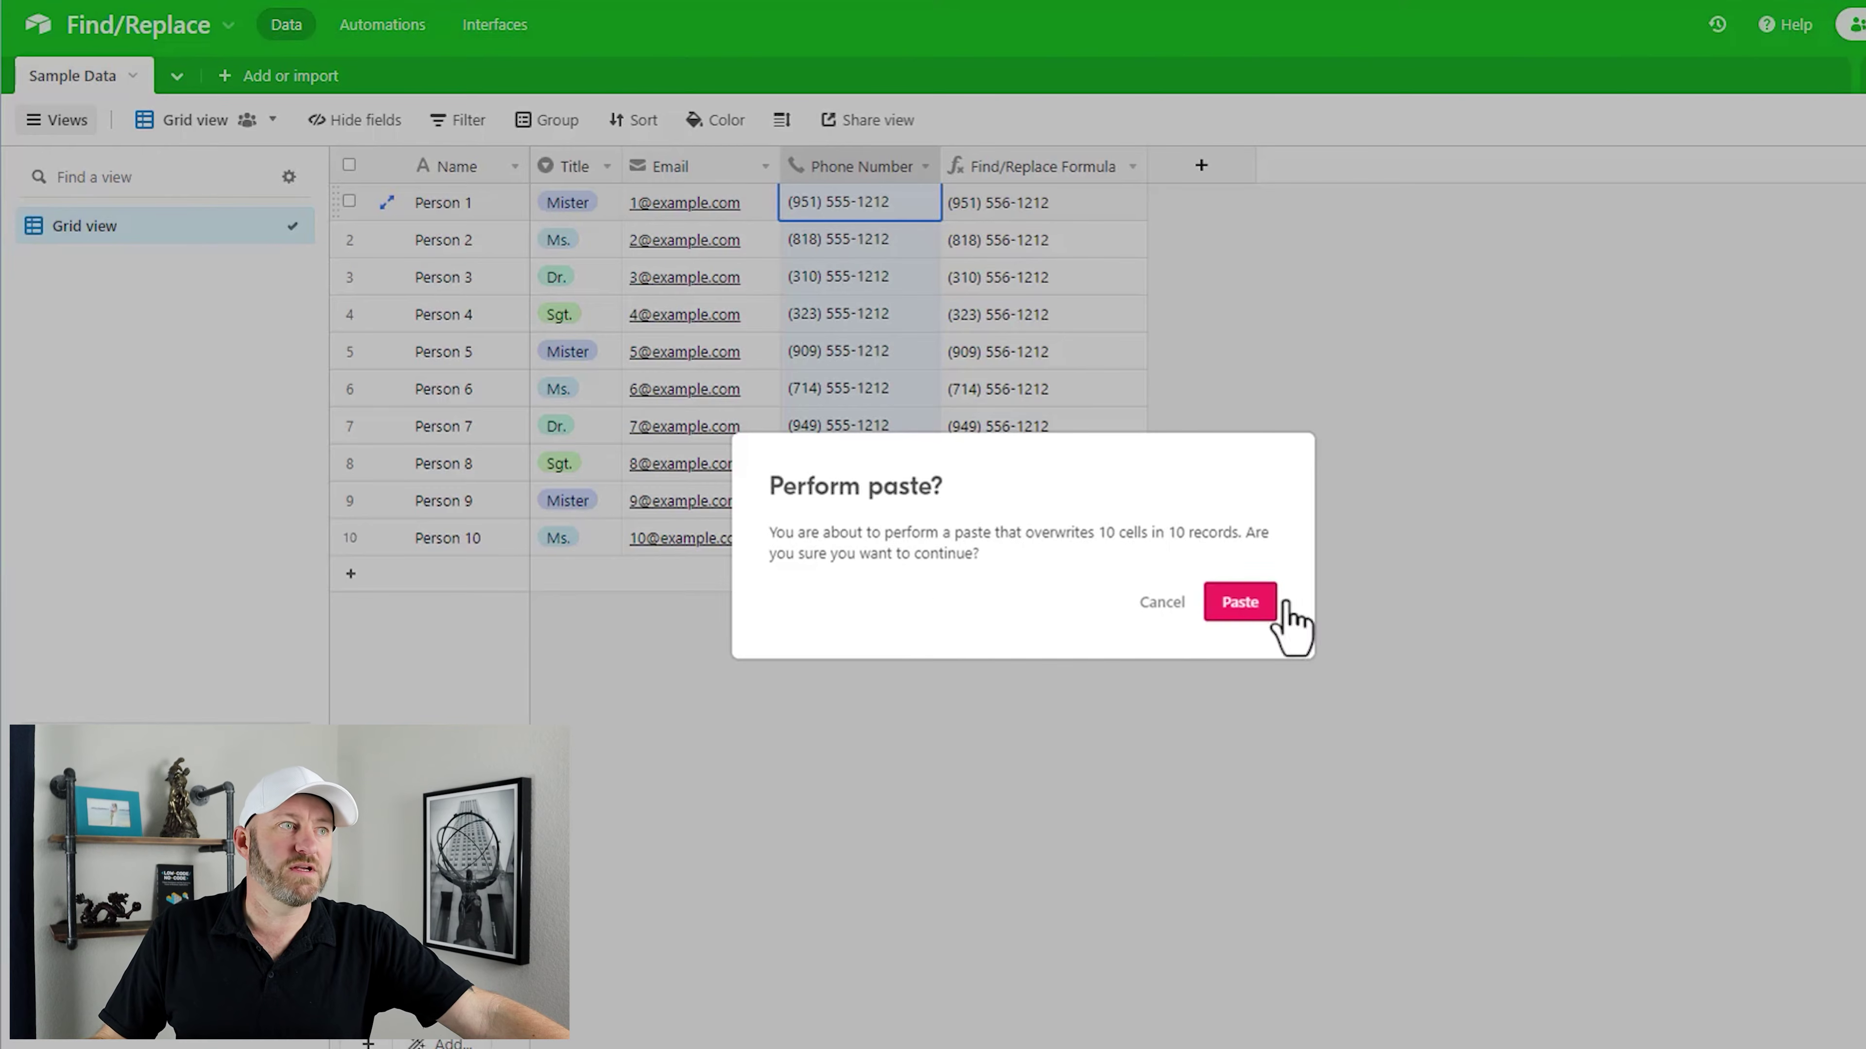
{"action": "left_click", "coordinate": [1247, 606]}
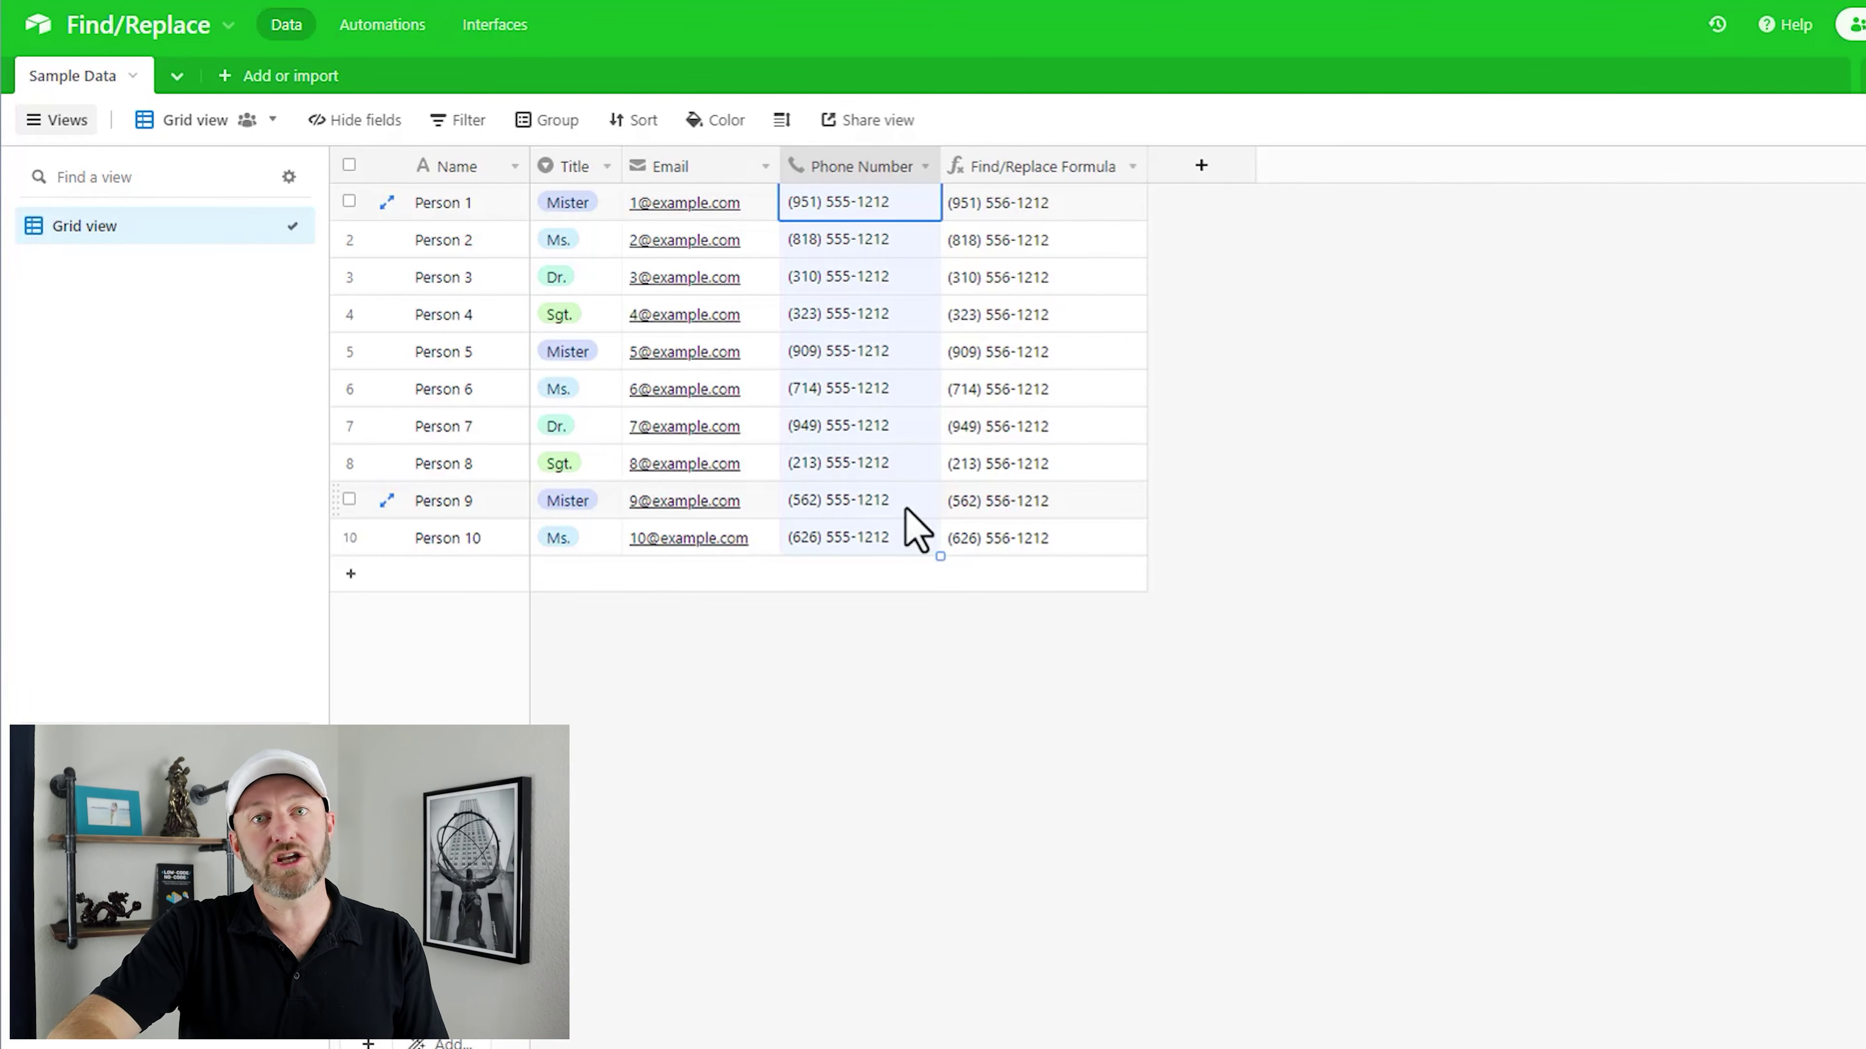
{"action": "key", "text": "ctrl+v"}
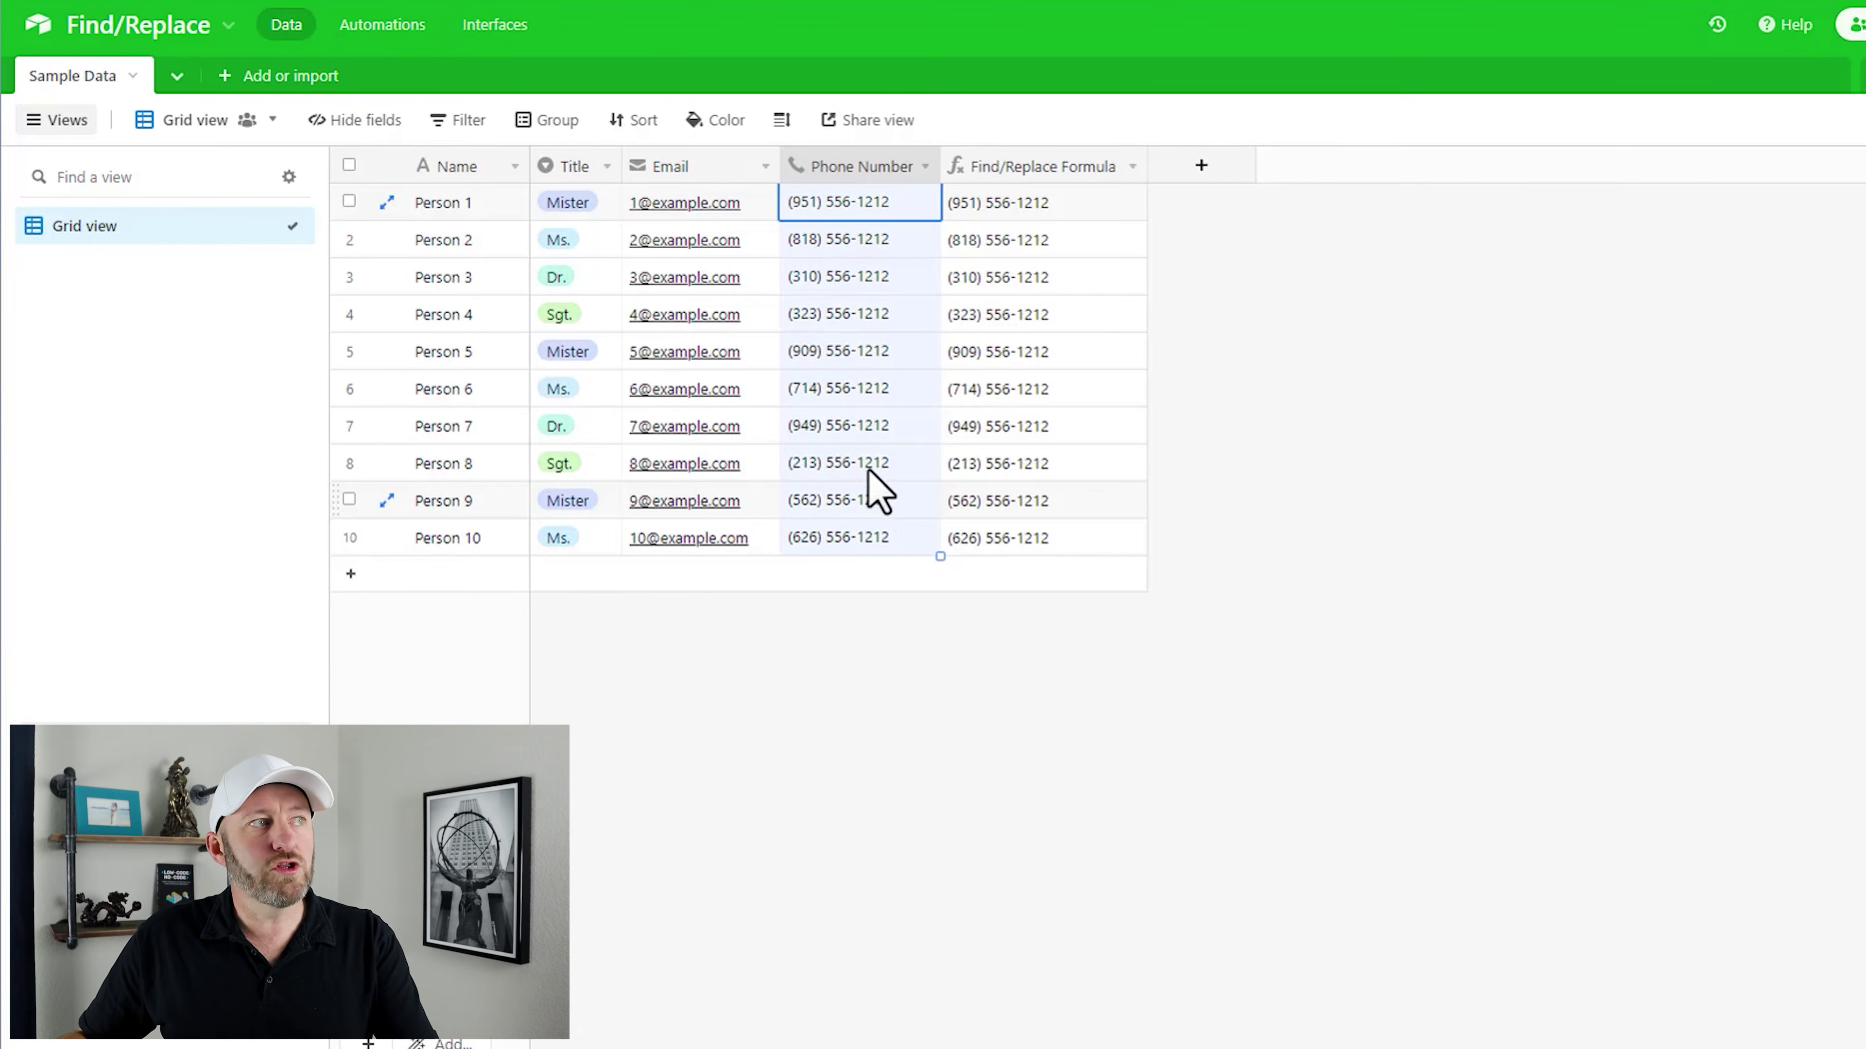
- Expand the Person 6 record to examine the Phone Number change in its activity history, and close the record
{"action": "left_click", "coordinate": [887, 396]}
{"action": "key", "text": "space"}
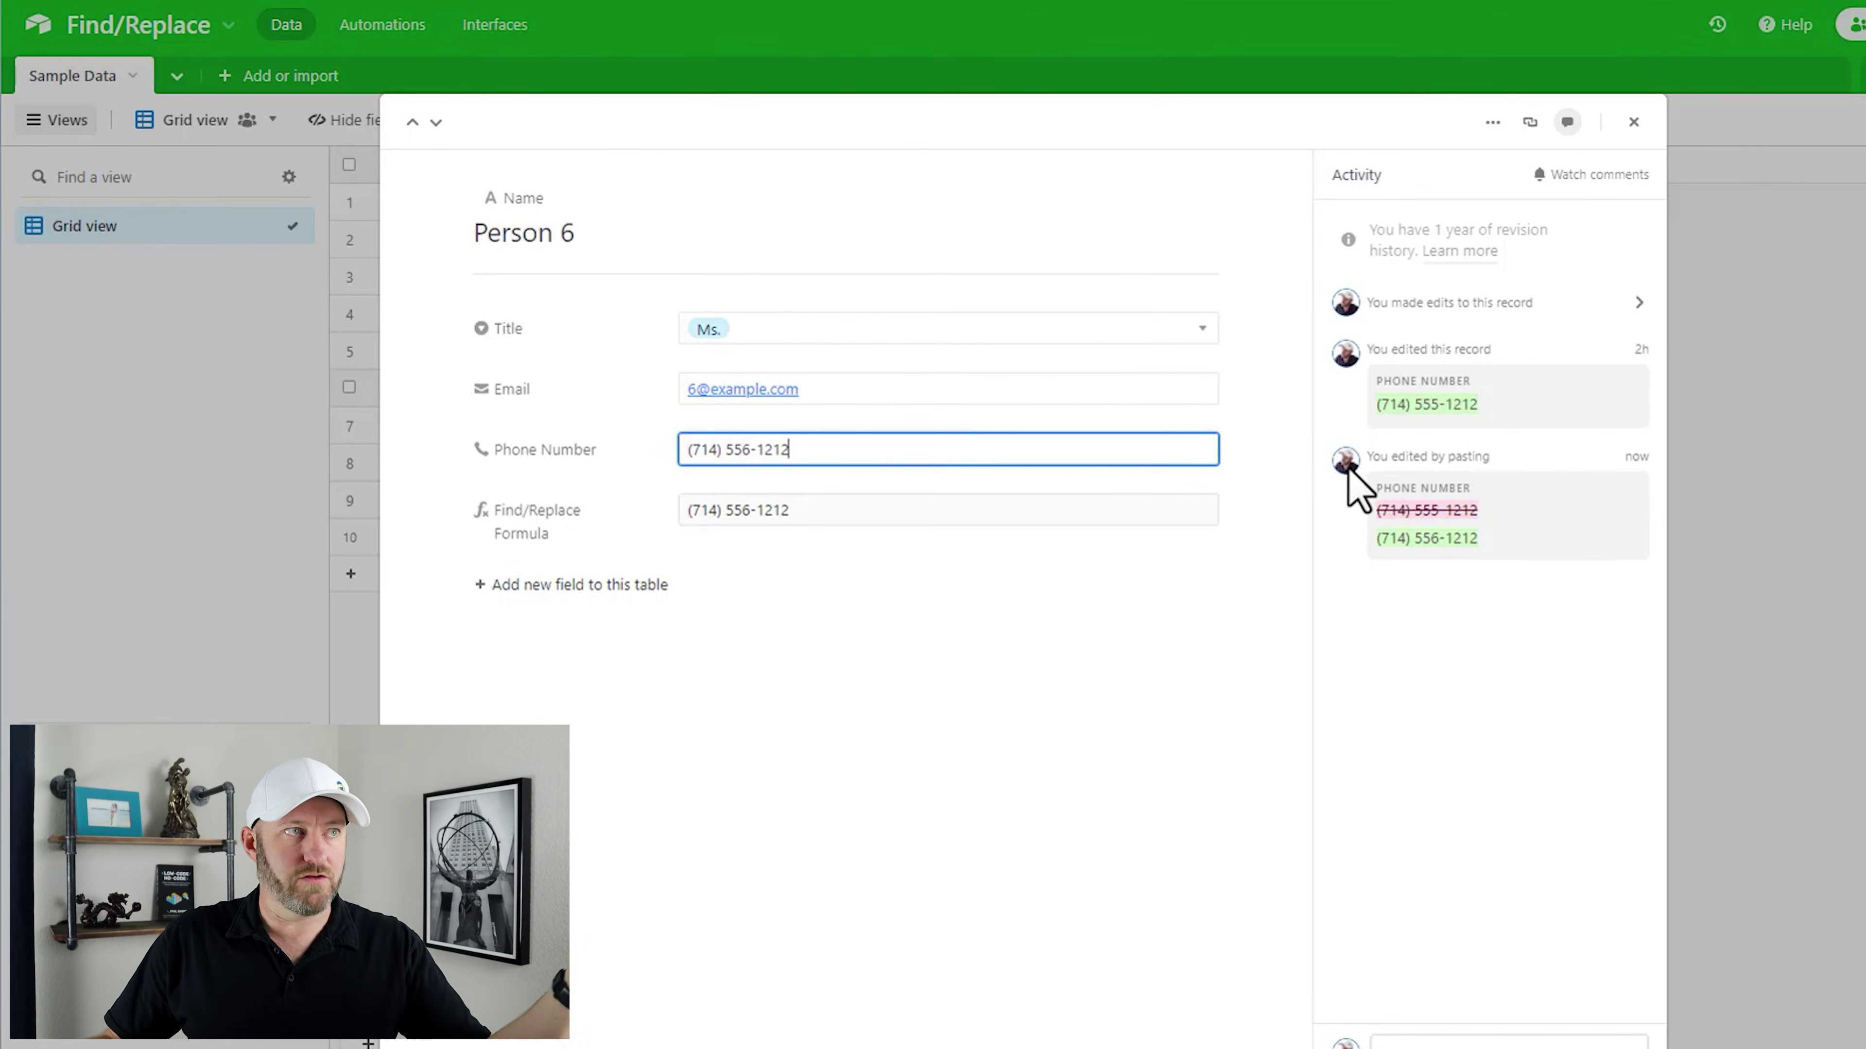
{"action": "mouse_move", "coordinate": [1348, 468]}
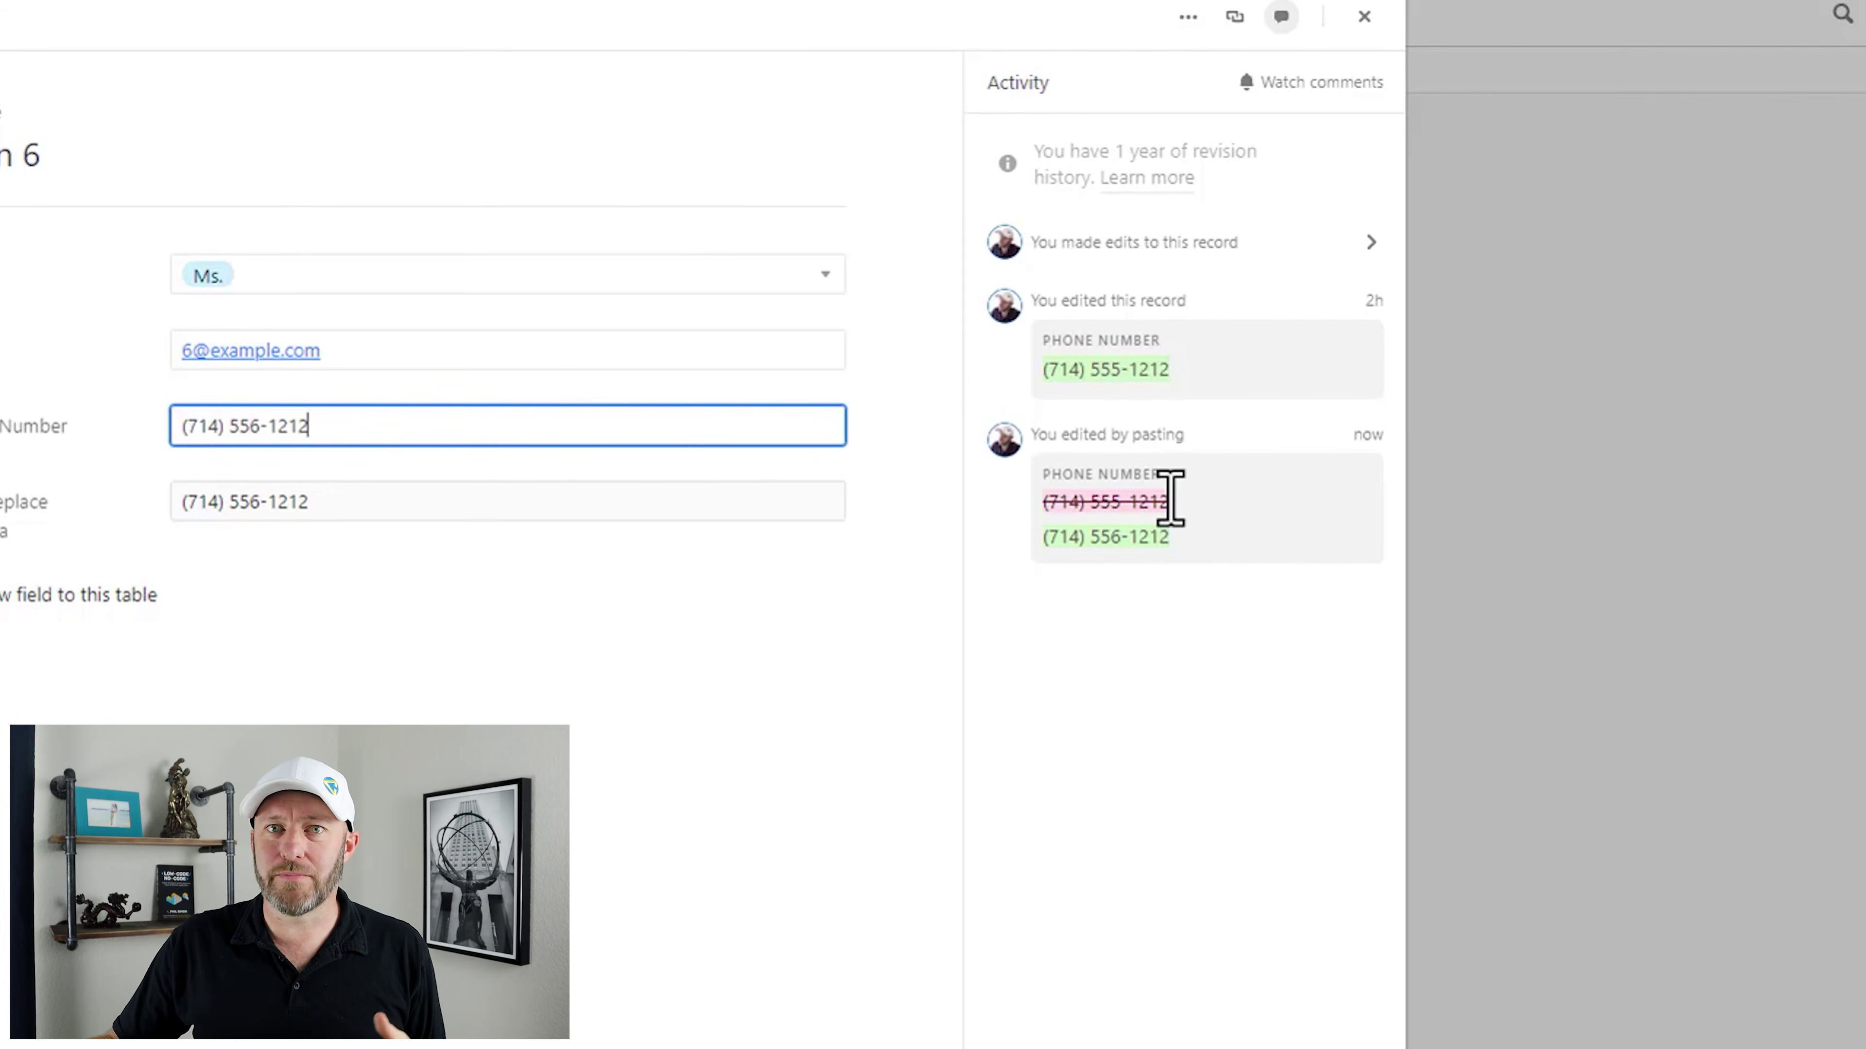
{"action": "mouse_move", "coordinate": [1365, 445]}
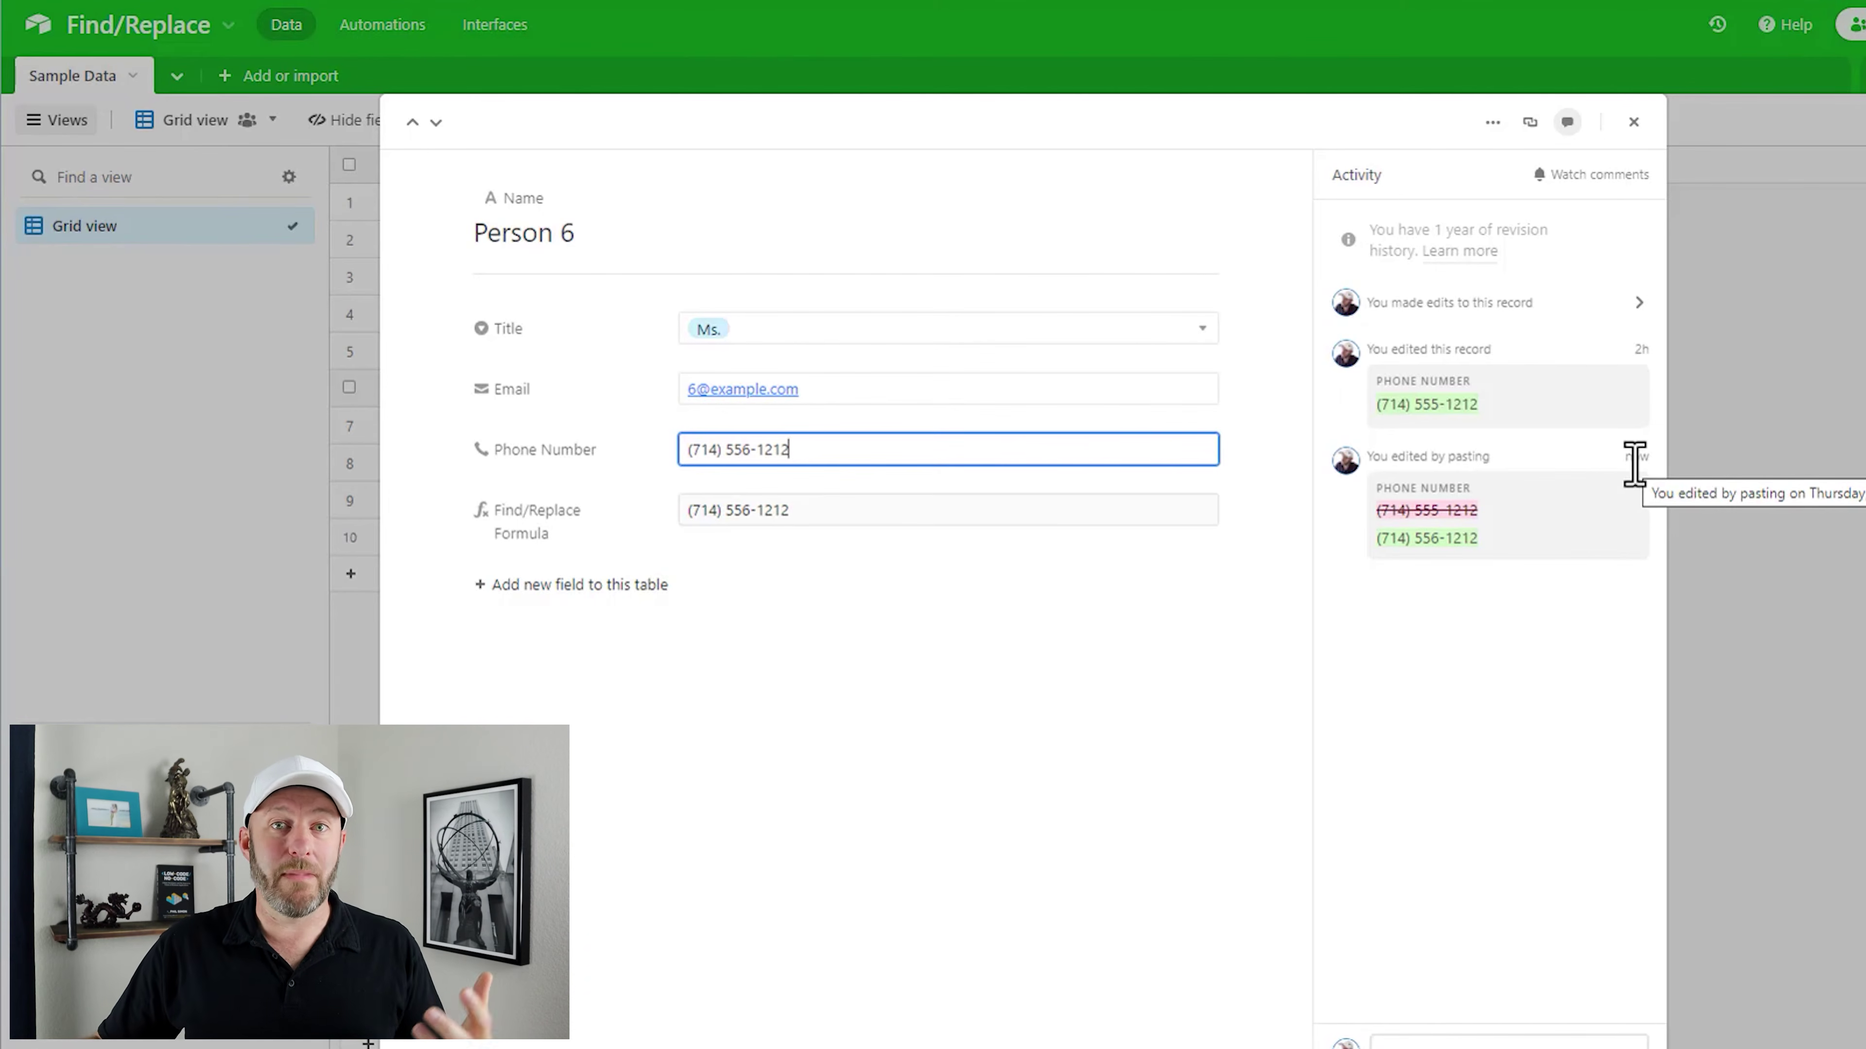
{"action": "left_click", "coordinate": [1852, 416]}
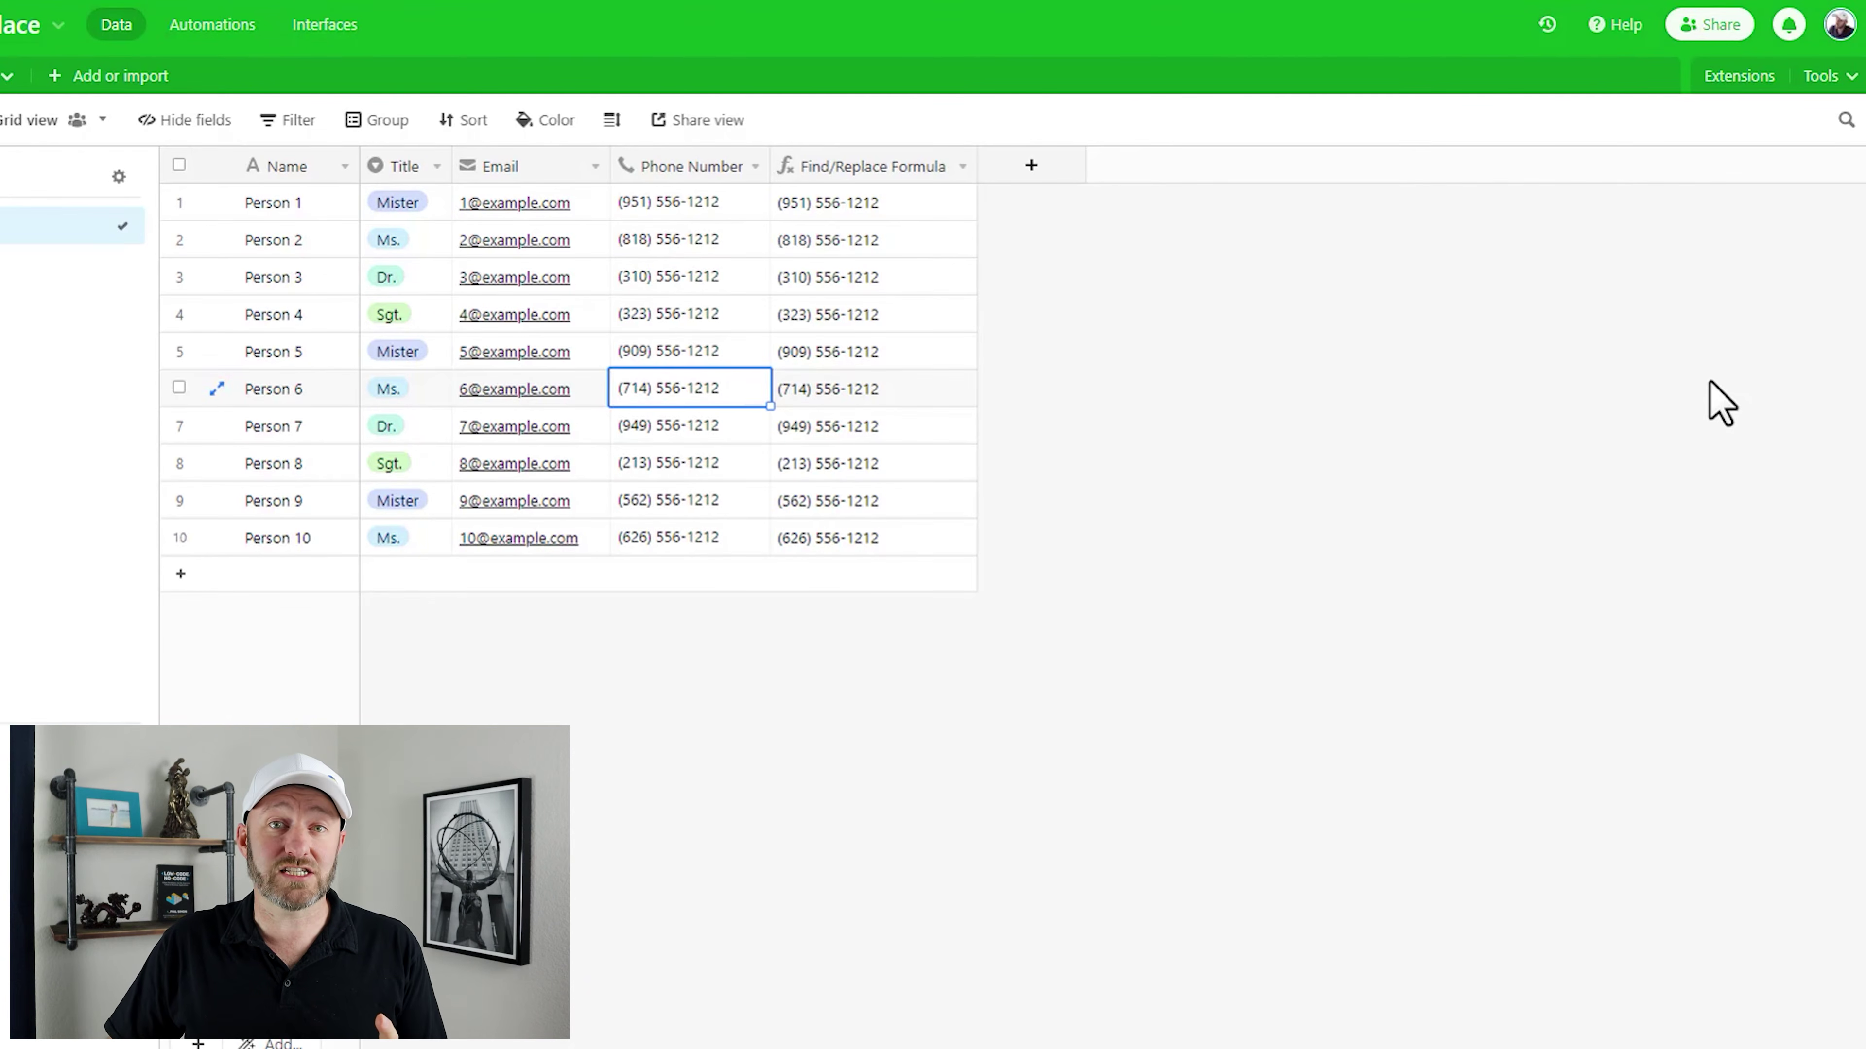
- Find the Find and replace script in the extensions marketplace with the search term "find" and add it to the base
{"action": "left_click", "coordinate": [1725, 80]}
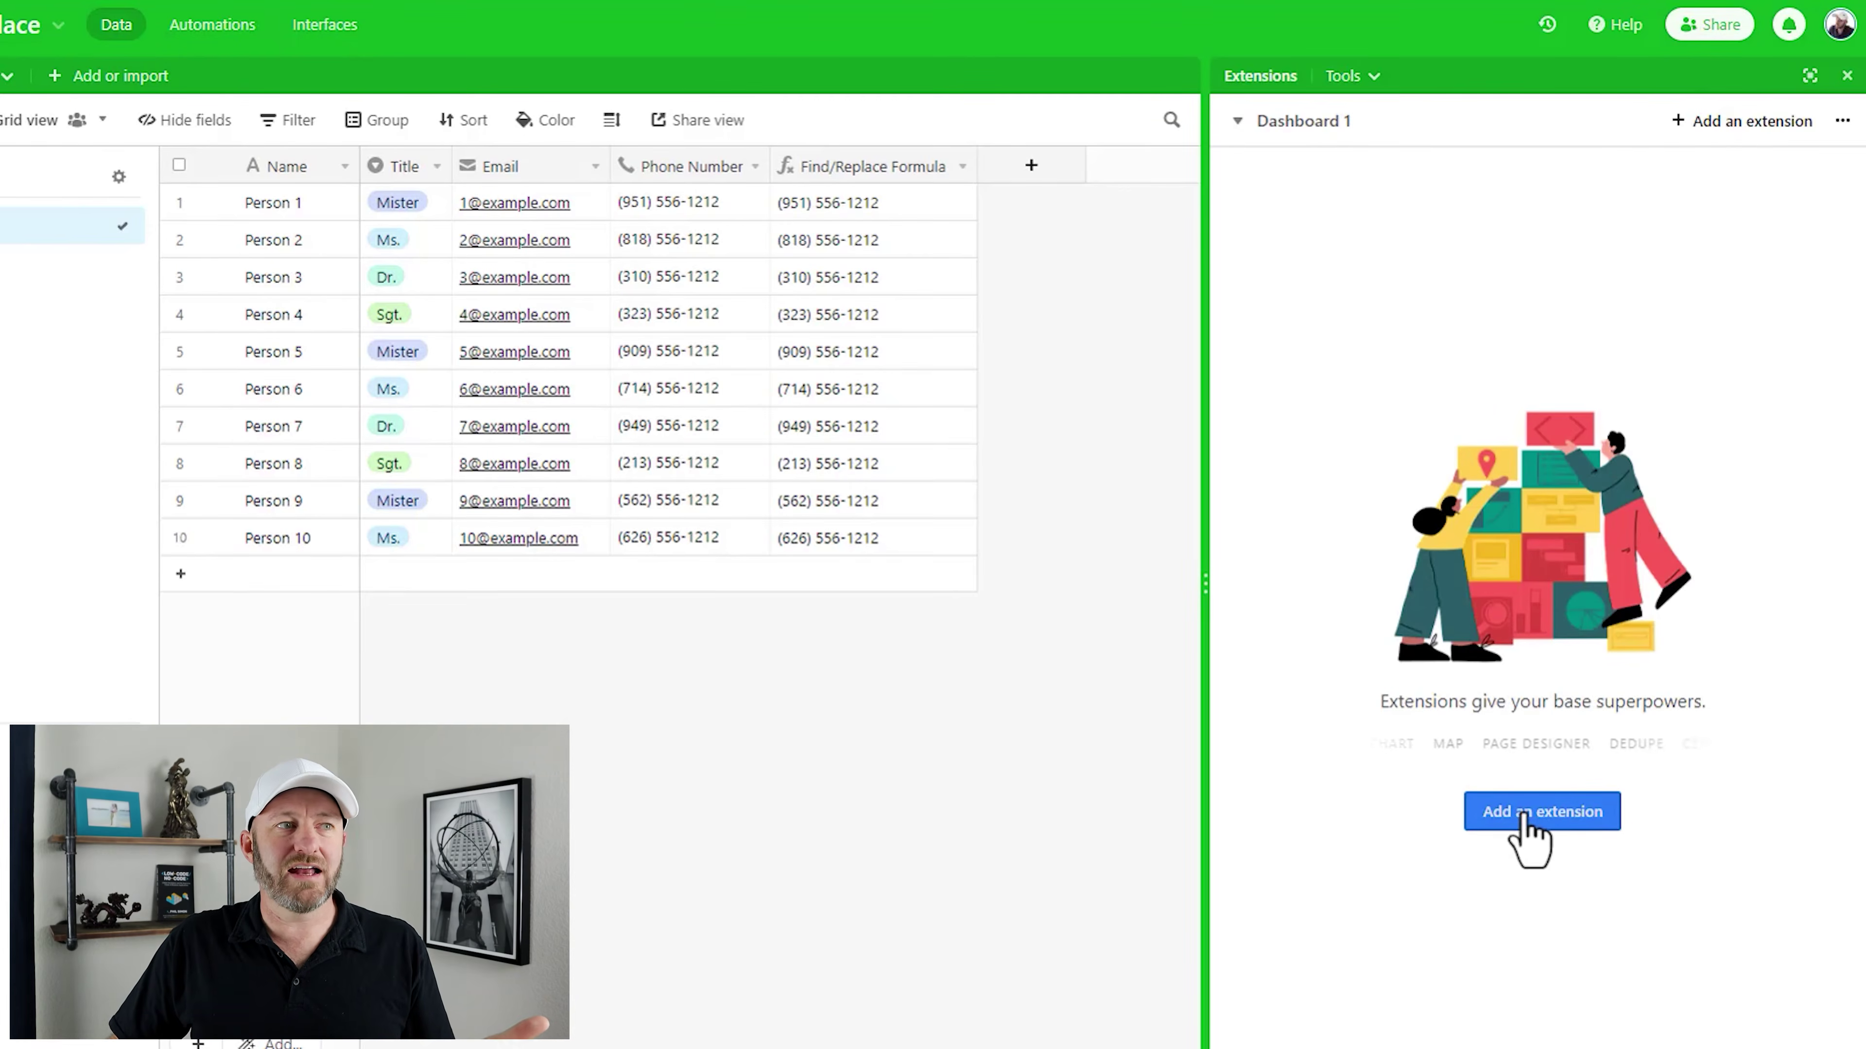
{"action": "left_click", "coordinate": [1524, 815]}
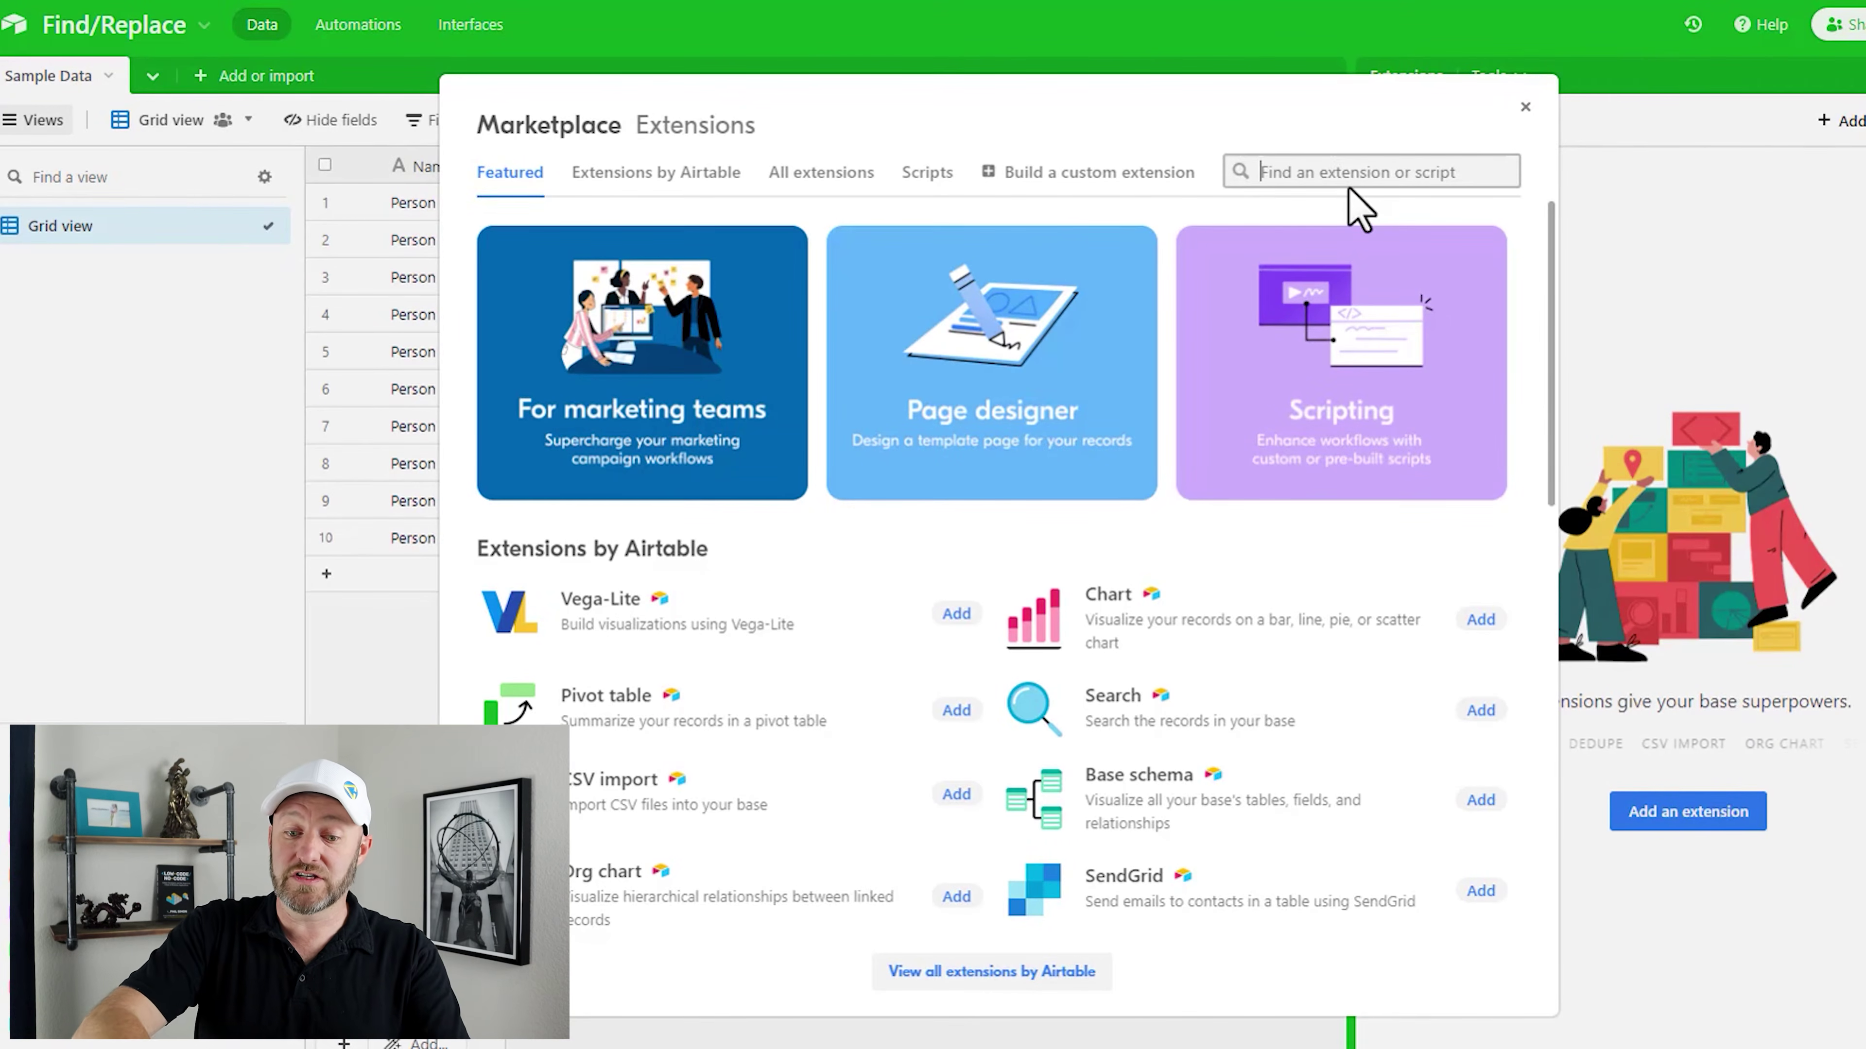
{"action": "type", "text": "find"}
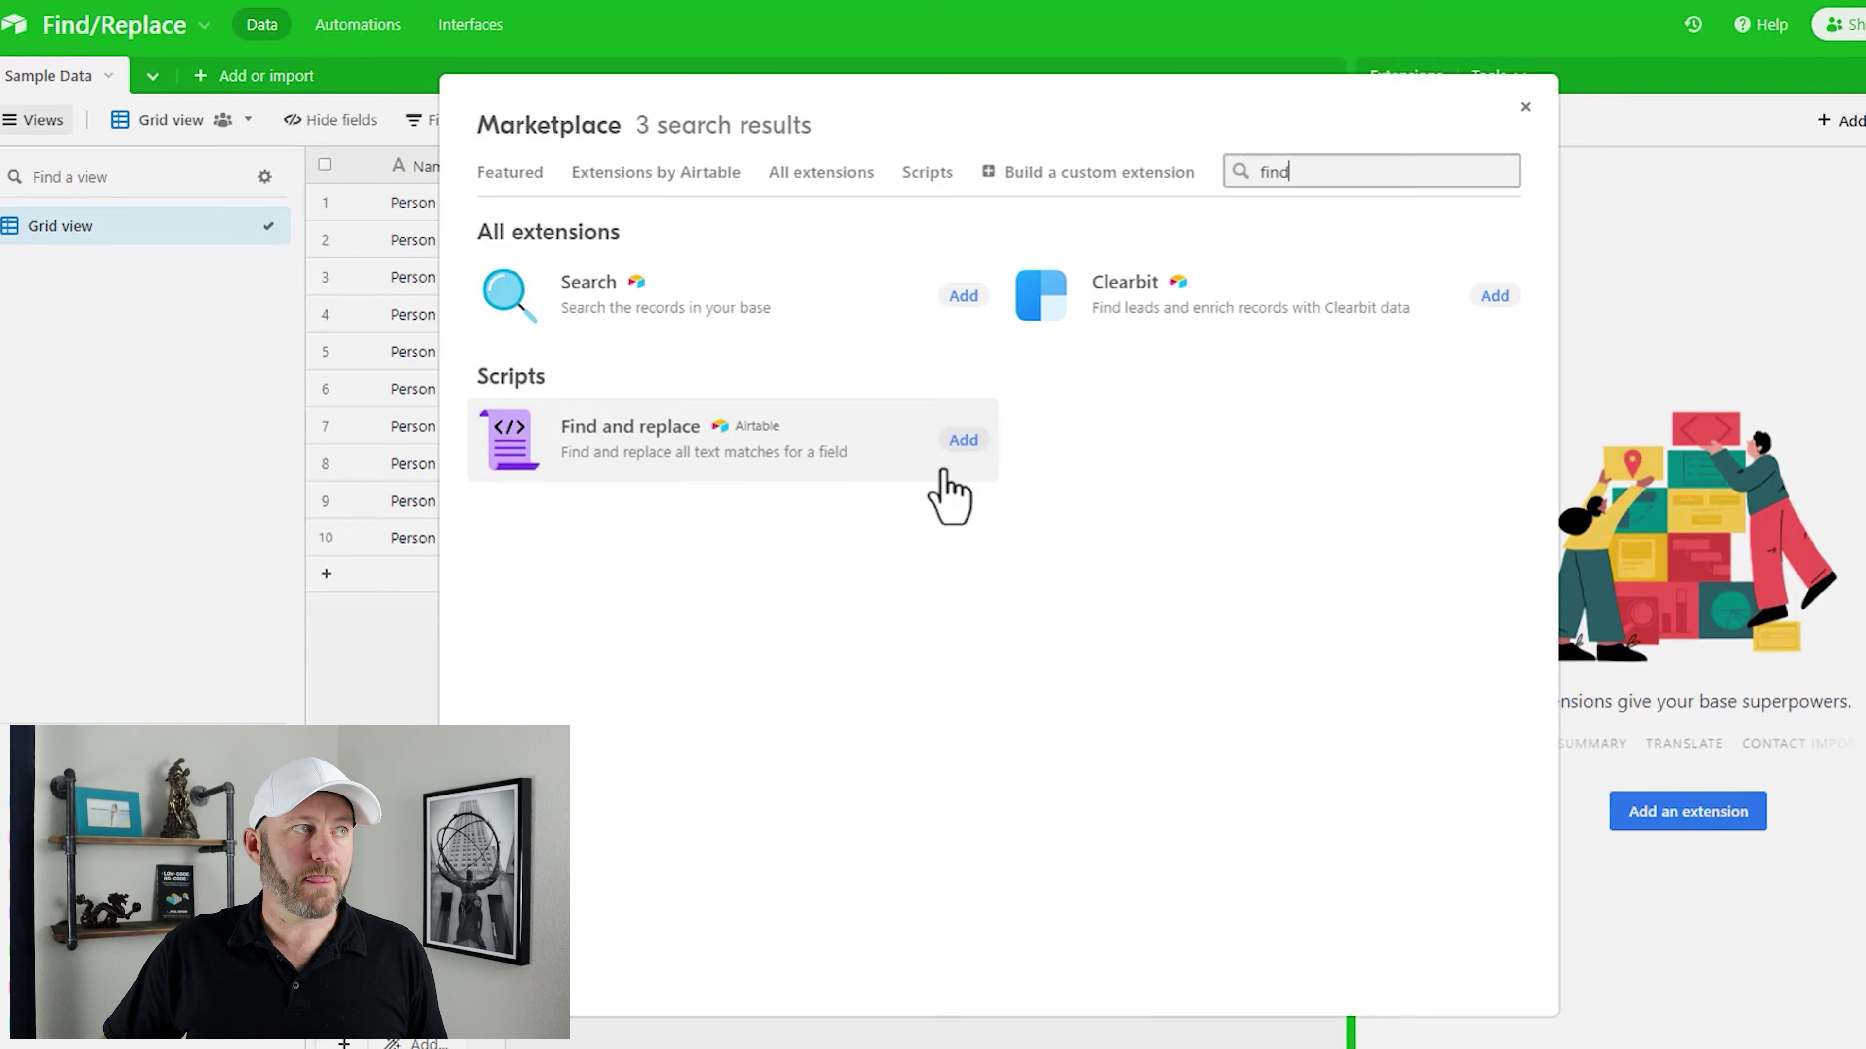
{"action": "left_click", "coordinate": [962, 440]}
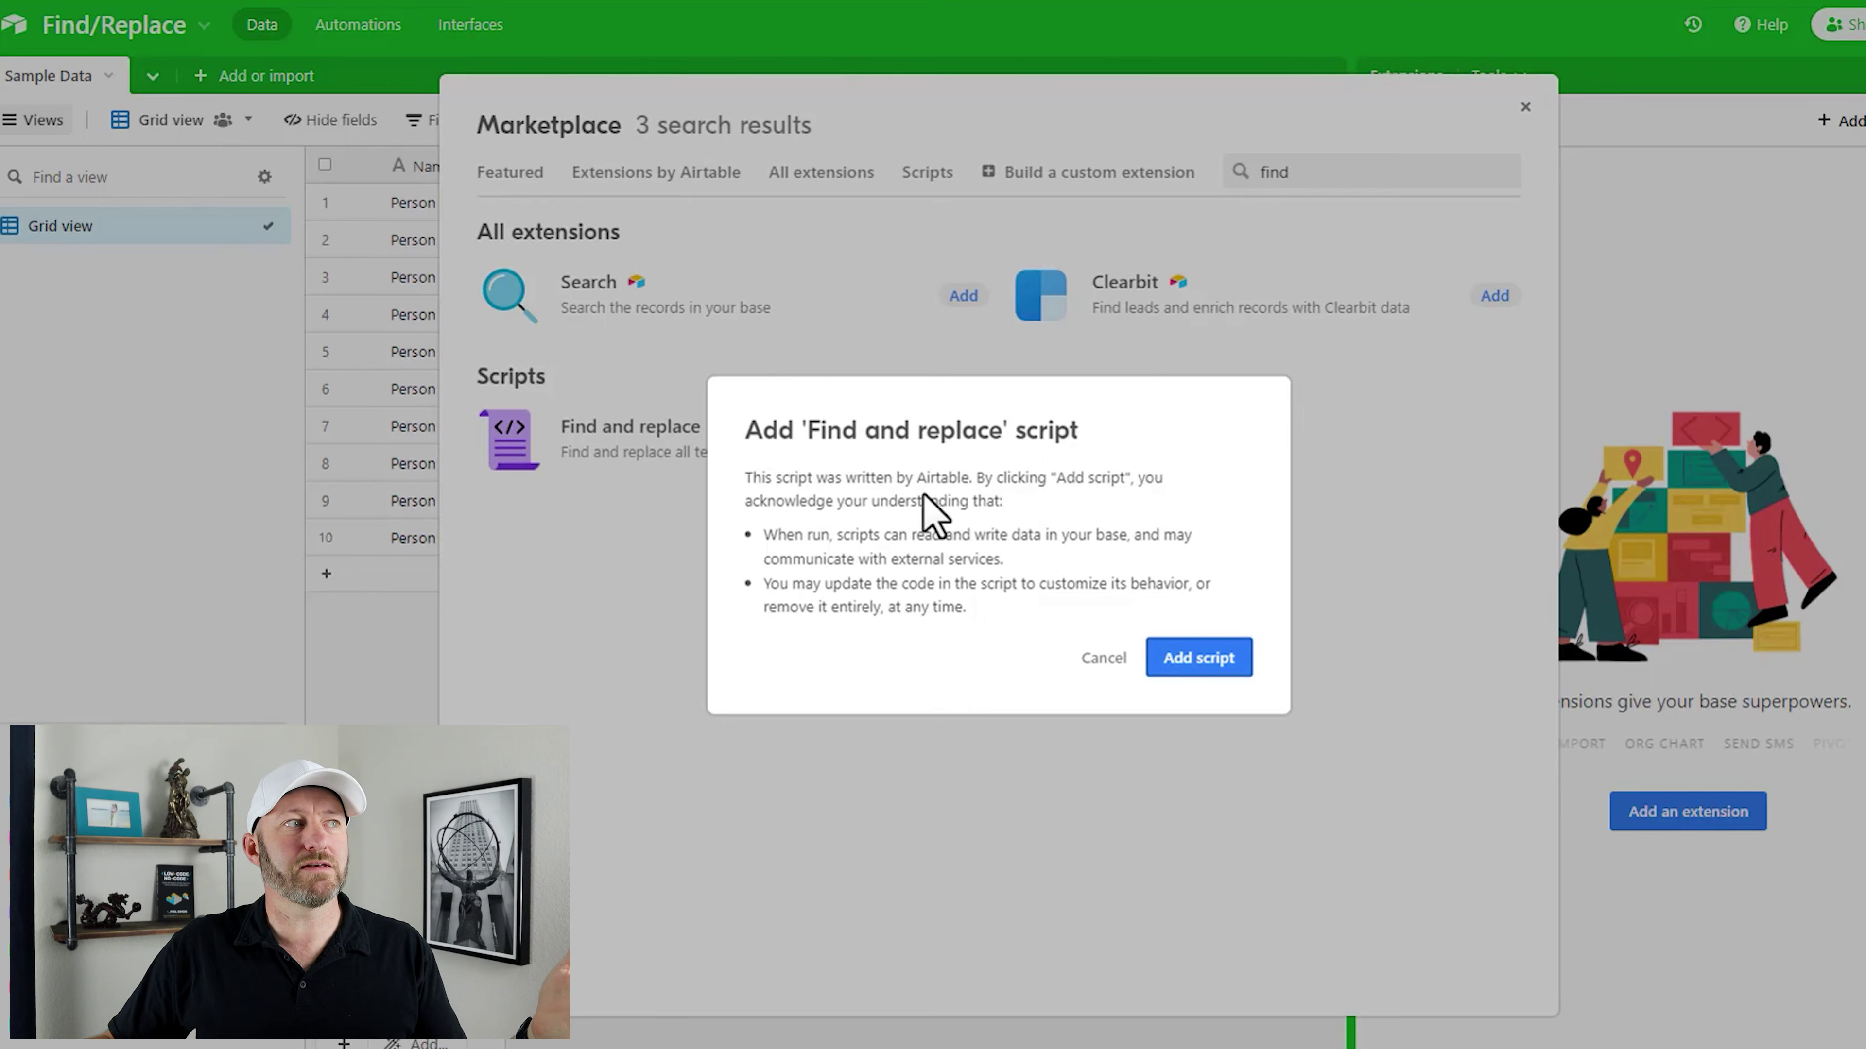
{"action": "left_click_drag", "start_coordinate": [917, 478], "coordinate": [972, 479]}
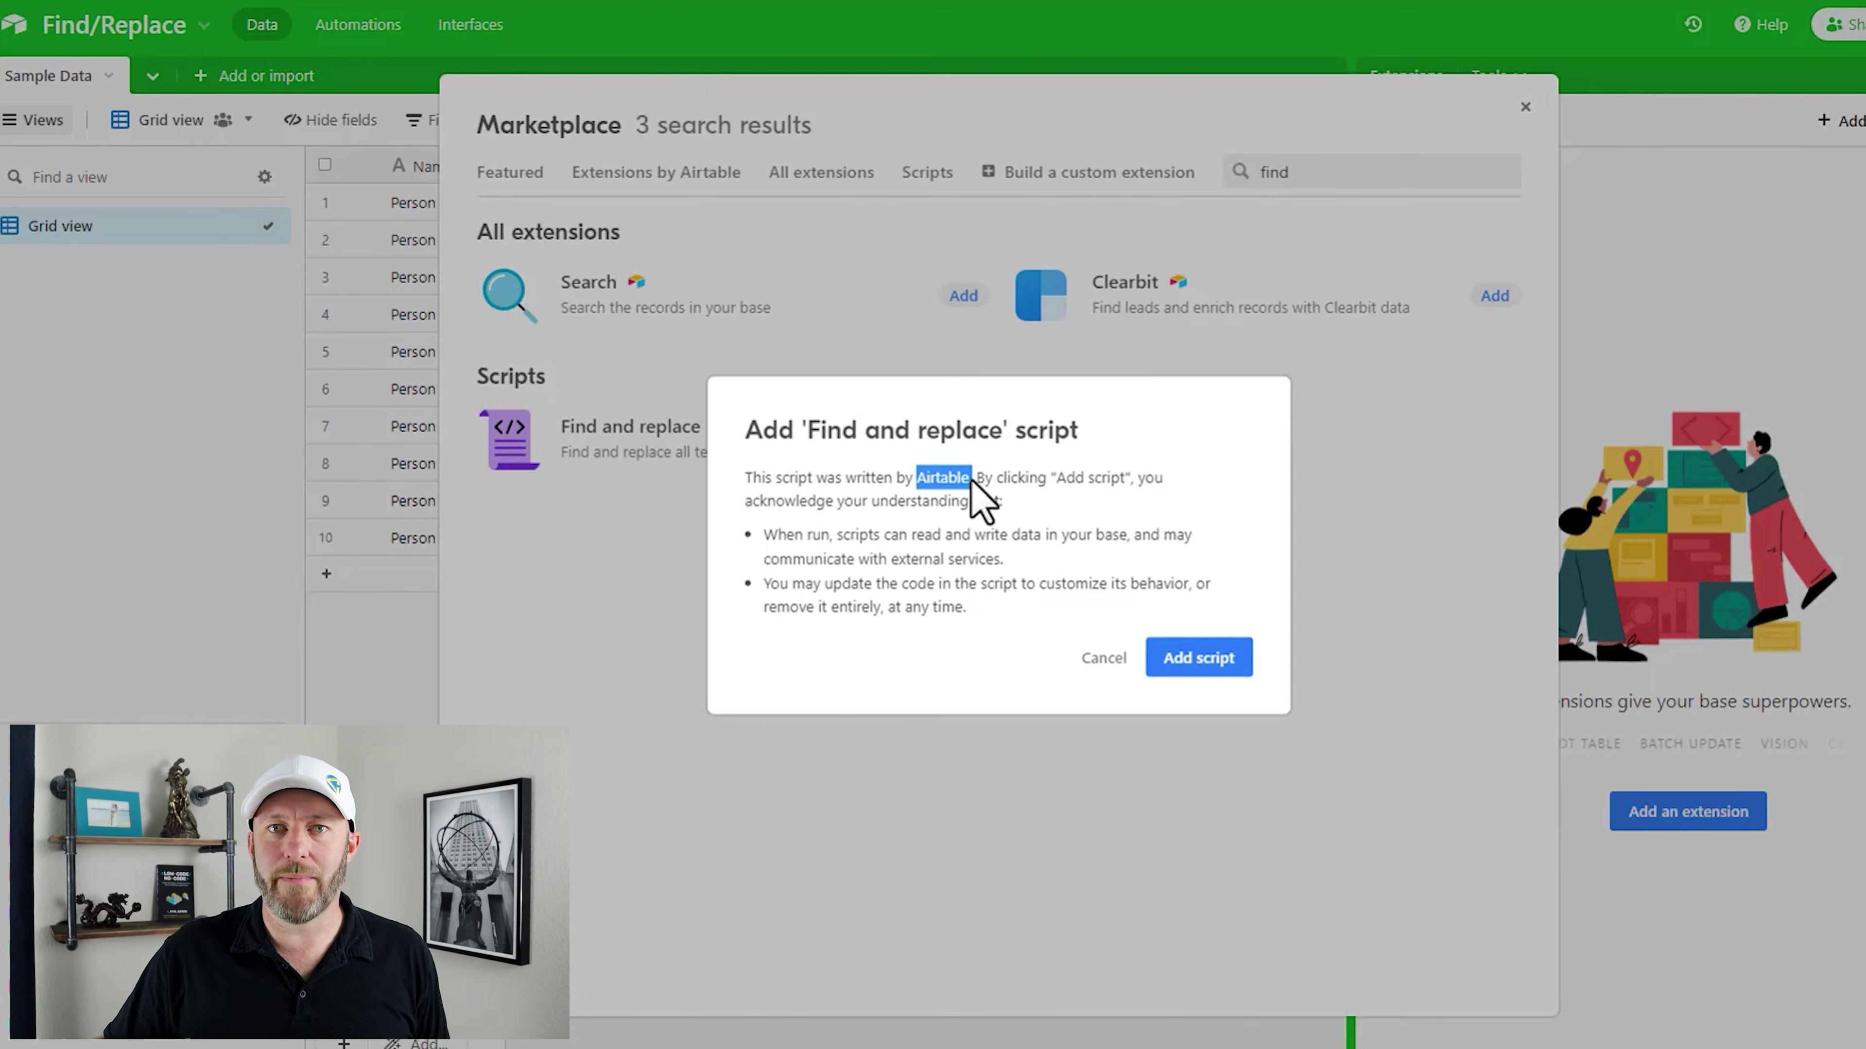
{"action": "left_click", "coordinate": [1175, 665]}
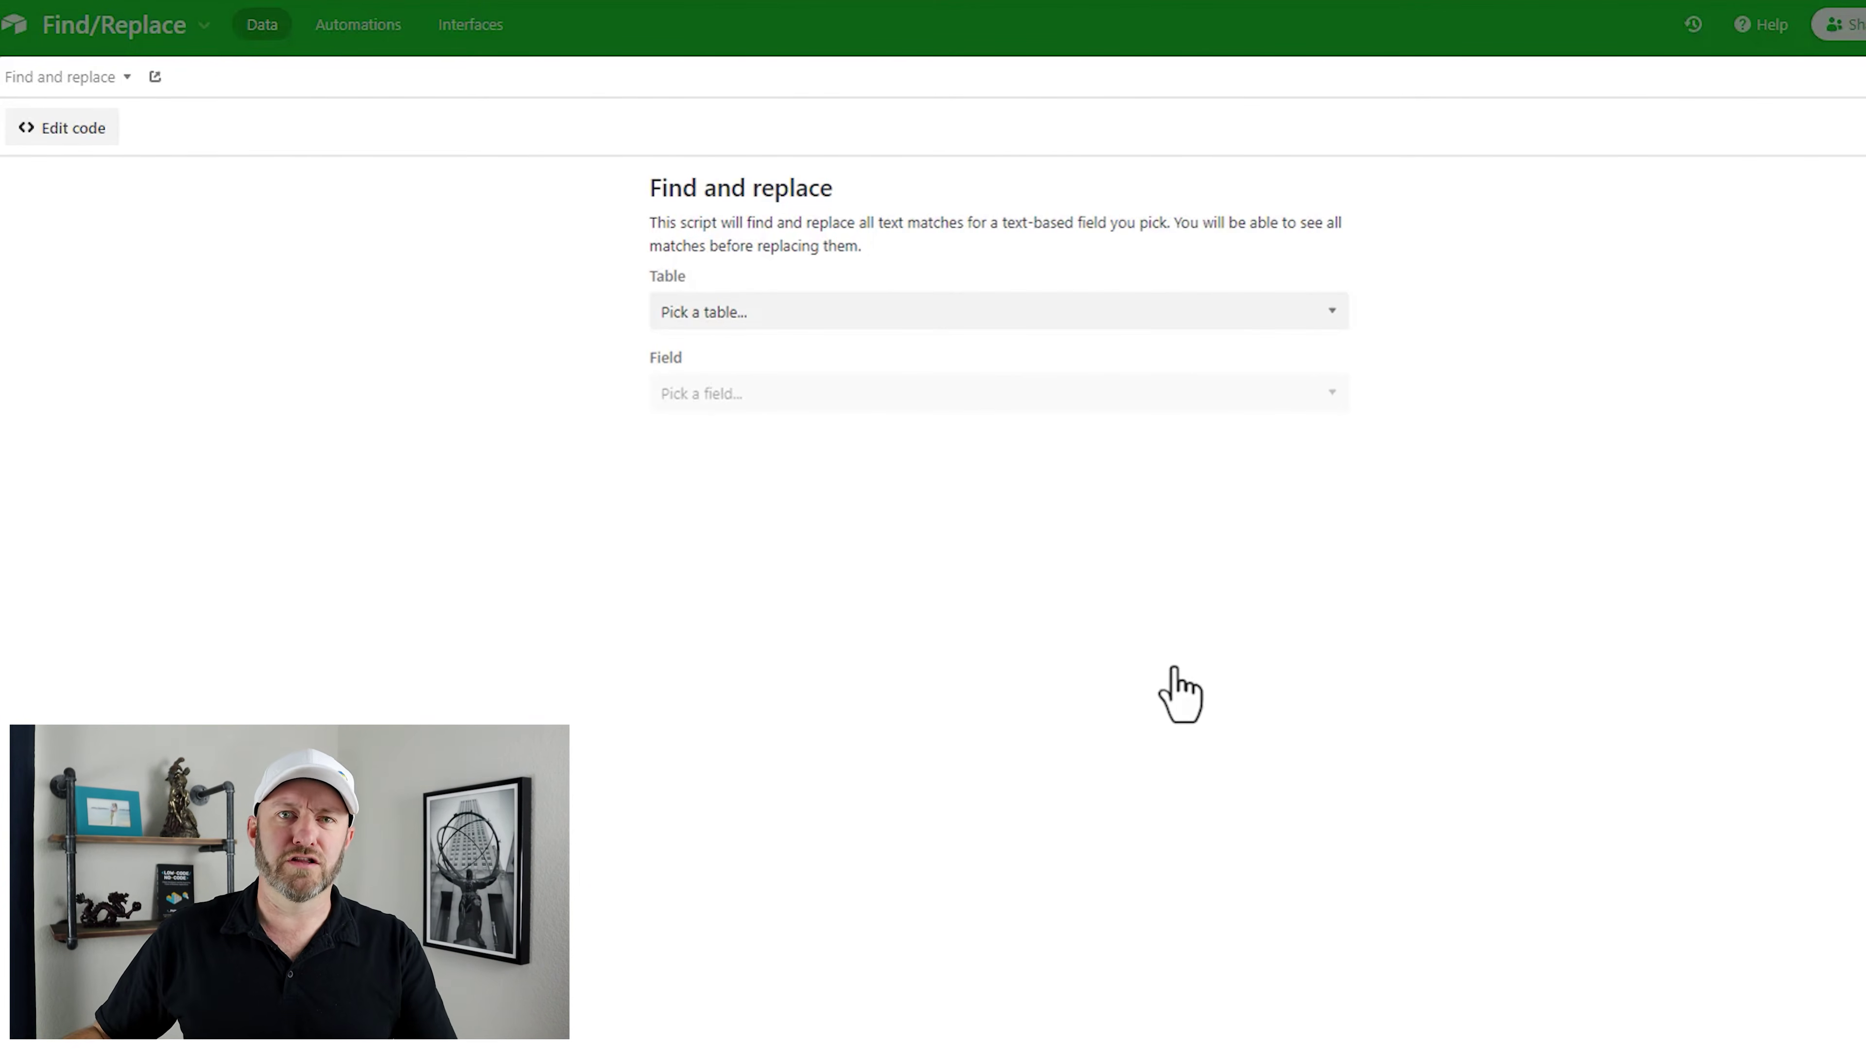
- Set the Find and replace script to work on the Email field of the Sample Data table
{"action": "left_click", "coordinate": [799, 317]}
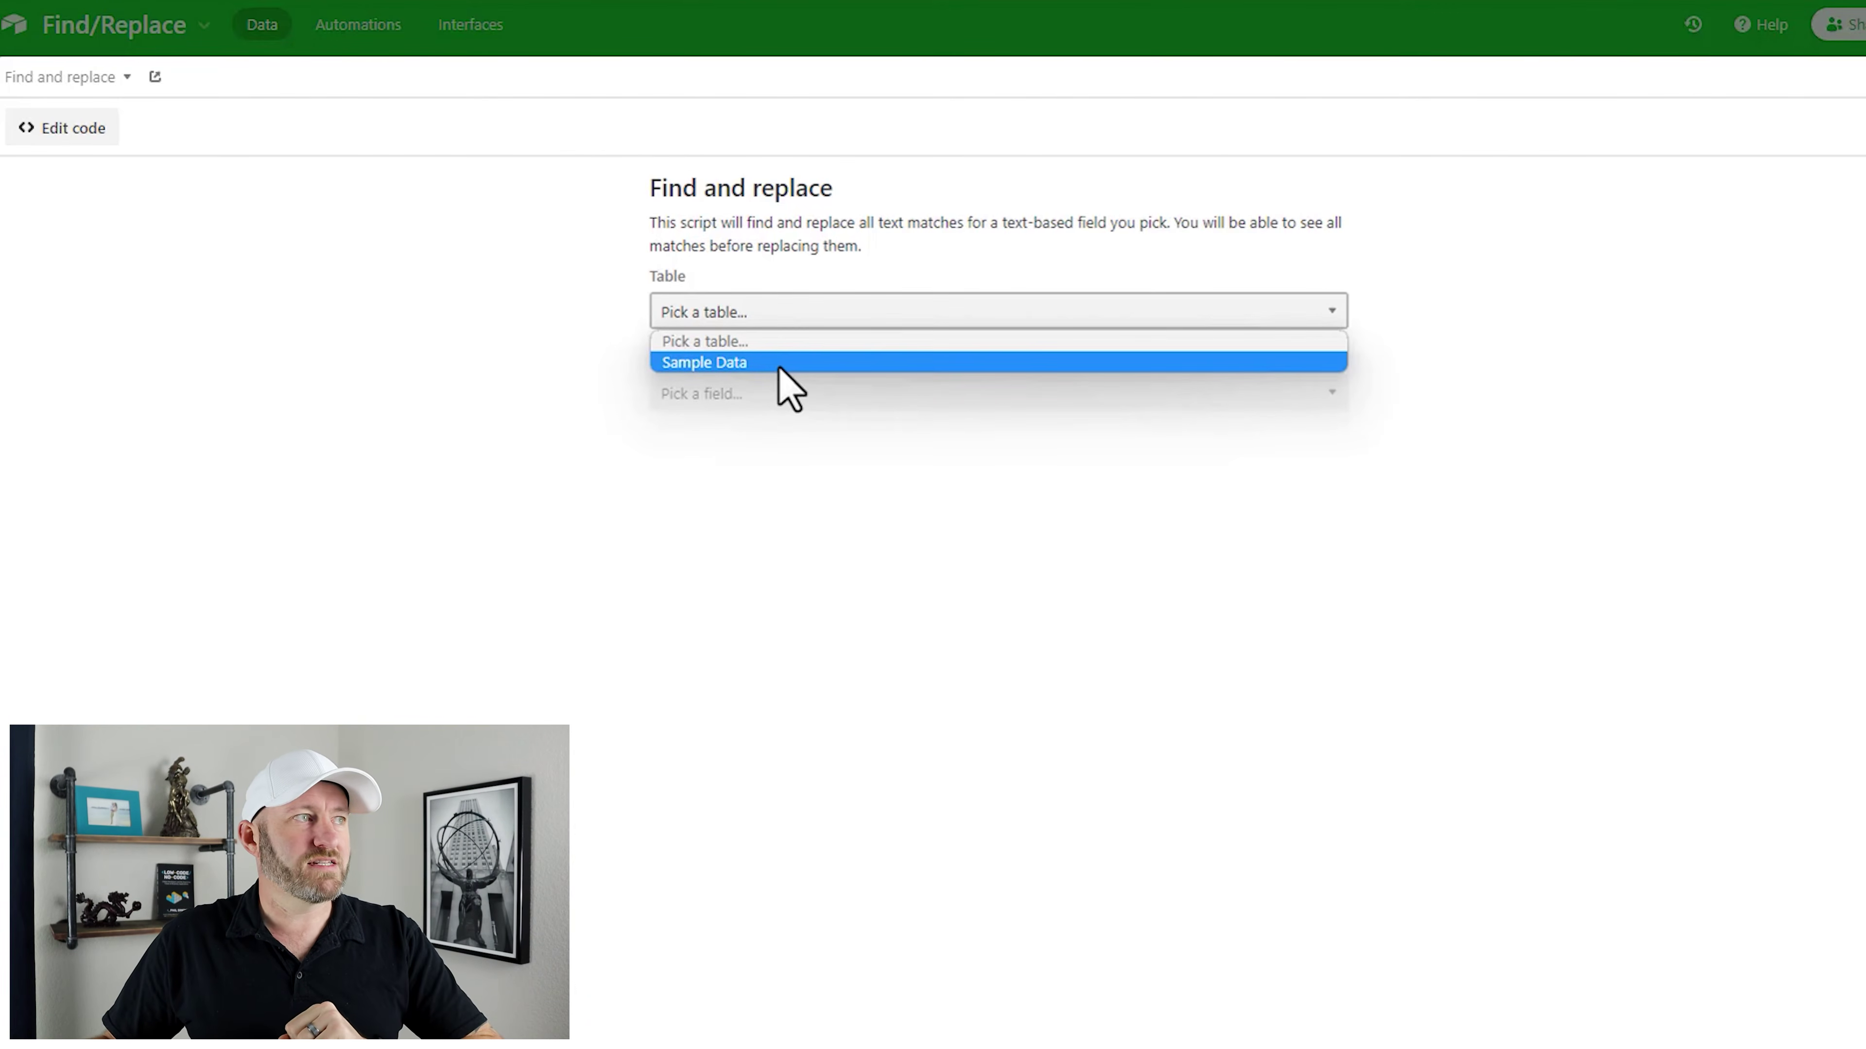
{"action": "left_click", "coordinate": [789, 362]}
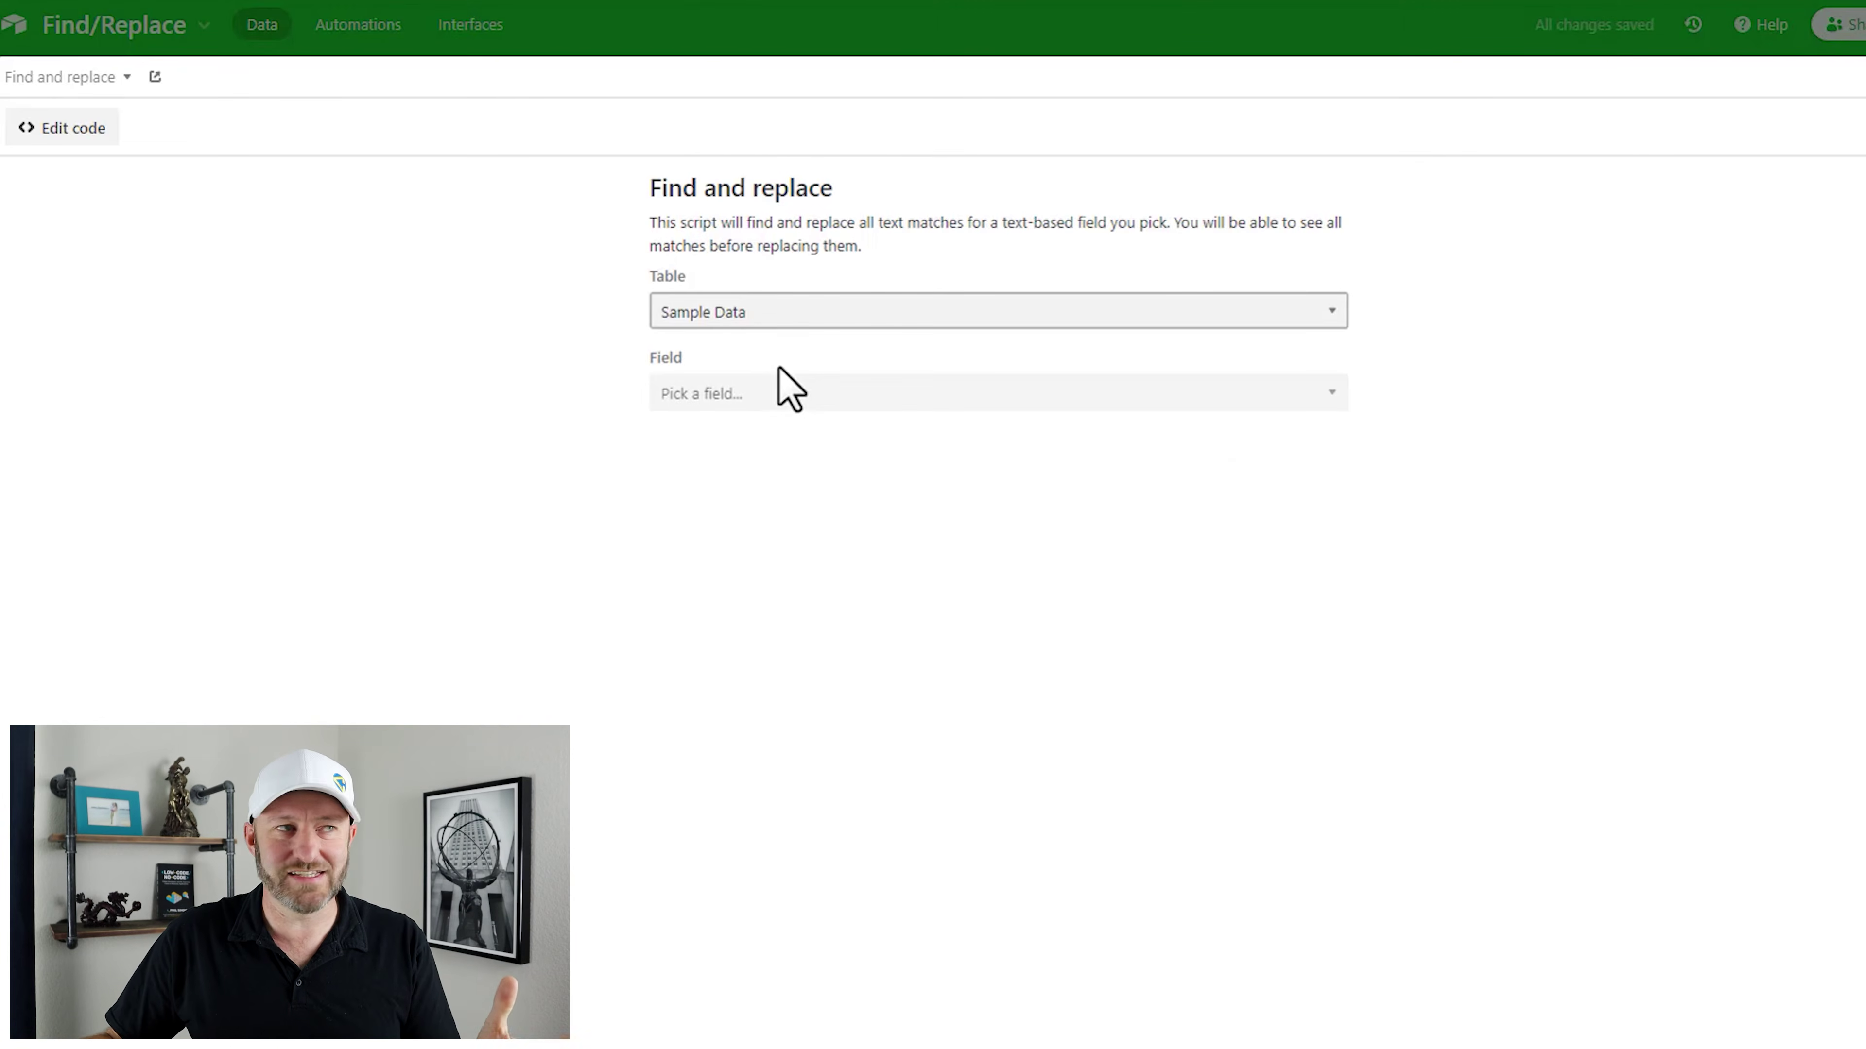
{"action": "left_click", "coordinate": [786, 396]}
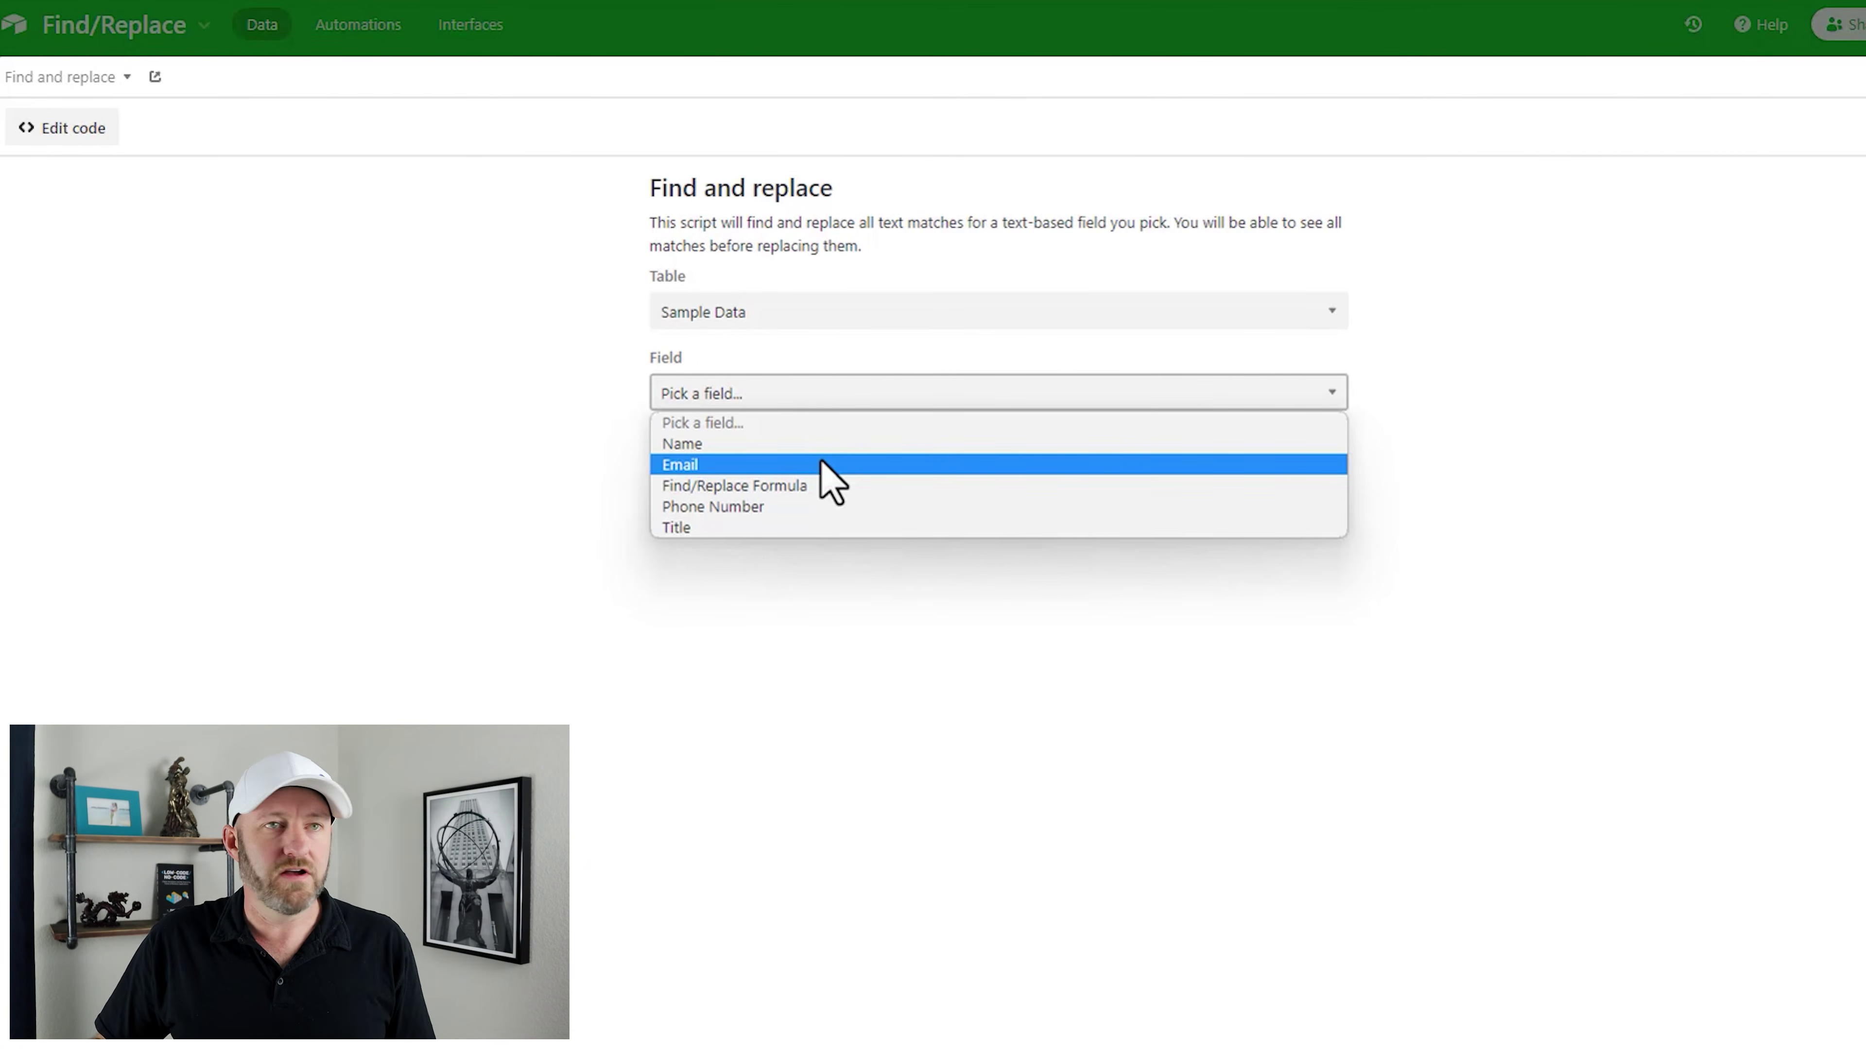
{"action": "left_click", "coordinate": [821, 462]}
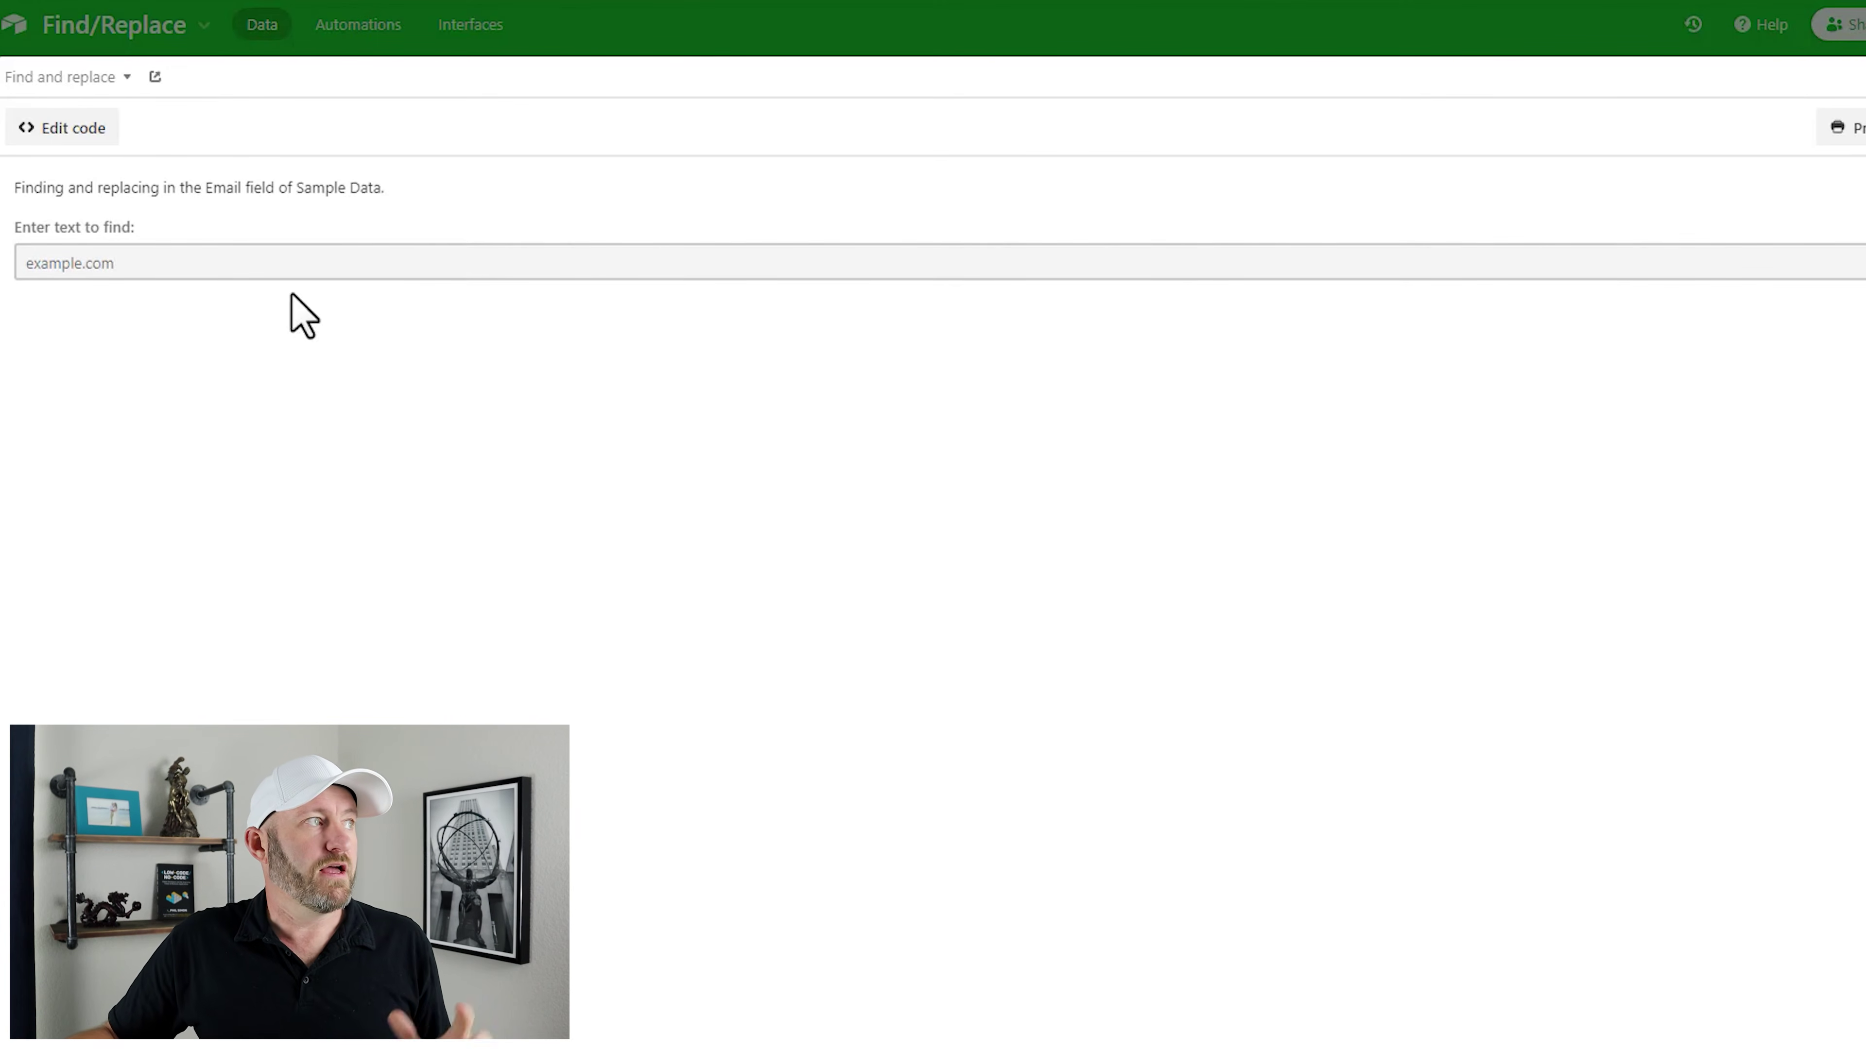
- Replace example.com with gapconsulting.io through the script, return to the grid and widen the Email column
{"action": "type", "text": "example.com"}
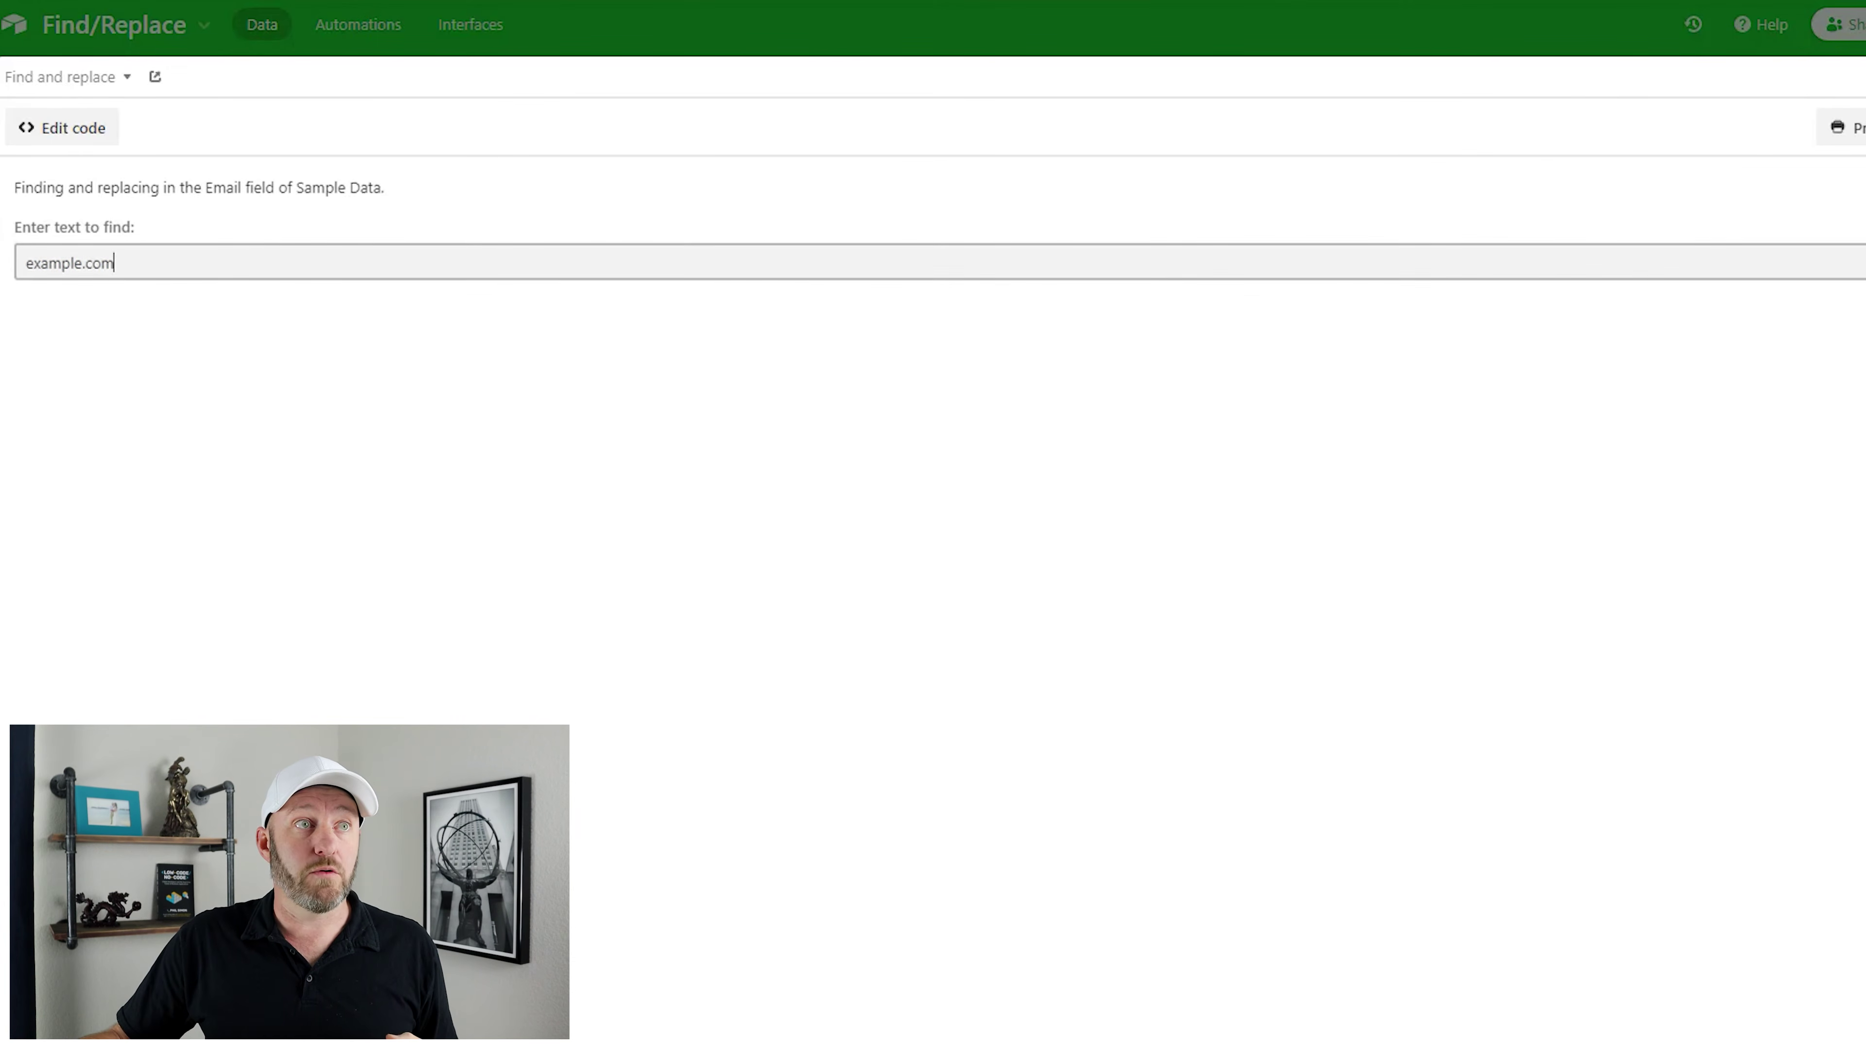
{"action": "key", "text": "Return"}
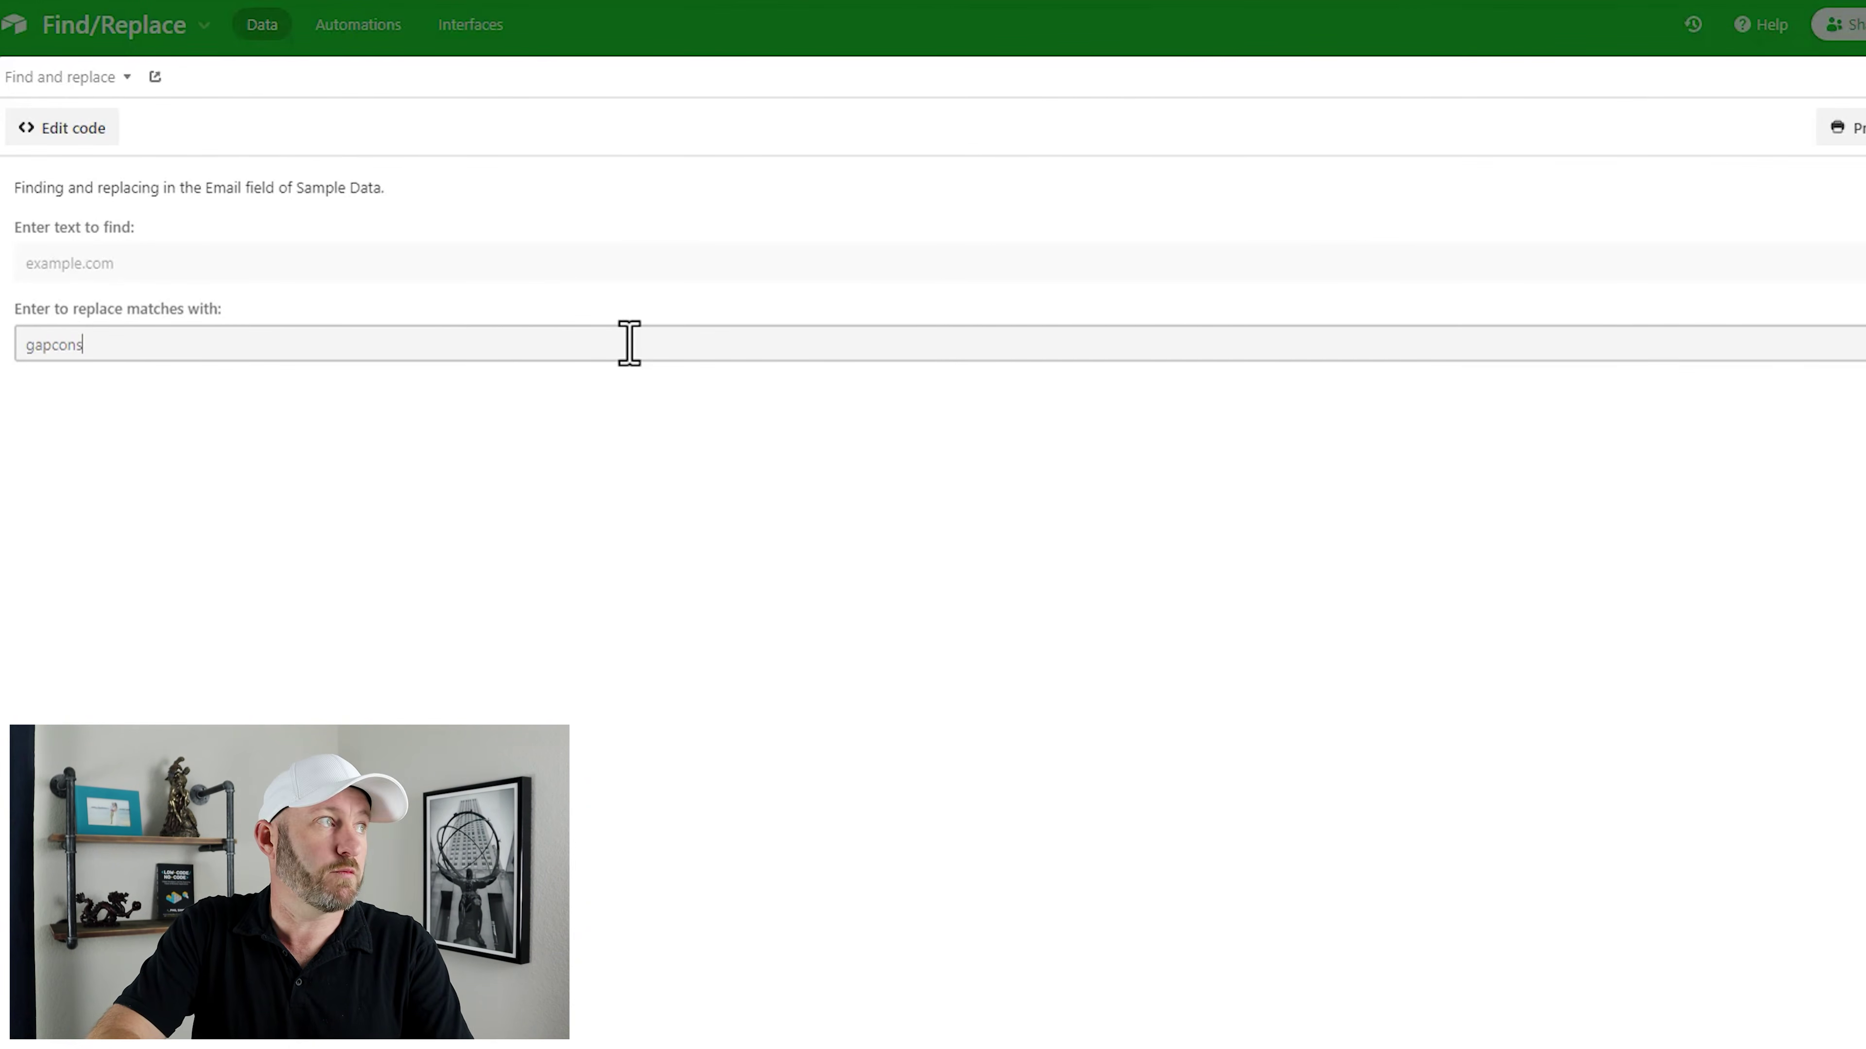
{"action": "type", "text": "gapconsulting.io"}
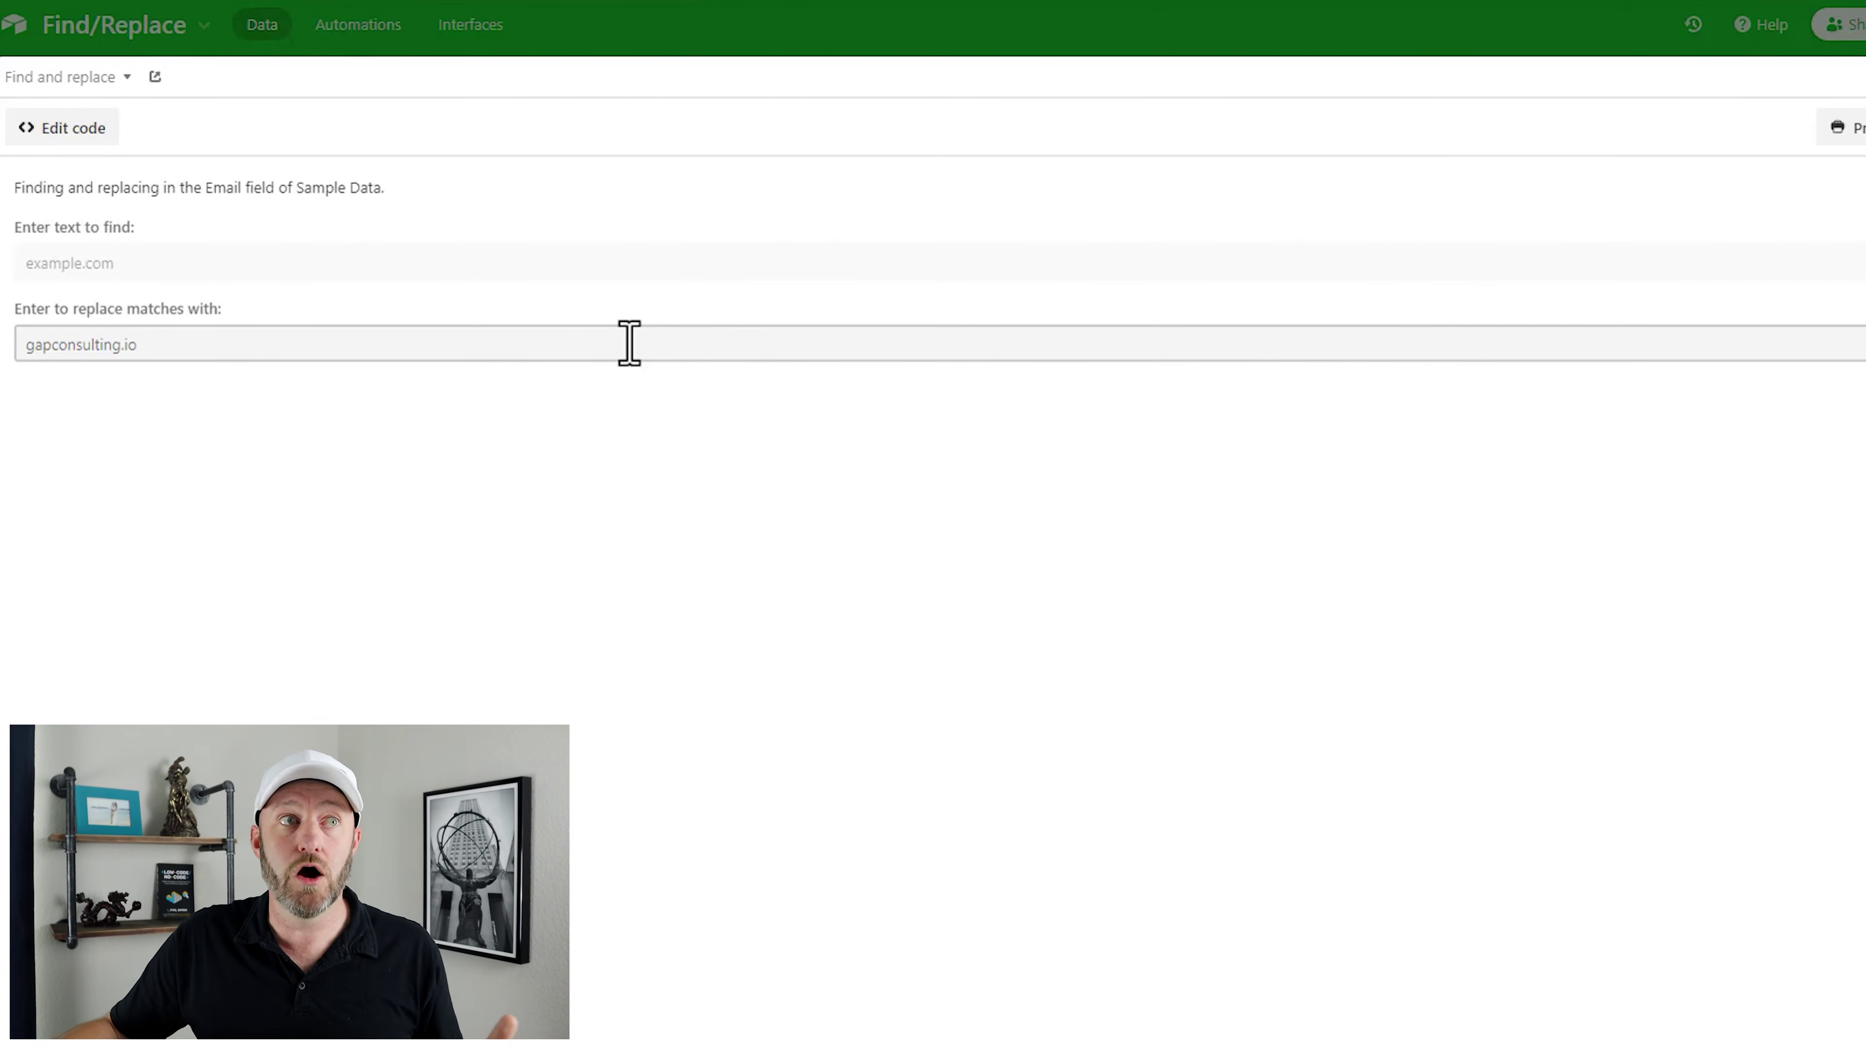
{"action": "key", "text": "Return"}
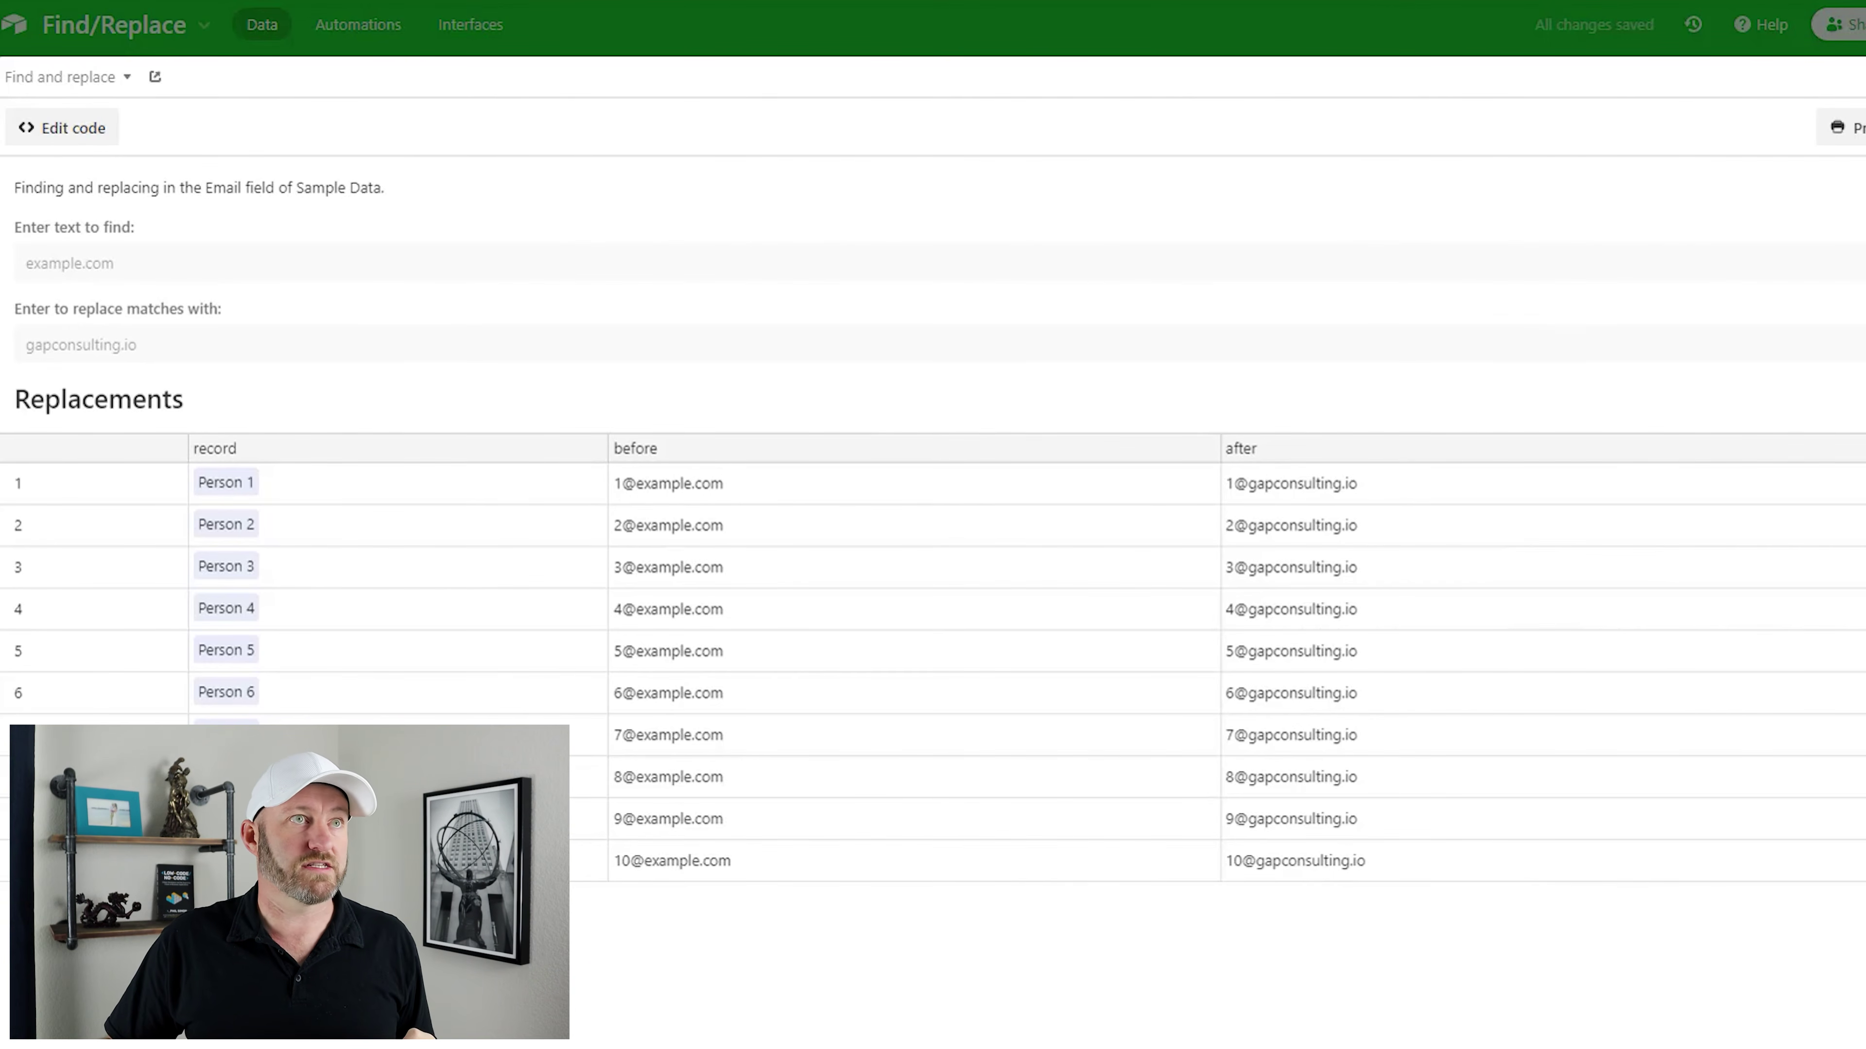
{"action": "key", "text": "Escape"}
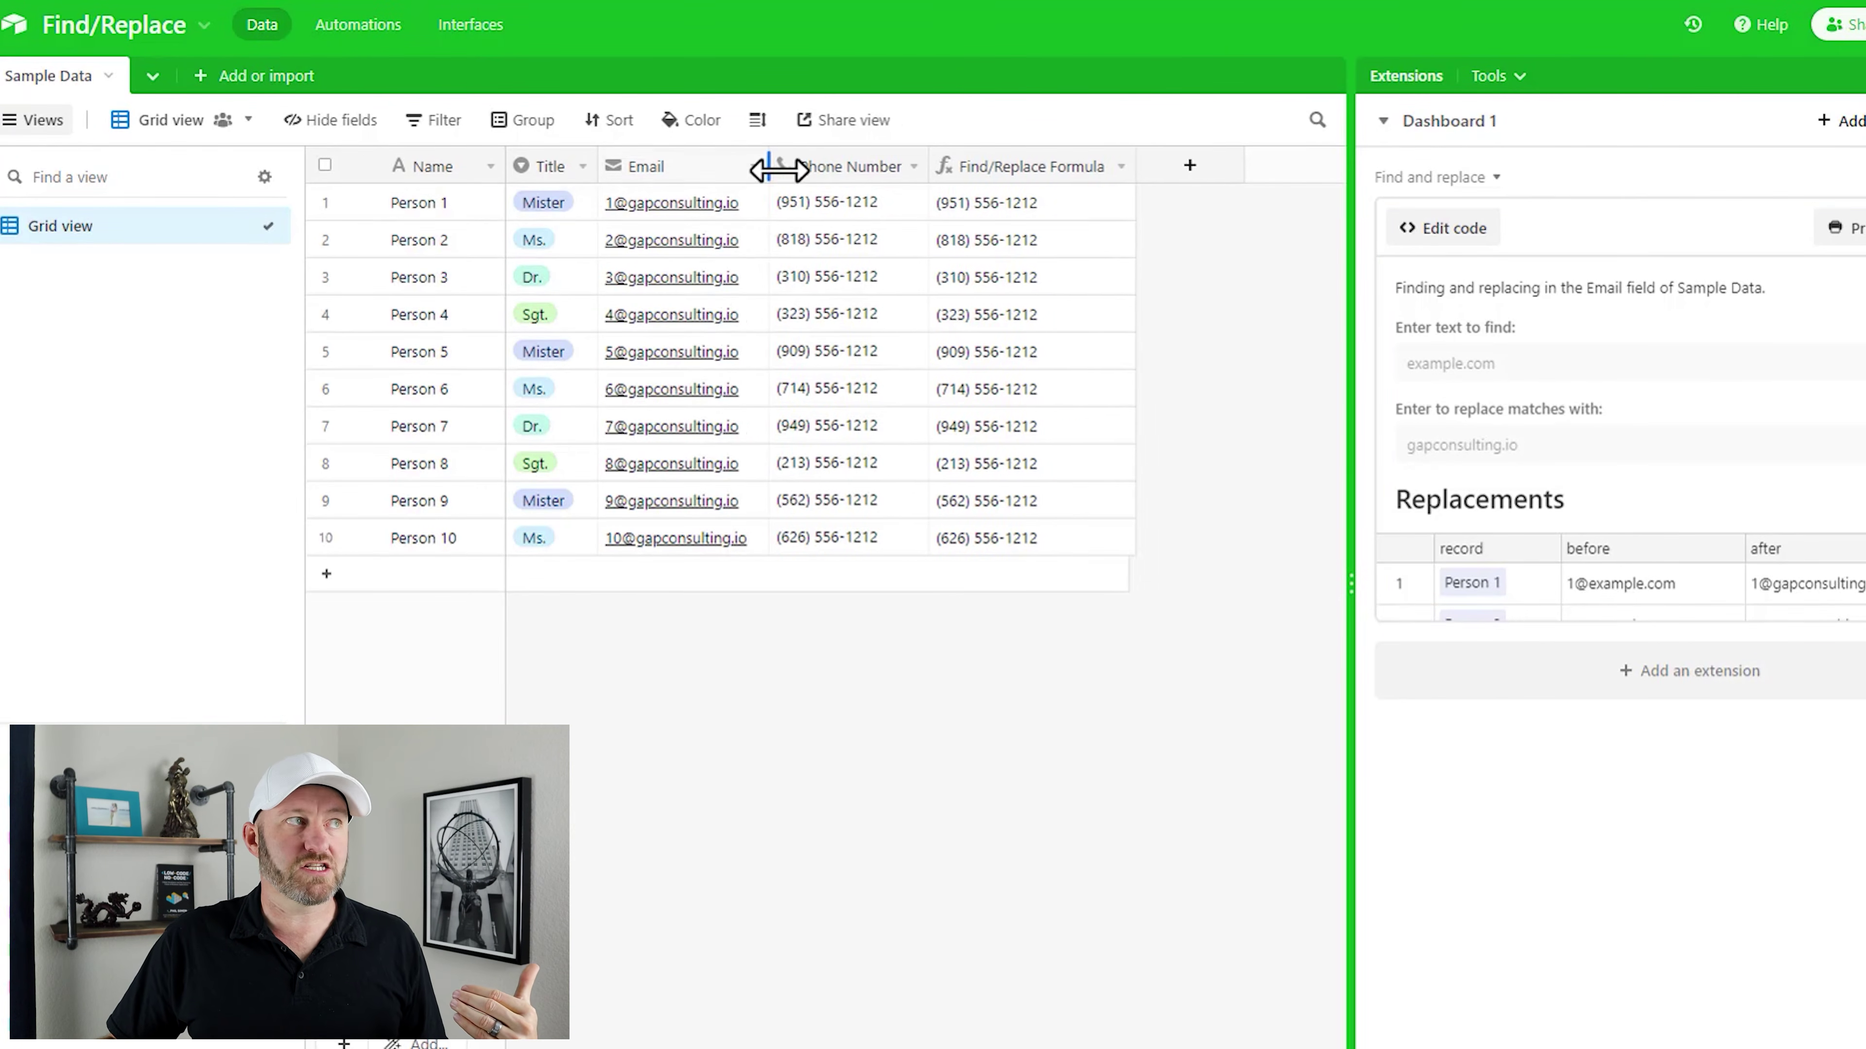
{"action": "left_click_drag", "start_coordinate": [756, 167], "coordinate": [821, 166]}
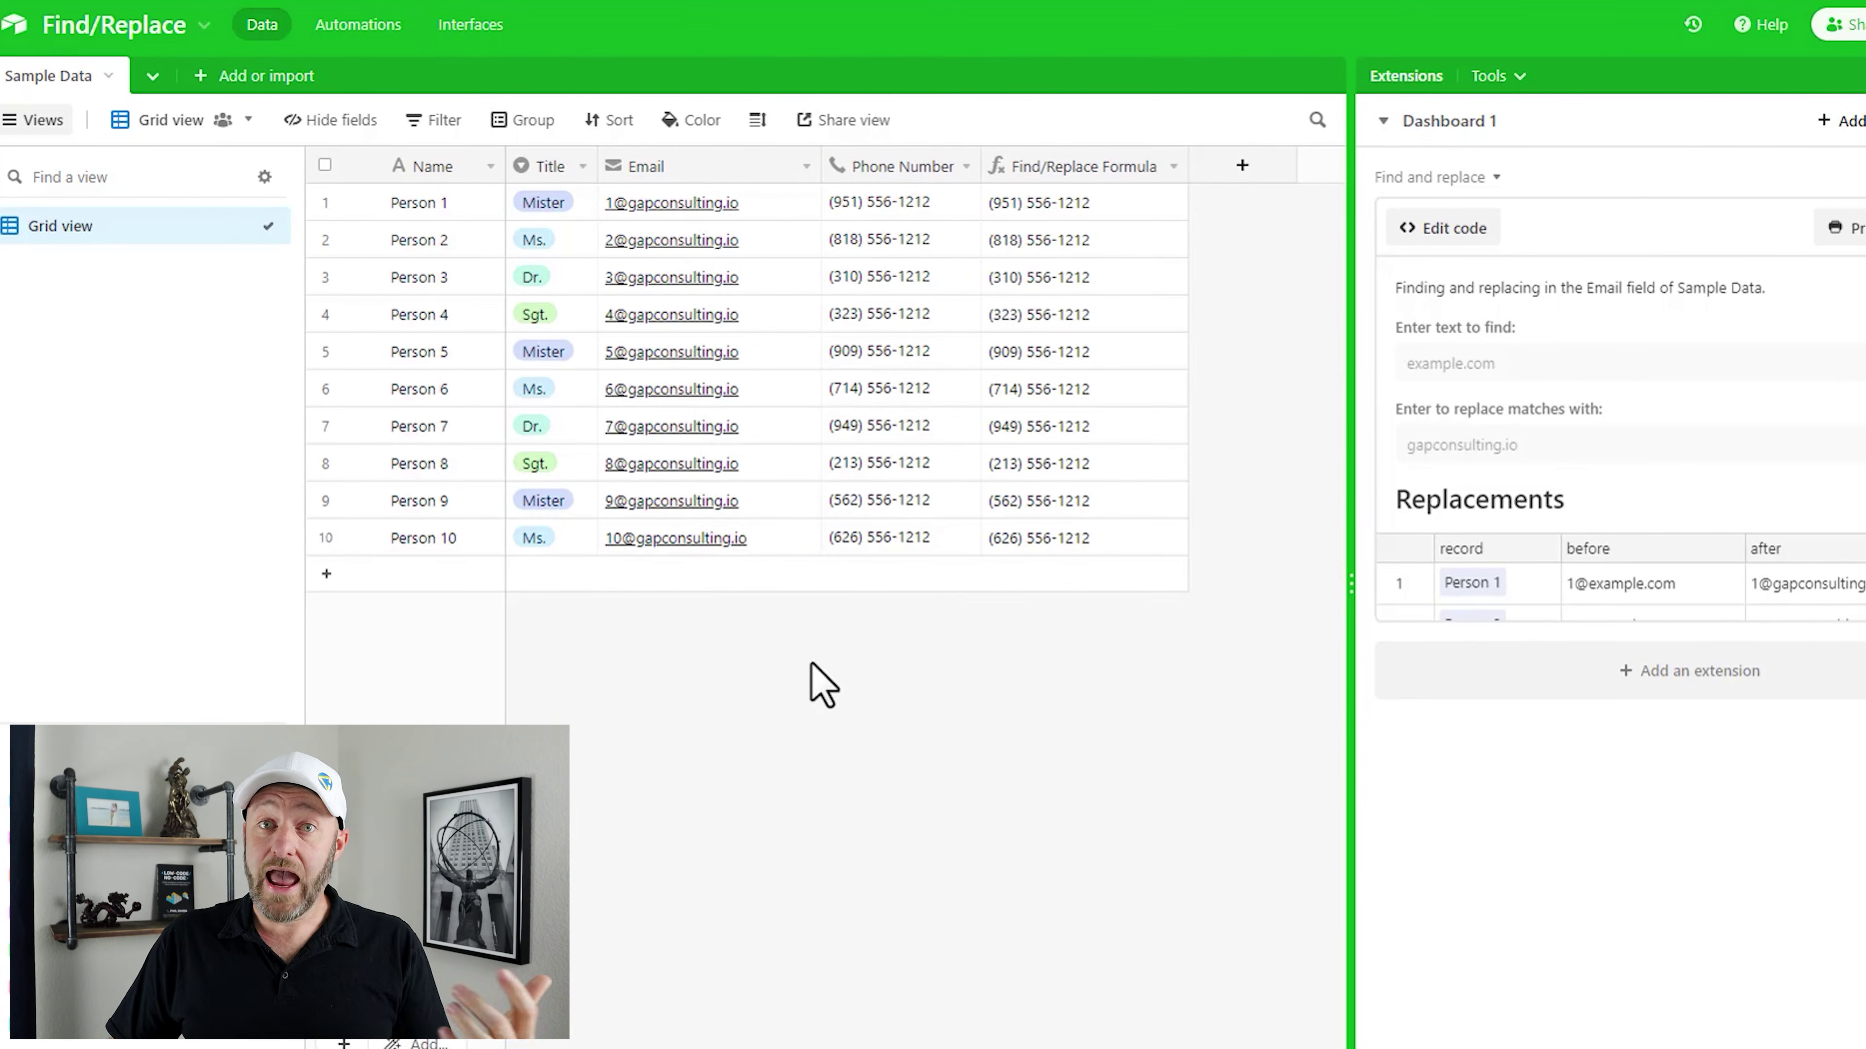
- Expand the Person 6 record to examine the Email change in its activity history, and close the record
{"action": "left_click", "coordinate": [760, 397]}
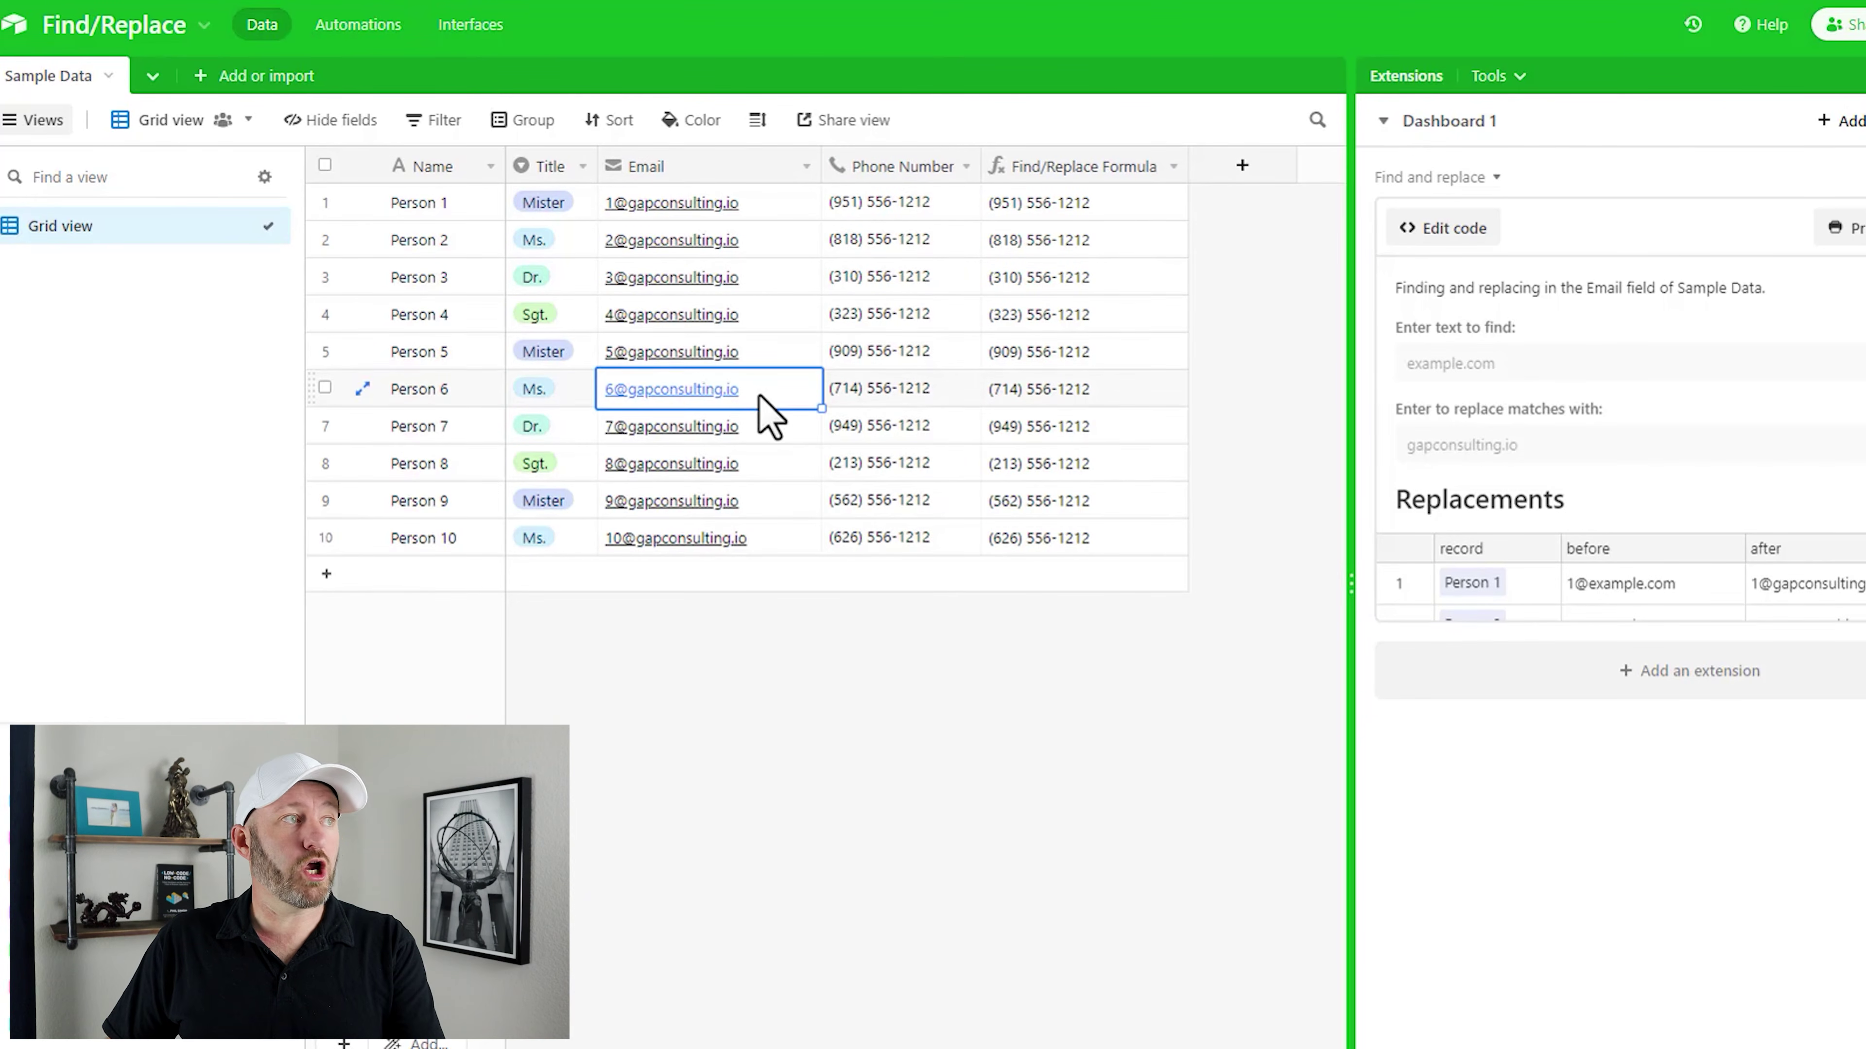
{"action": "key", "text": "space"}
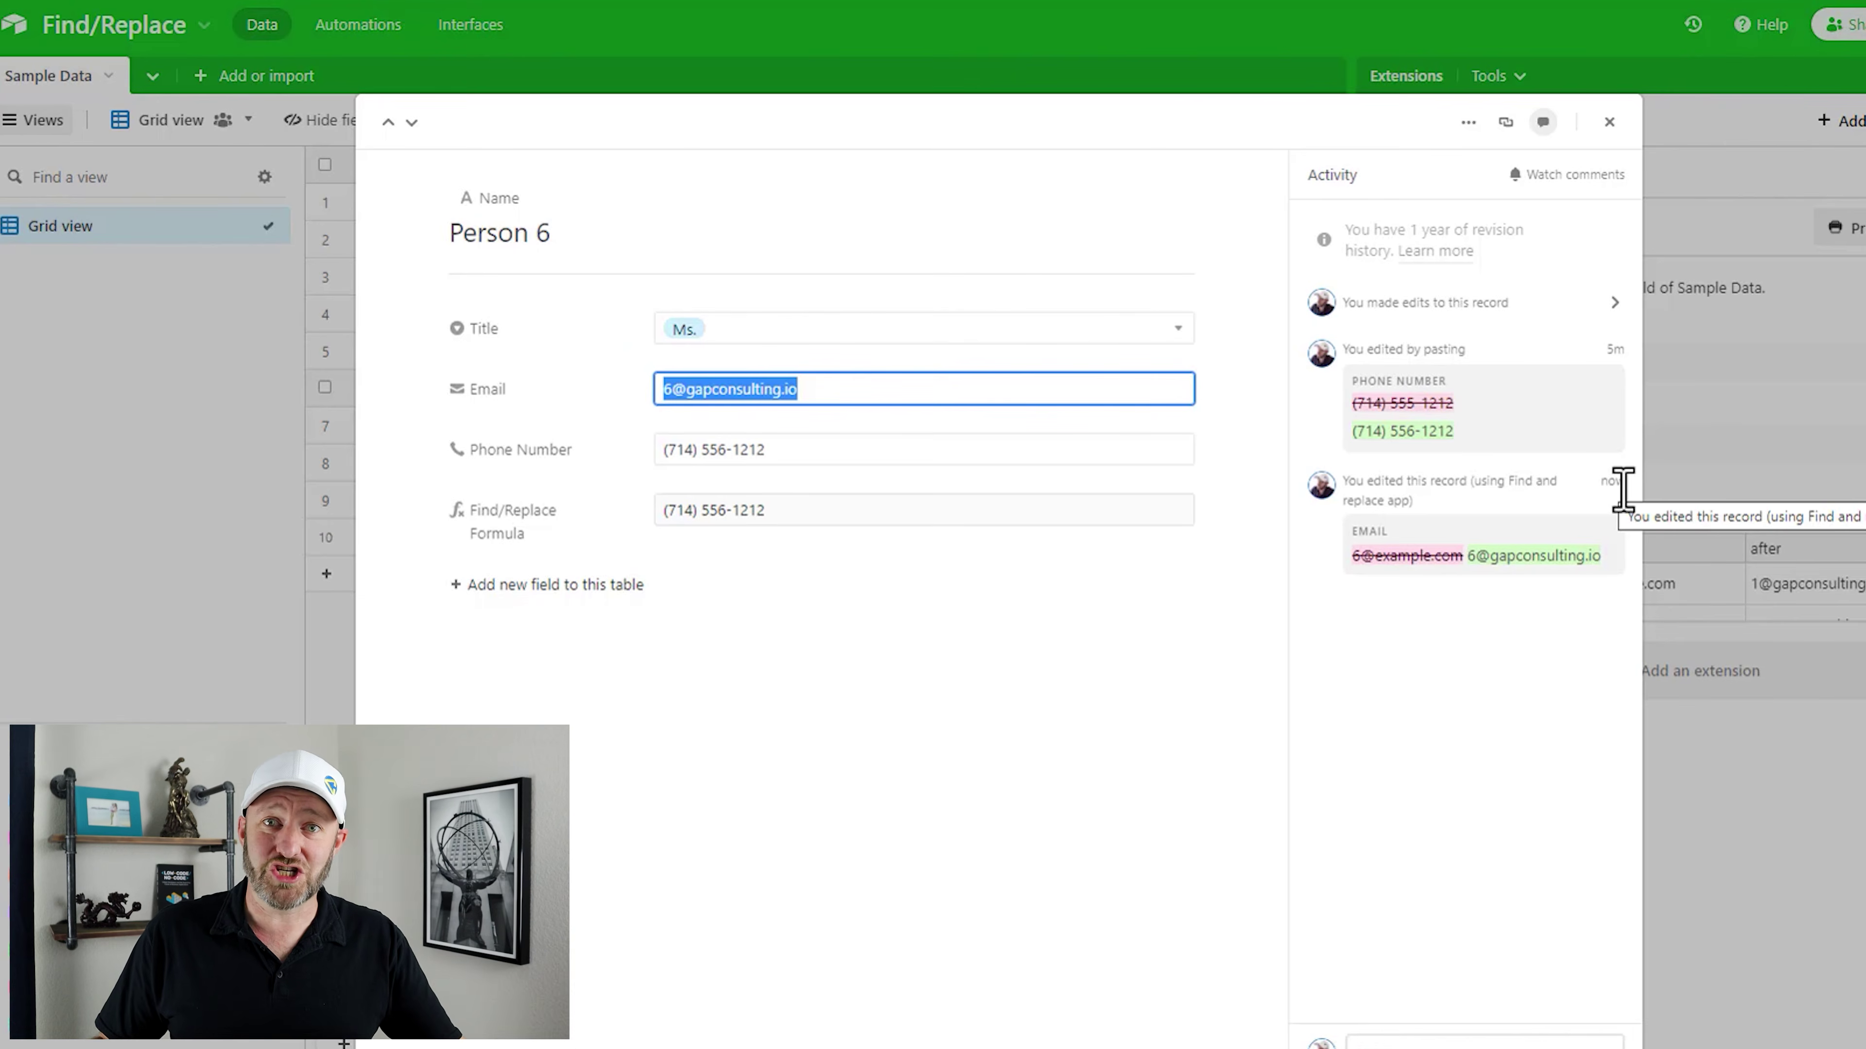
{"action": "left_click", "coordinate": [1477, 727]}
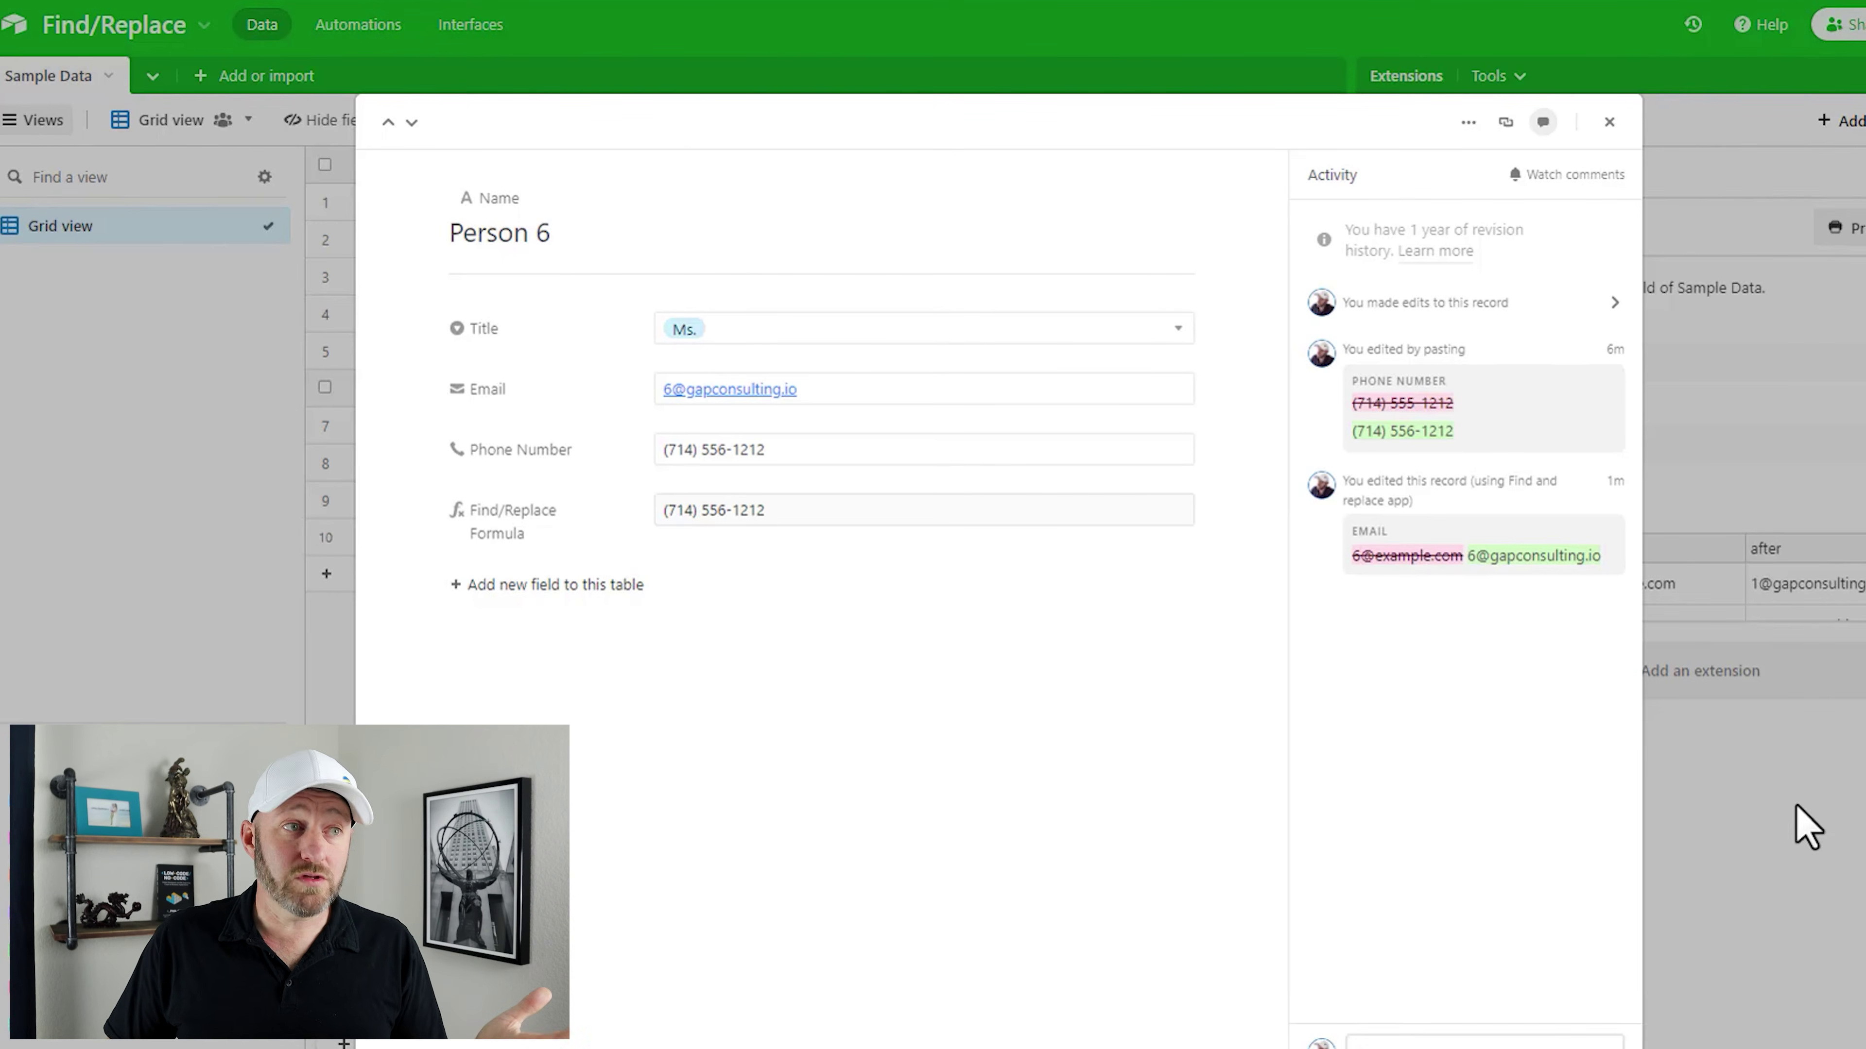
{"action": "left_click", "coordinate": [1798, 825]}
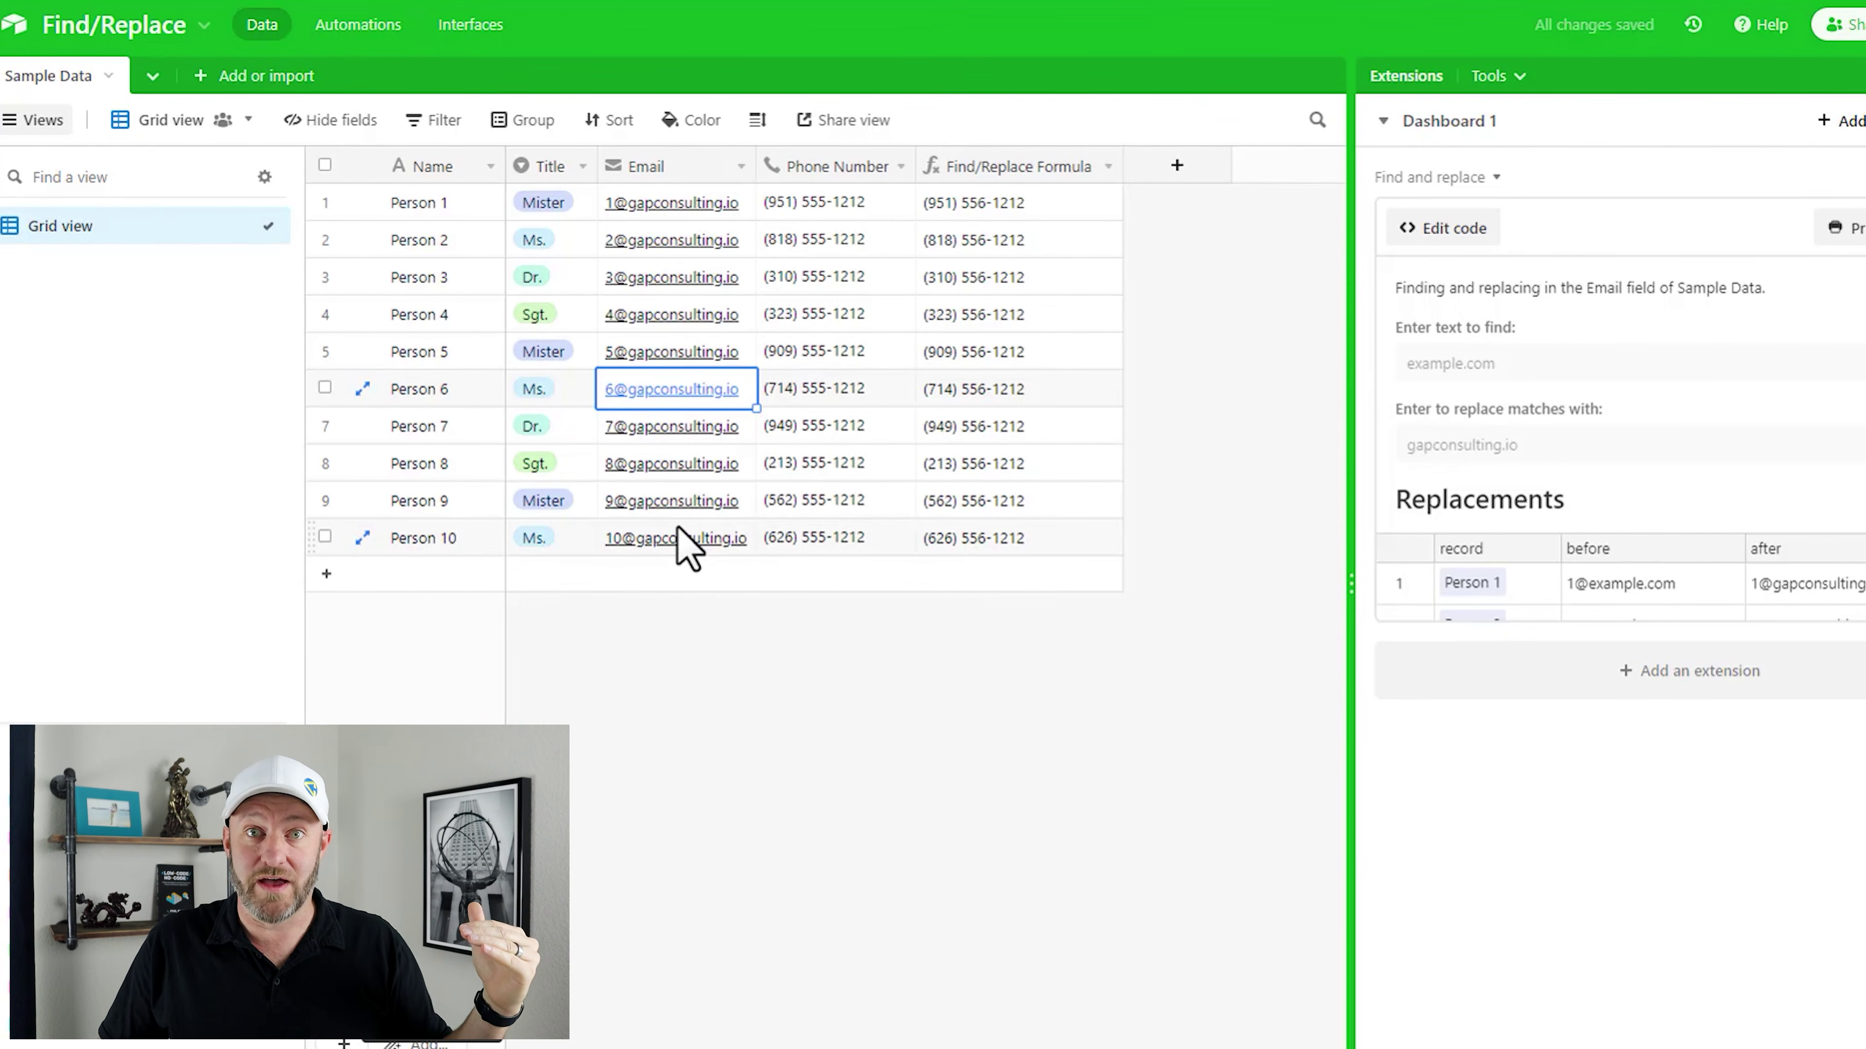
{"action": "left_click_drag", "start_coordinate": [850, 241], "coordinate": [848, 483]}
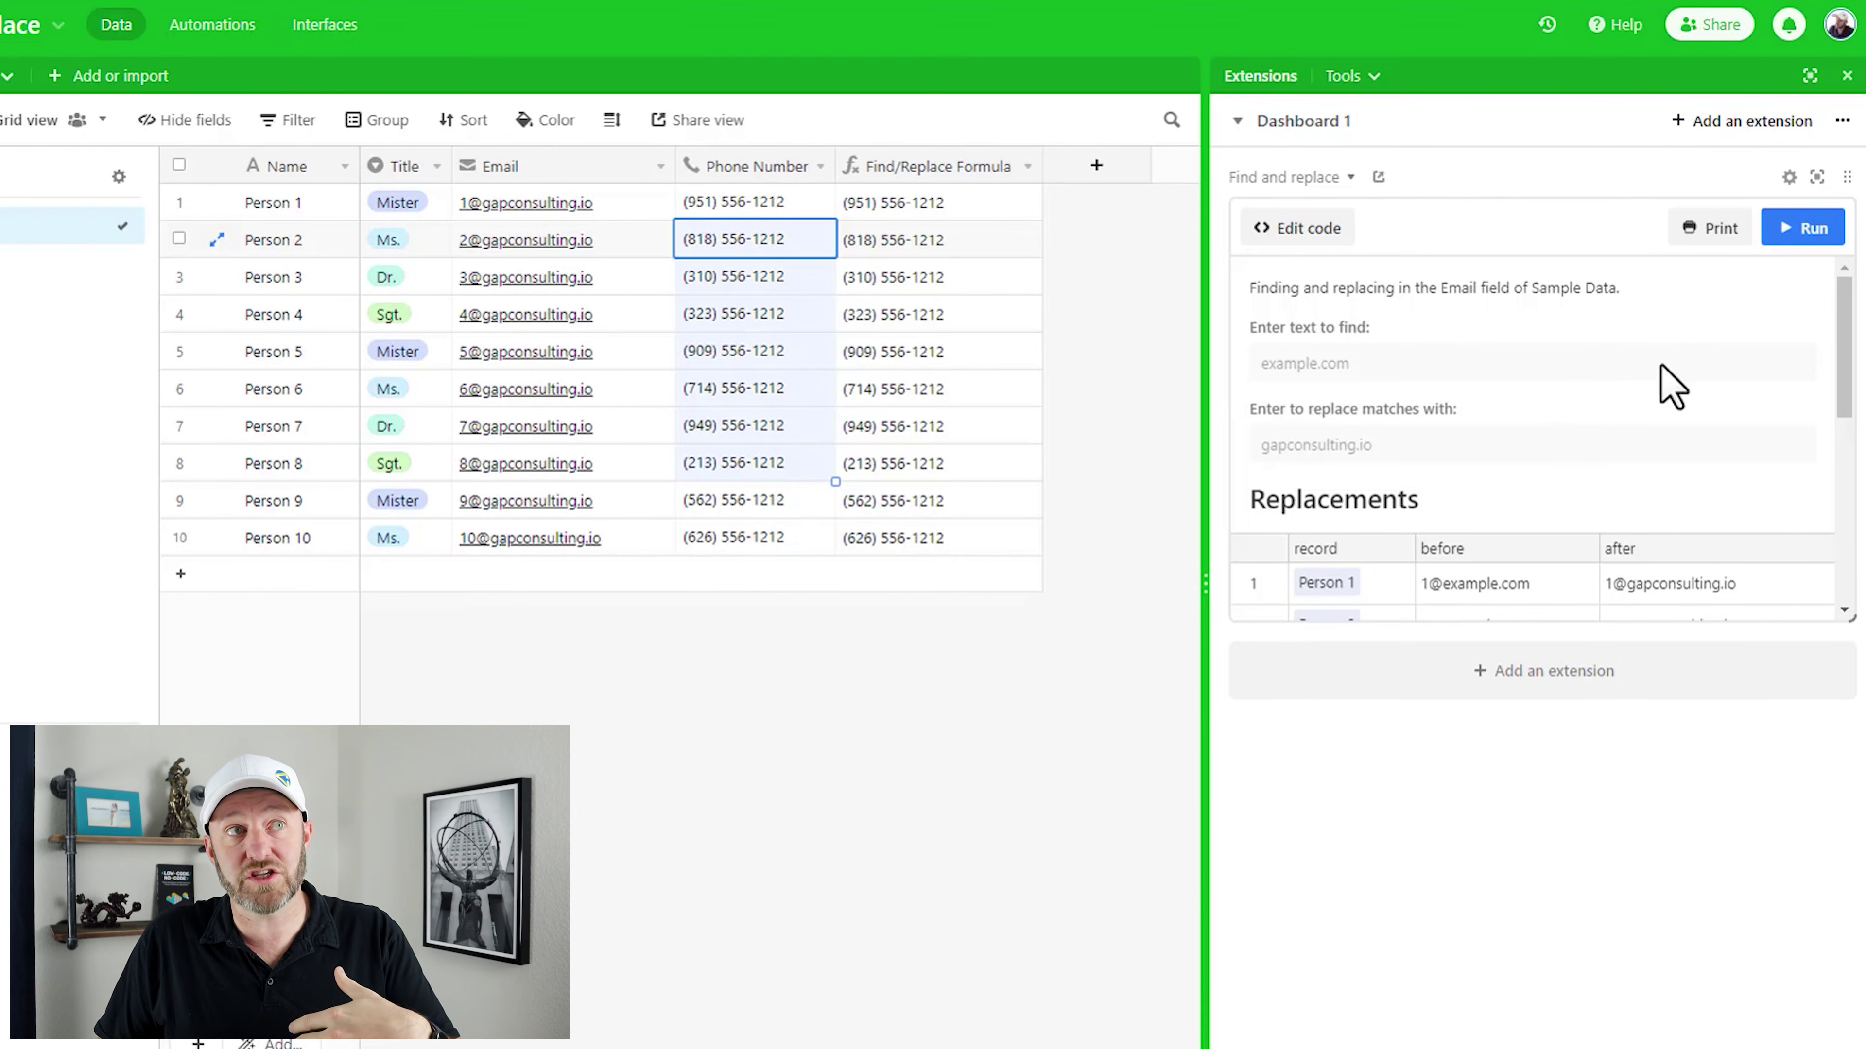
- Run the Find and replace script again to replace gapconsulting.io with example.com in the Email field, and save the changes
{"action": "left_click", "coordinate": [1792, 229]}
{"action": "left_click", "coordinate": [1552, 360]}
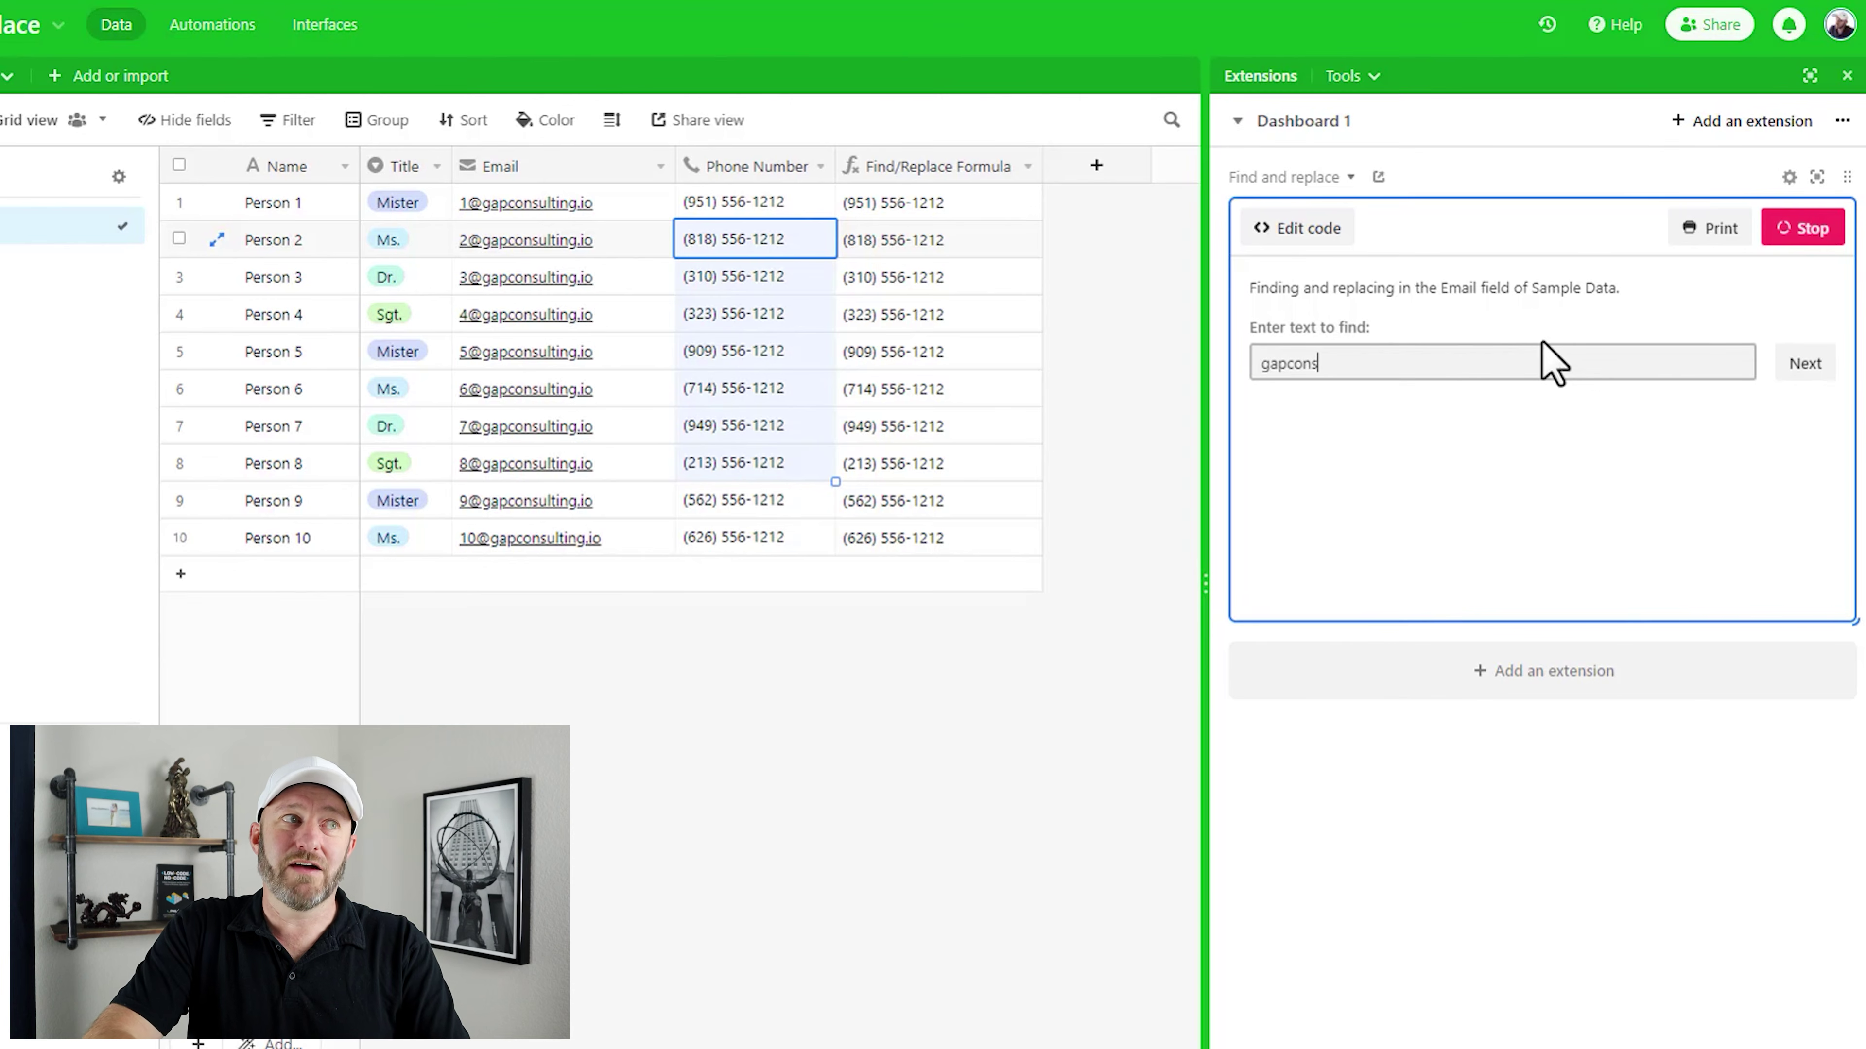
{"action": "key", "text": "Return"}
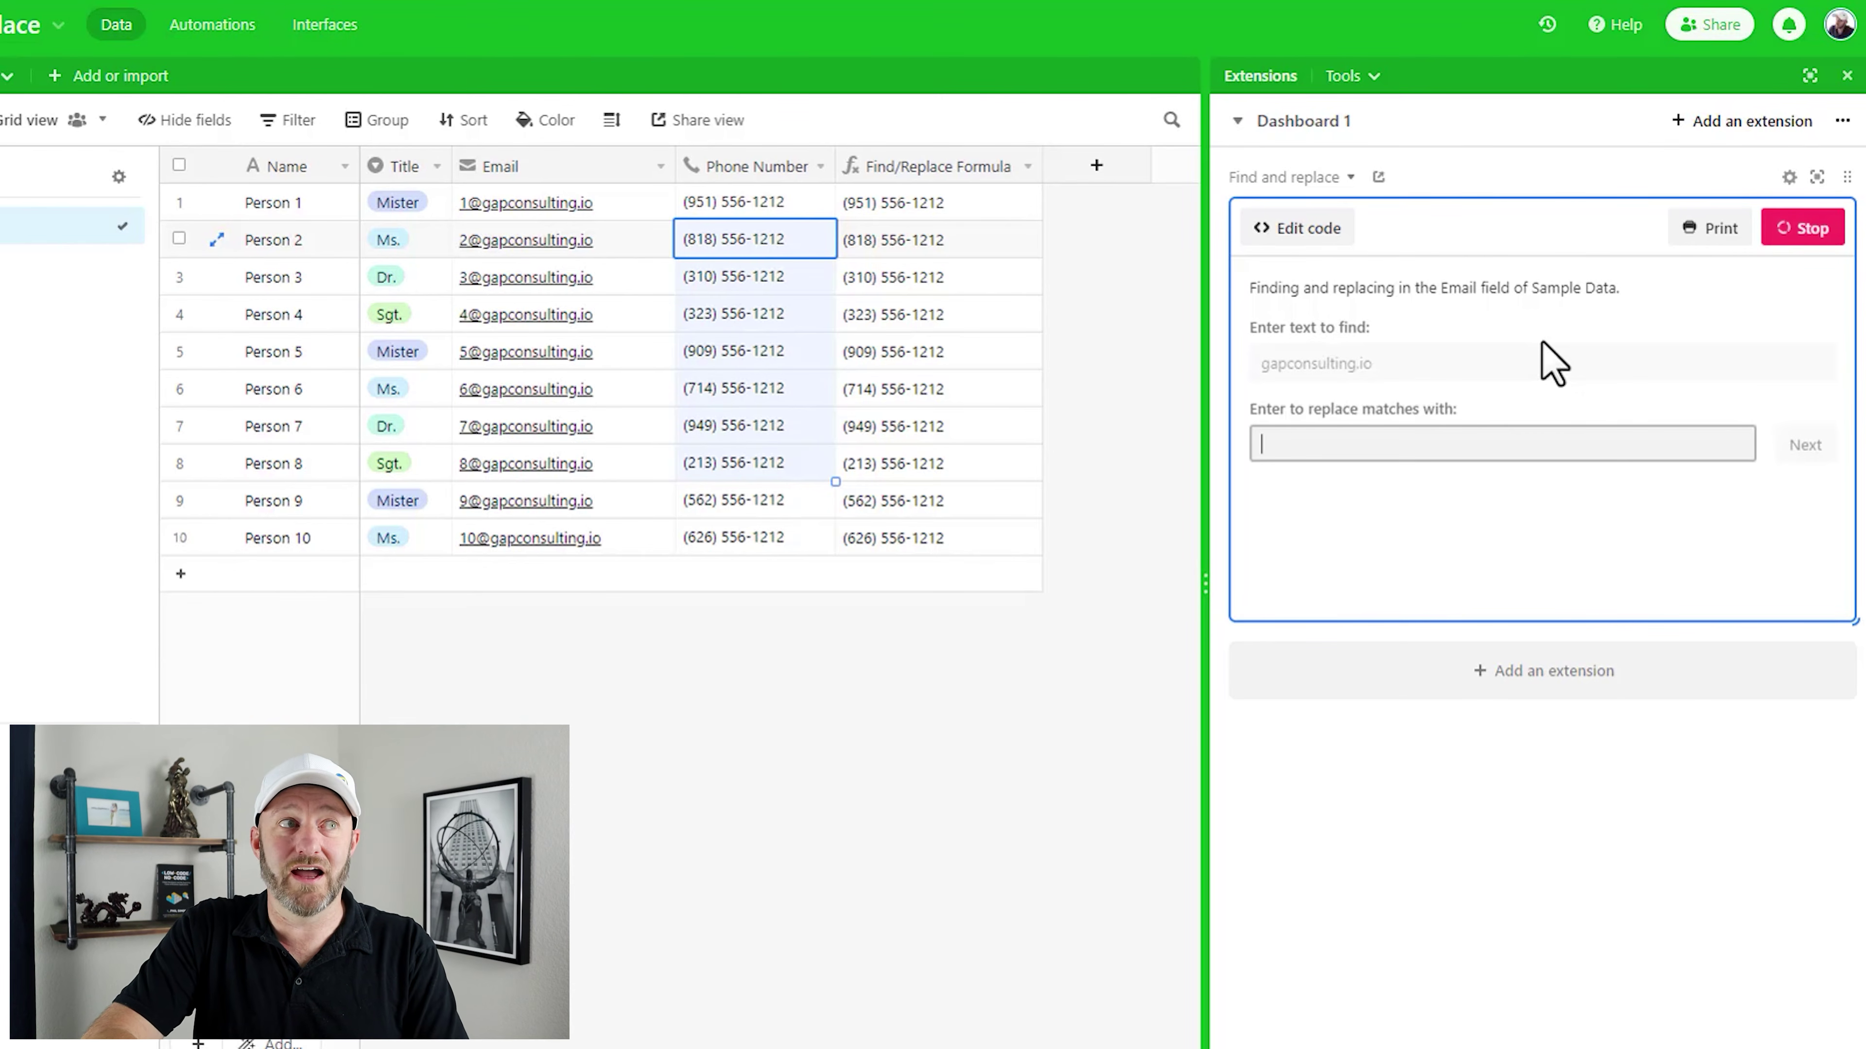
{"action": "type", "text": "example.com"}
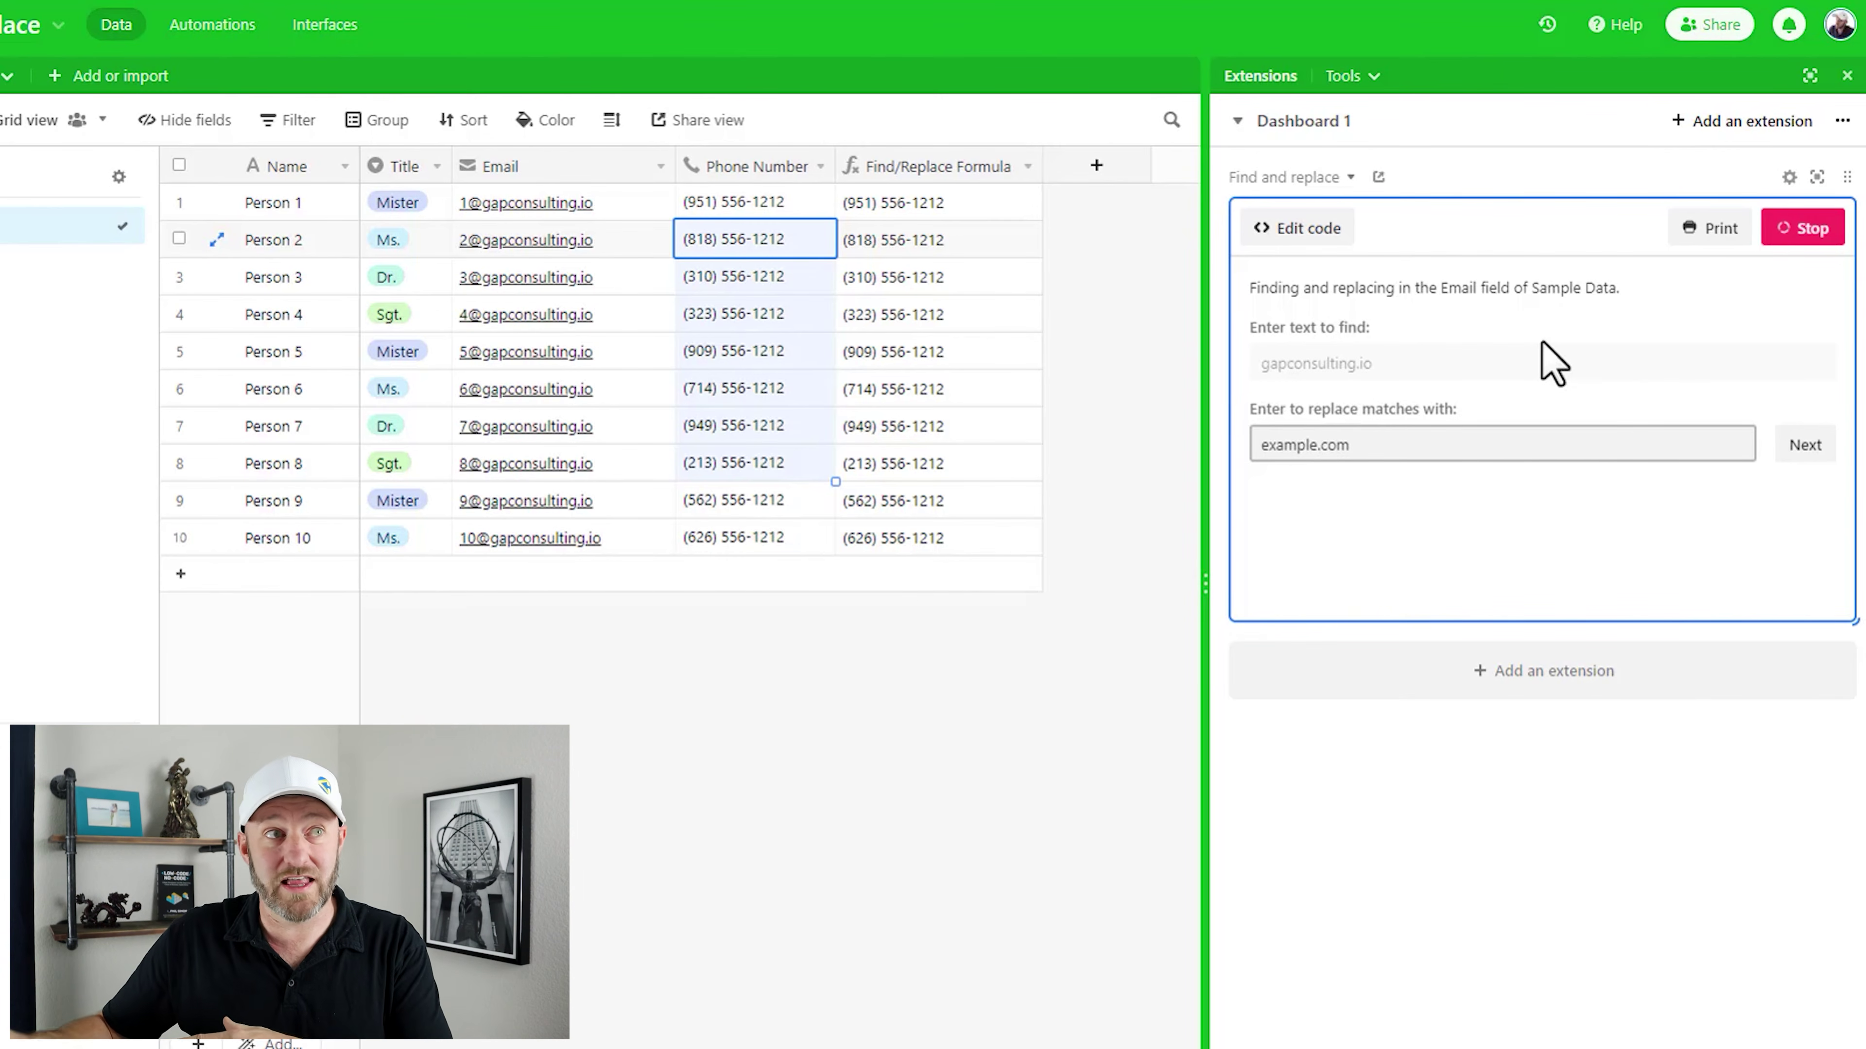
{"action": "left_click", "coordinate": [1807, 447]}
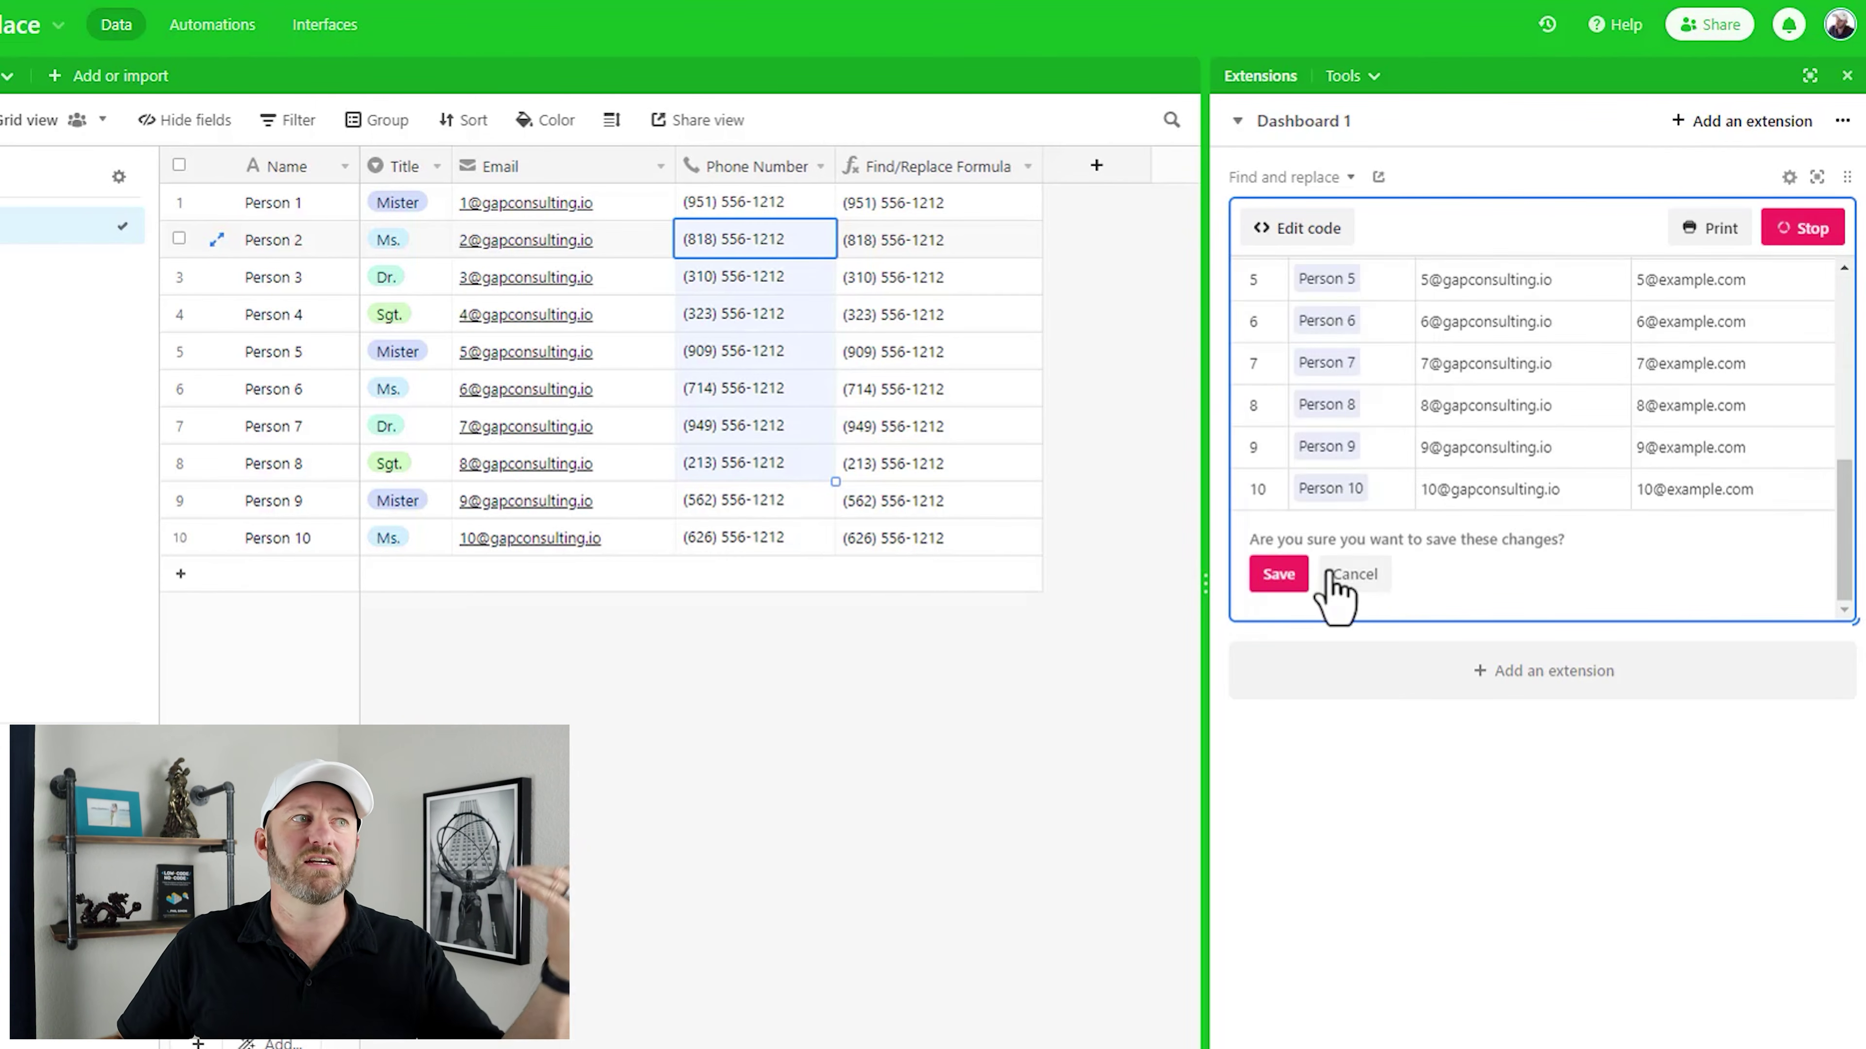
{"action": "left_click", "coordinate": [1282, 577]}
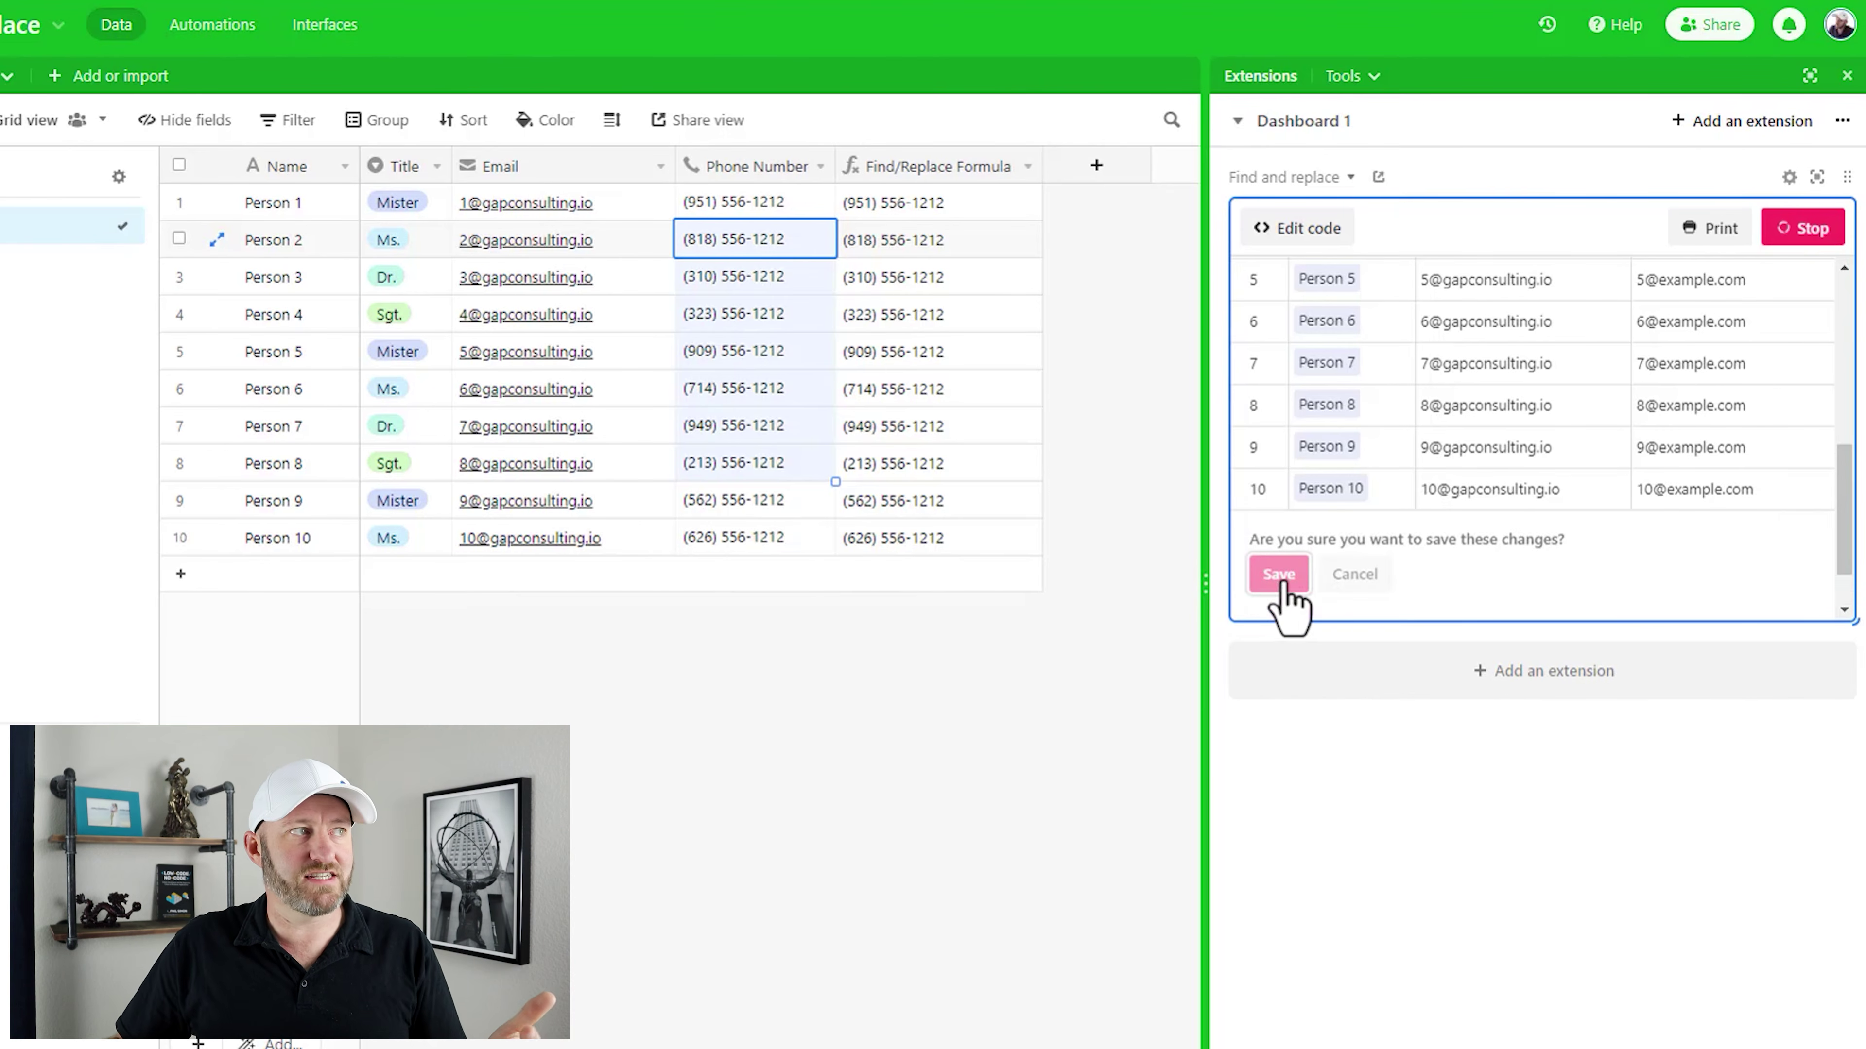
{"action": "left_click_drag", "start_coordinate": [625, 213], "coordinate": [654, 535]}
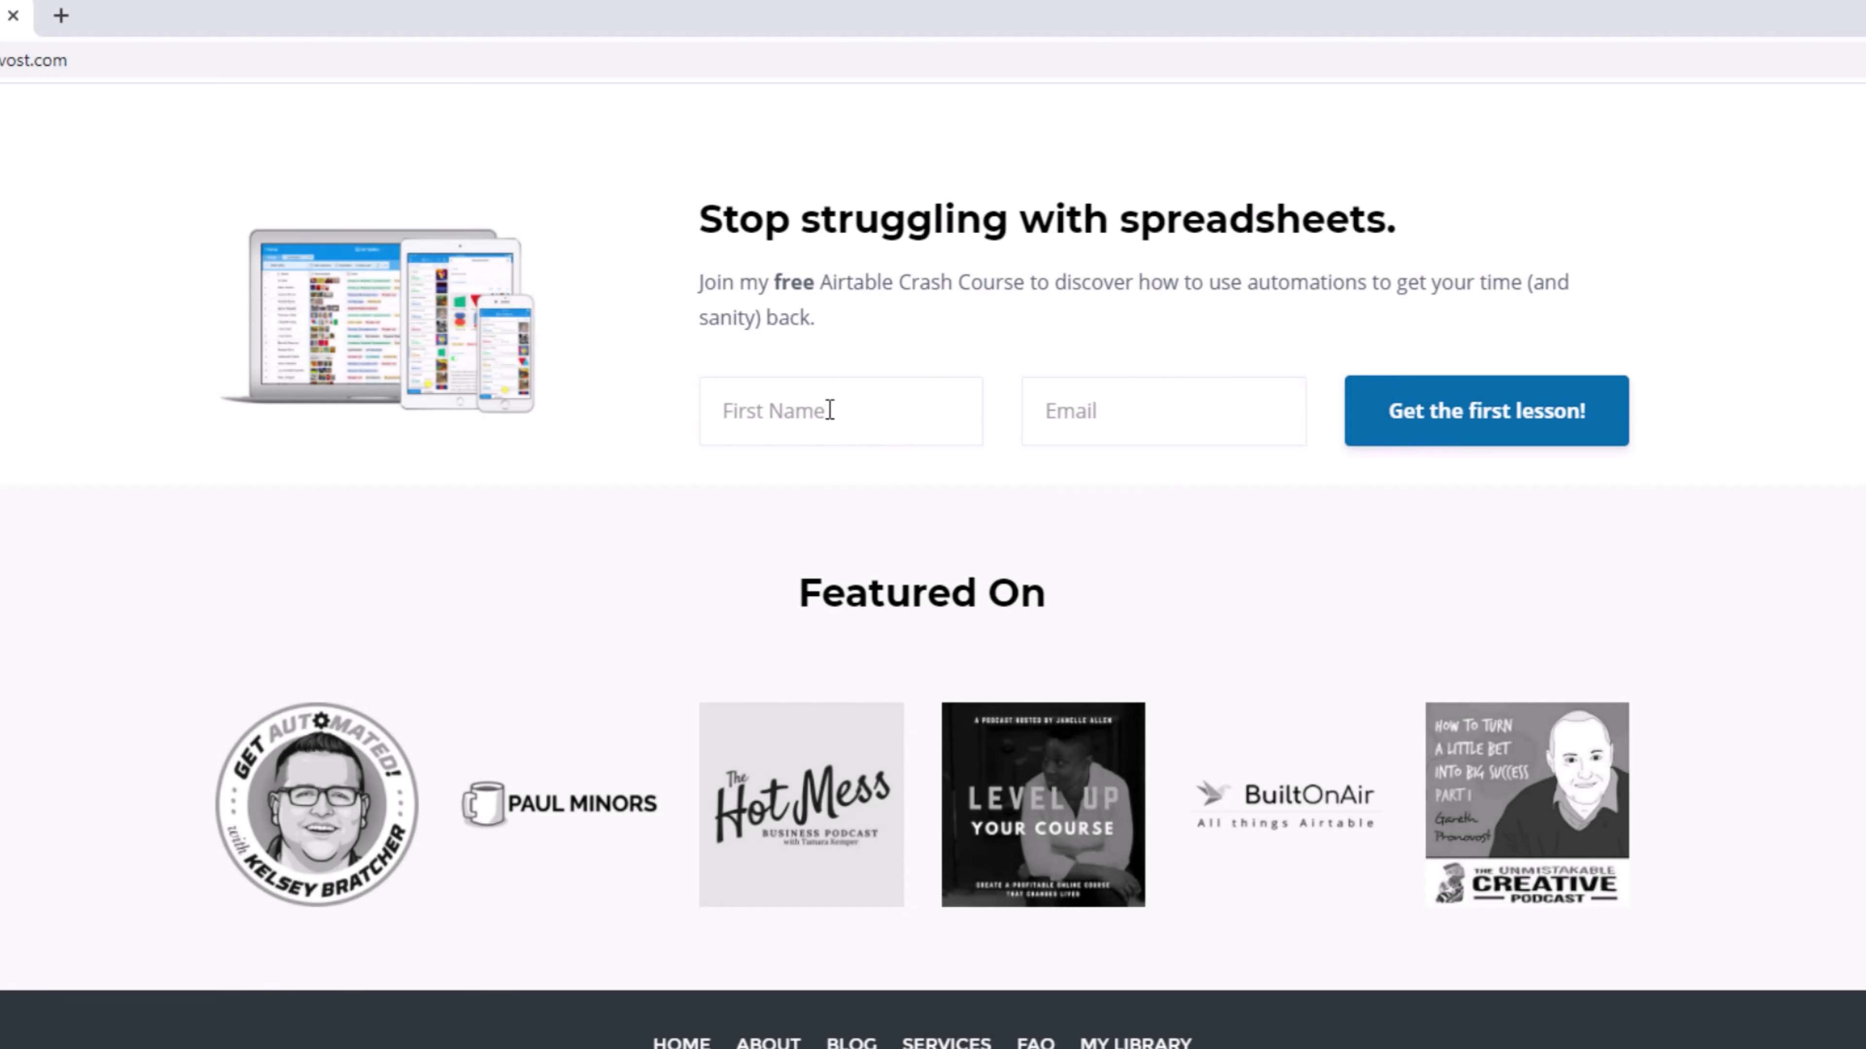
- On the GAP Consulting website, fill in the first name and email address in the free Airtable Crash Course sign-up form
{"action": "left_click", "coordinate": [829, 410]}
{"action": "type", "text": "Gareth"}
{"action": "key", "text": "Tab"}
{"action": "type", "text": "garet"}
{"action": "key", "text": "Down"}
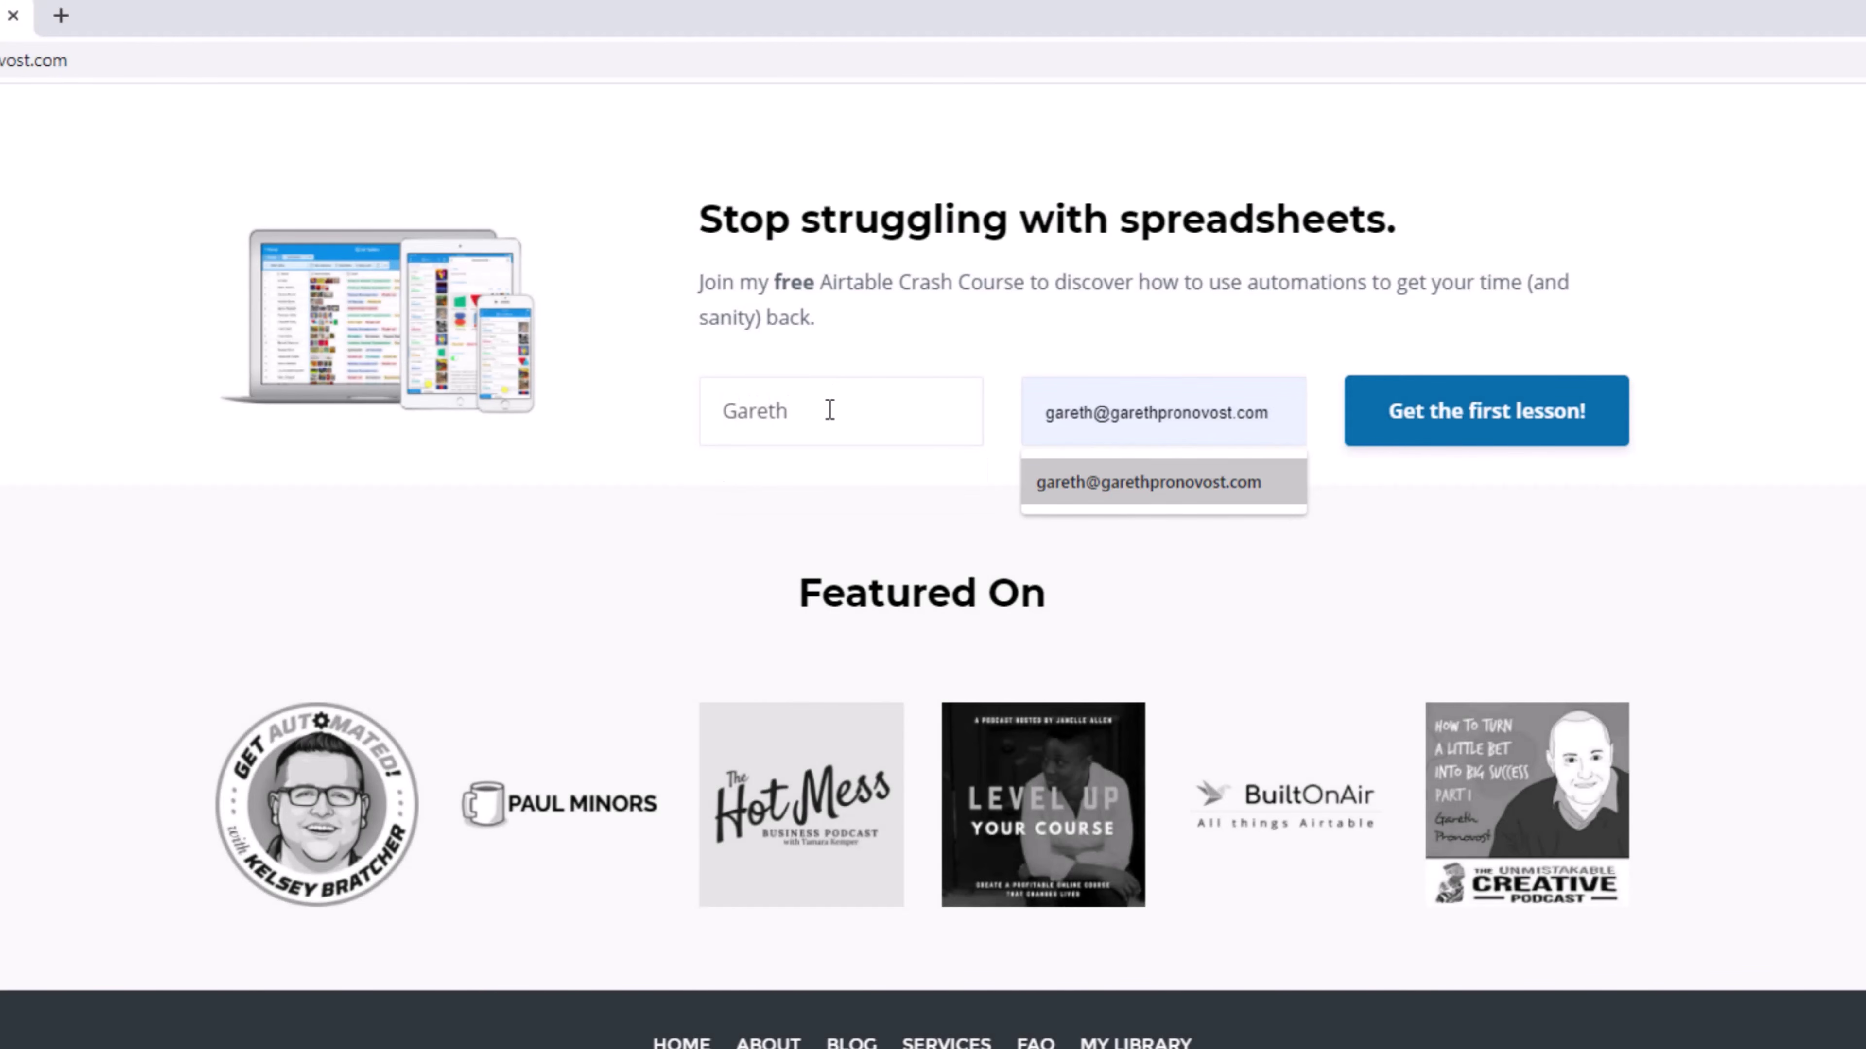
{"action": "key", "text": "Return"}
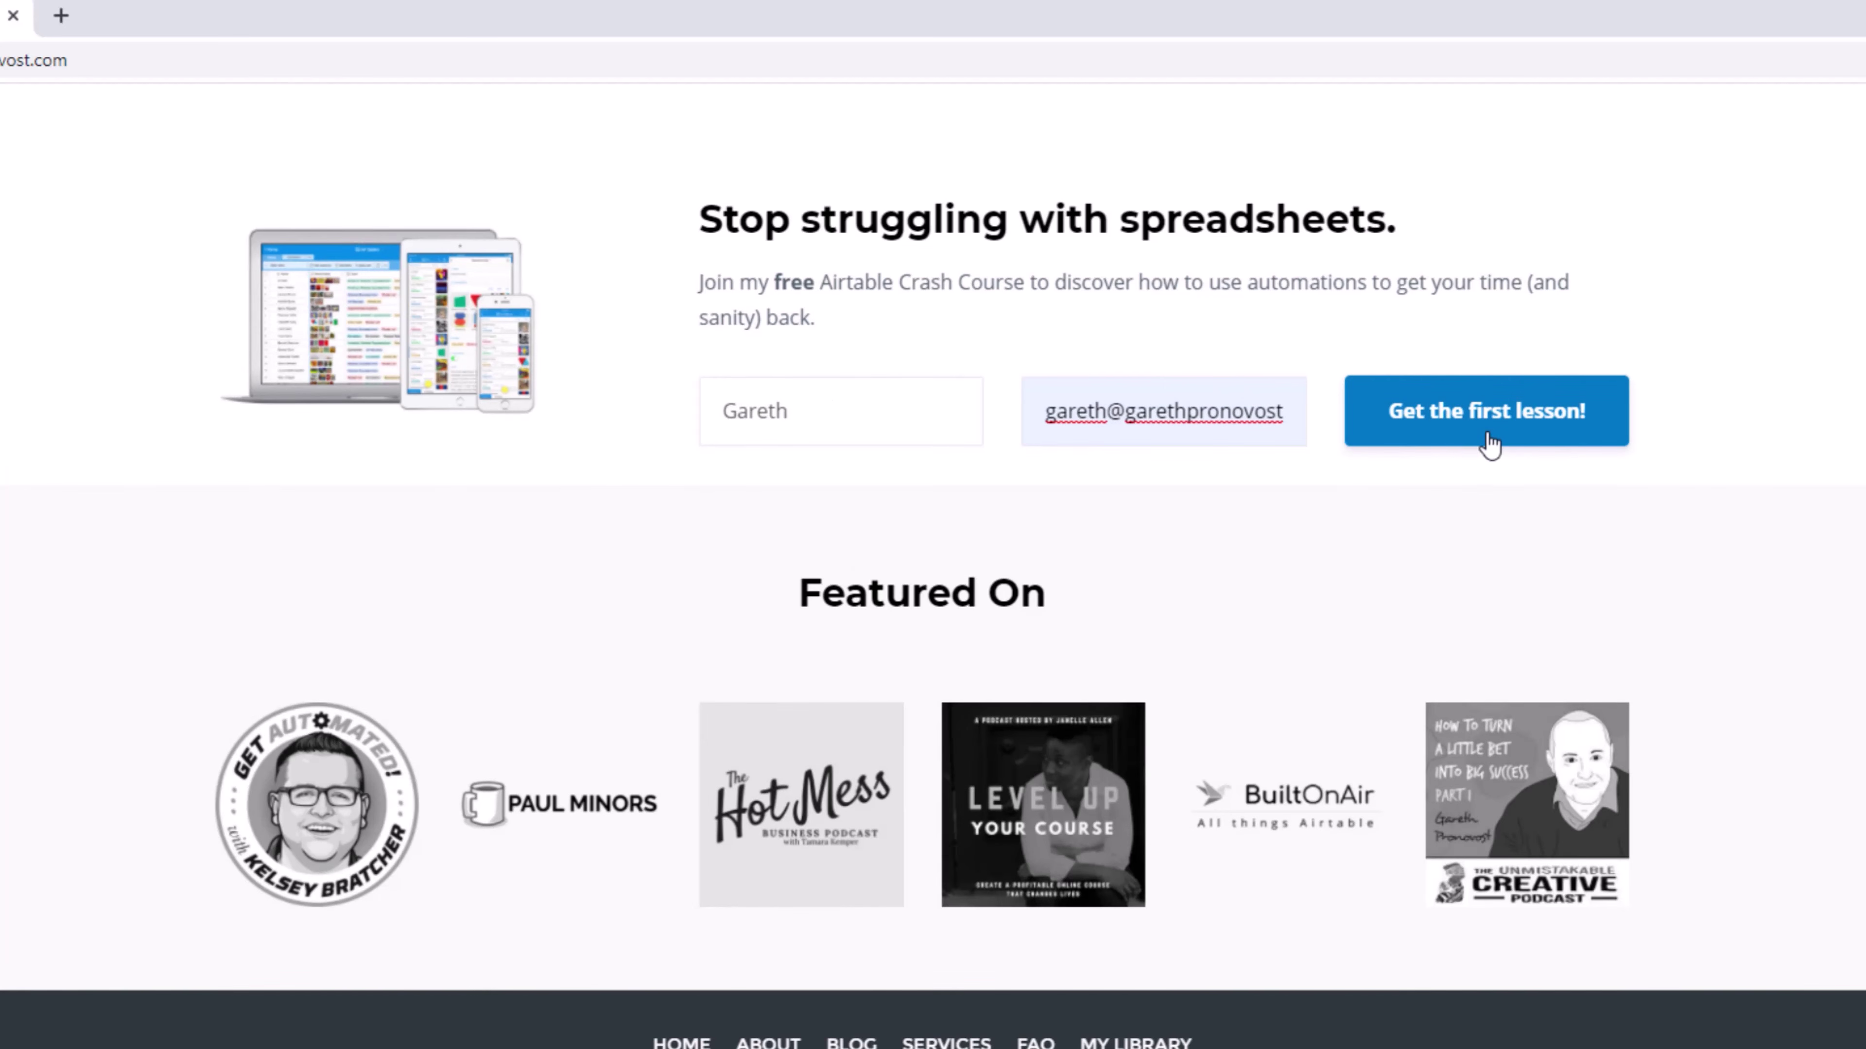
- Open the website's Services page and examine the consulting support options
{"action": "scroll", "coordinate": [1486, 447], "scroll_direction": "up", "scroll_amount": 20}
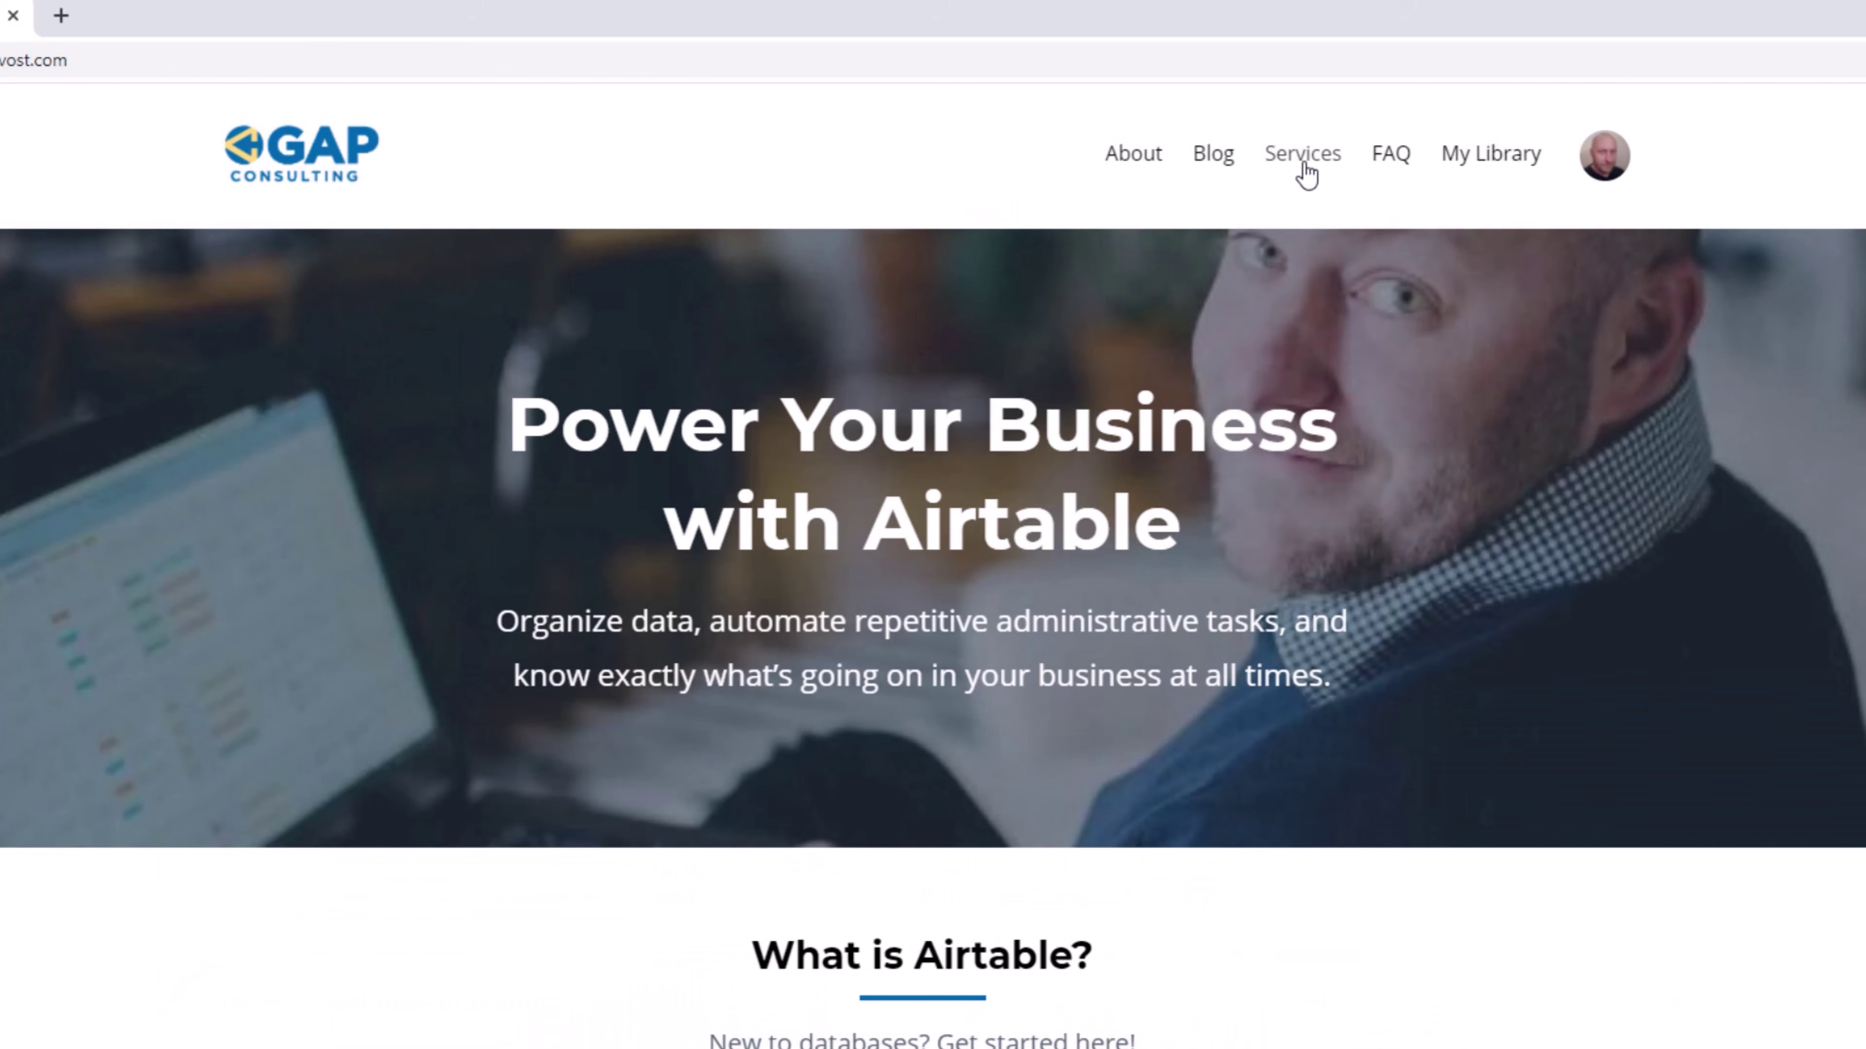
{"action": "left_click", "coordinate": [1306, 174]}
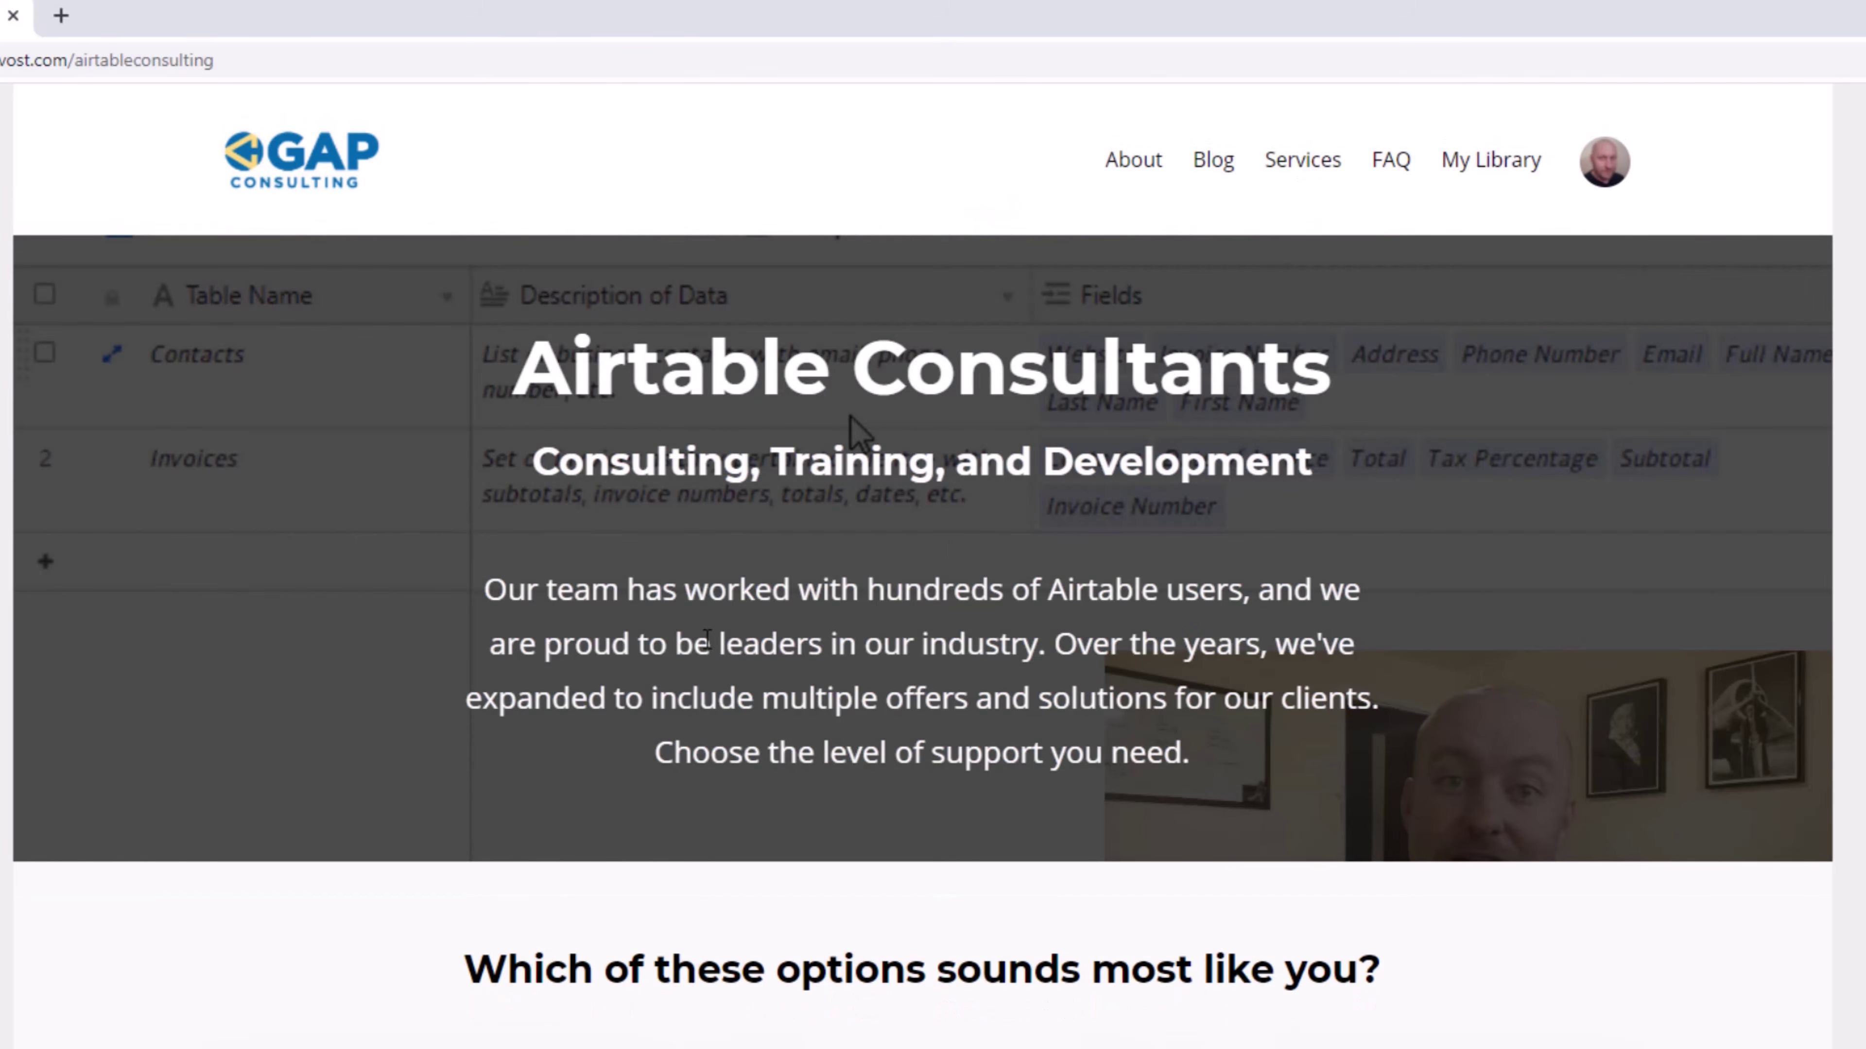
{"action": "scroll", "coordinate": [850, 416], "scroll_direction": "down", "scroll_amount": 12}
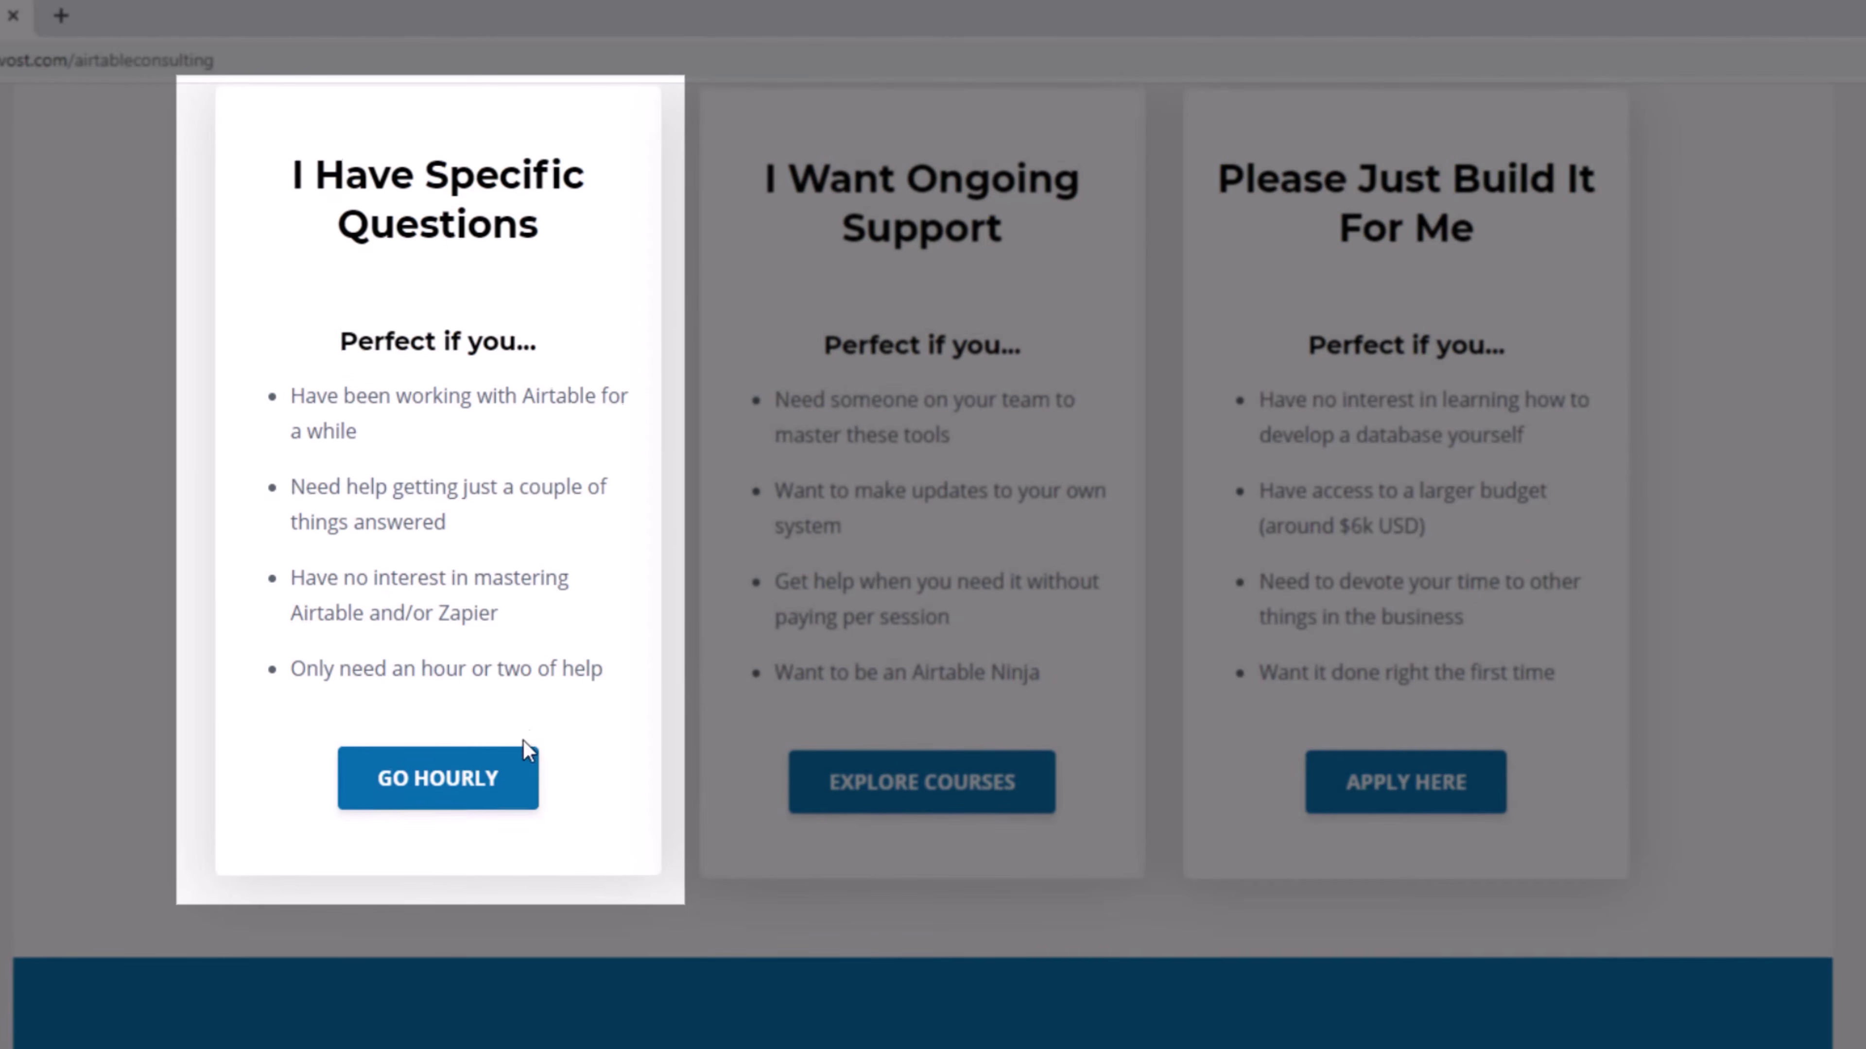